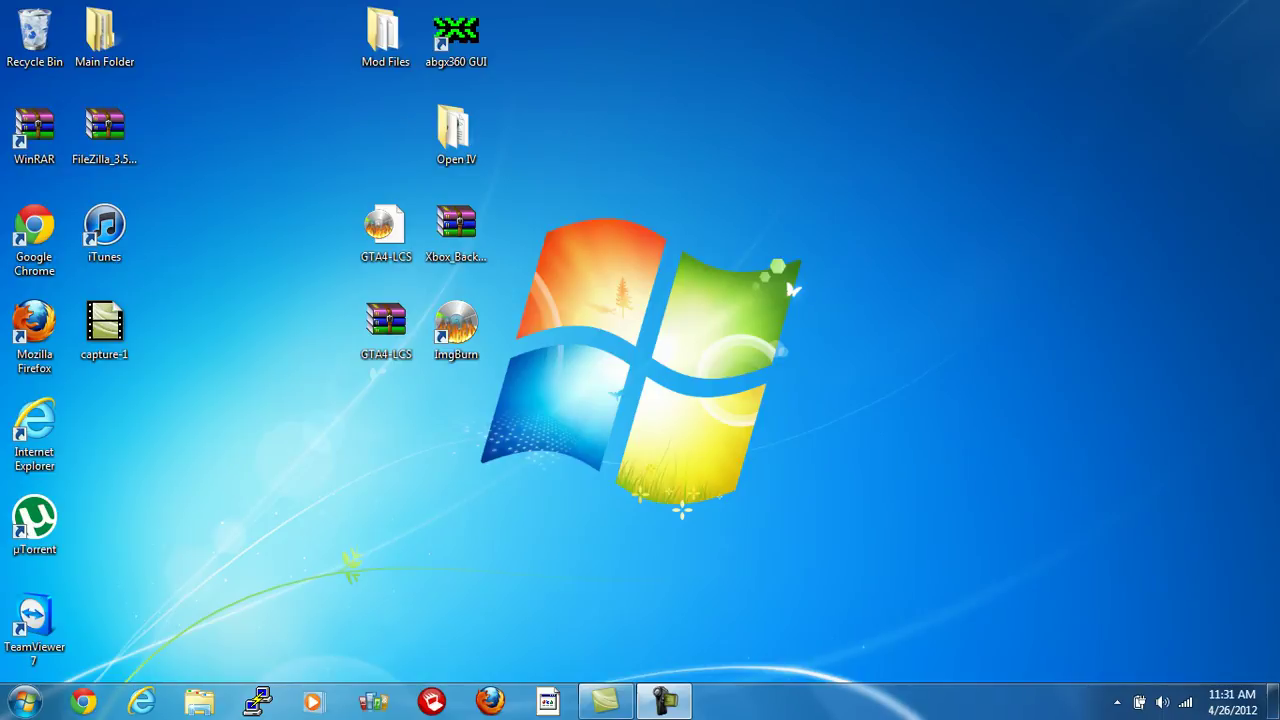
# - Open abgx360 GUI and set the AutoFix threshold to Level 3 - AutoFix if stealth passes but fails verification
pyautogui.moveTo(302, 135); pyautogui.dragTo(414, 388)
pyautogui.doubleClick(456, 38)
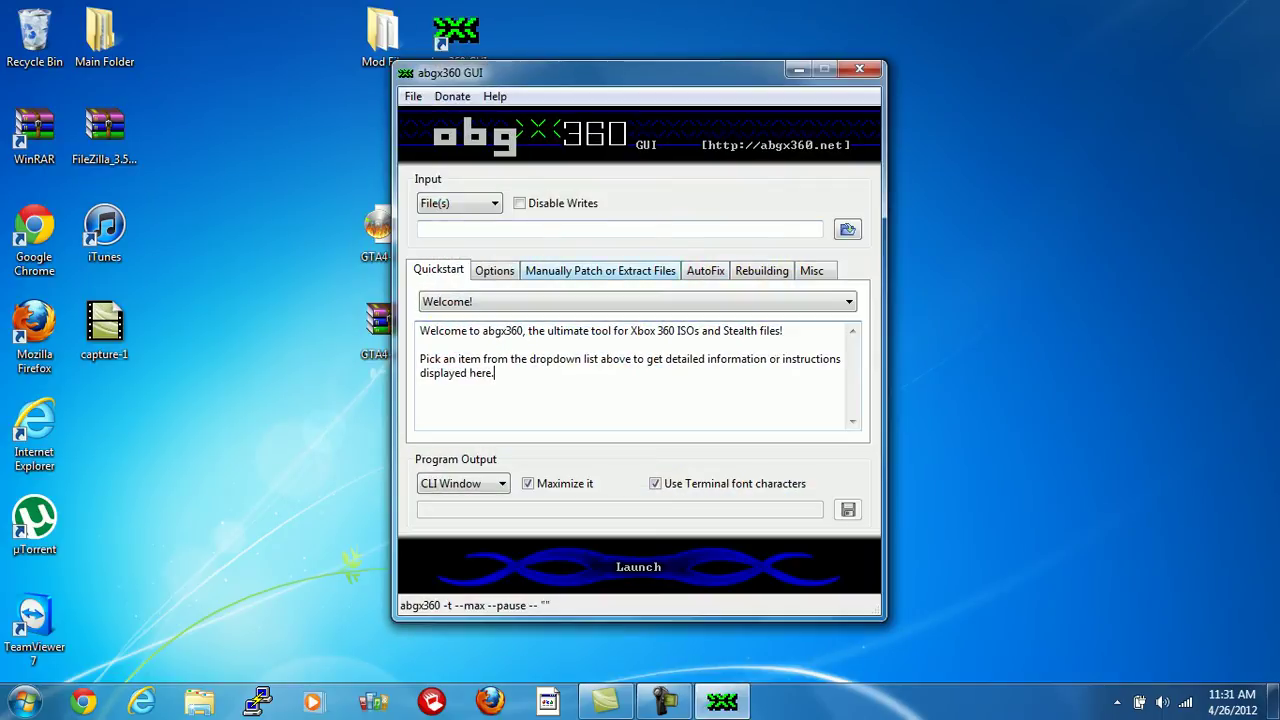
pyautogui.click(600, 270)
pyautogui.click(705, 270)
pyautogui.click(676, 303)
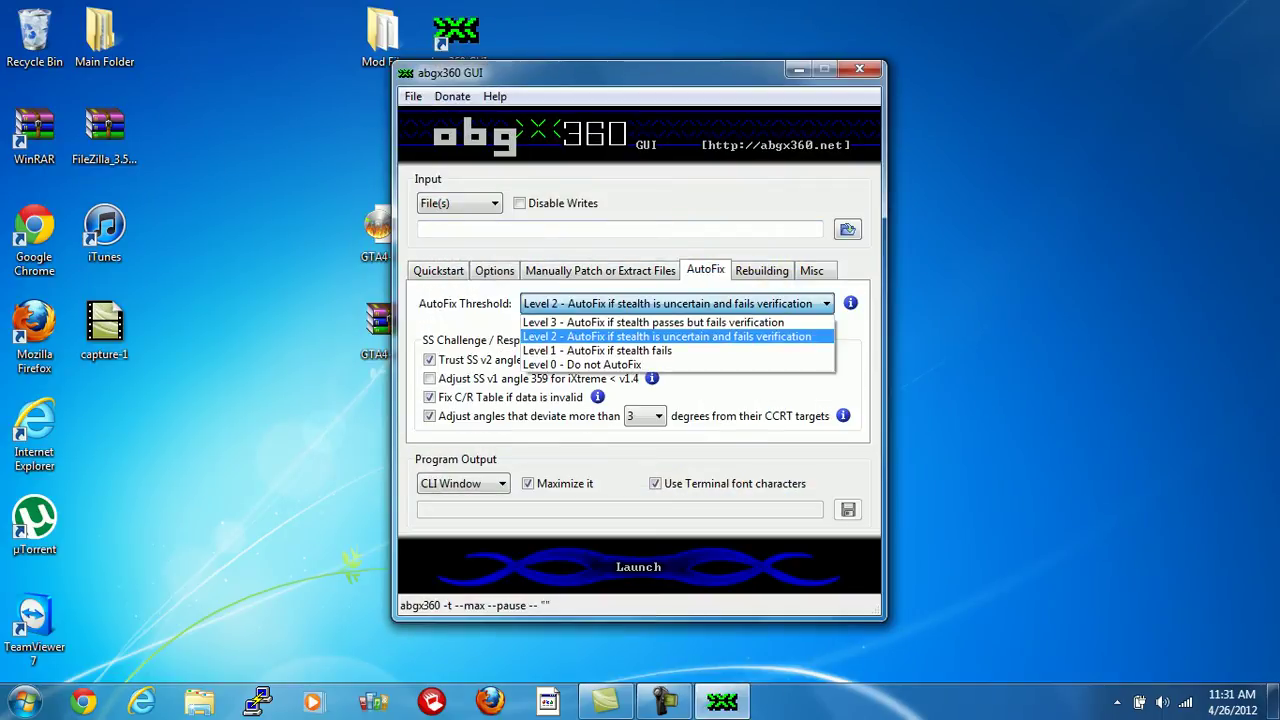
pyautogui.click(653, 322)
# - Load GTA4-LCS.iso from the desktop, launch the abgx360 check on it, and close the program
pyautogui.click(847, 229)
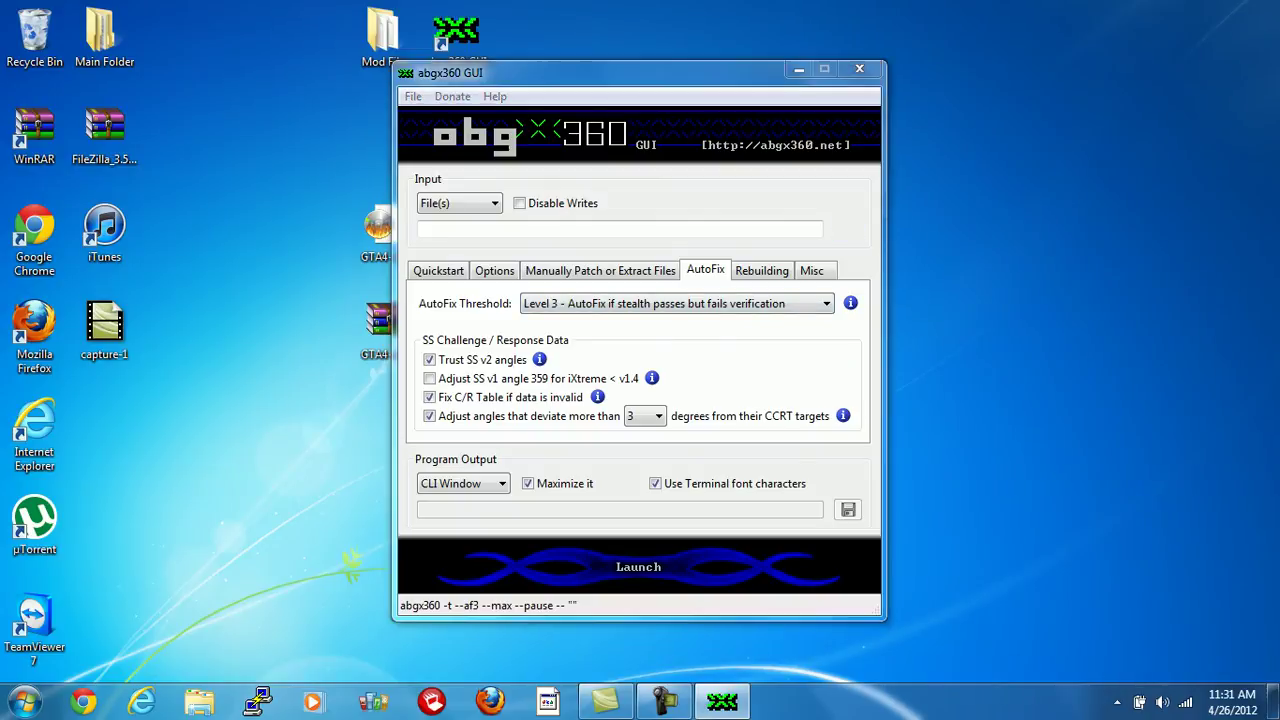
pyautogui.scroll(-3, 780, 330)
pyautogui.click(686, 452)
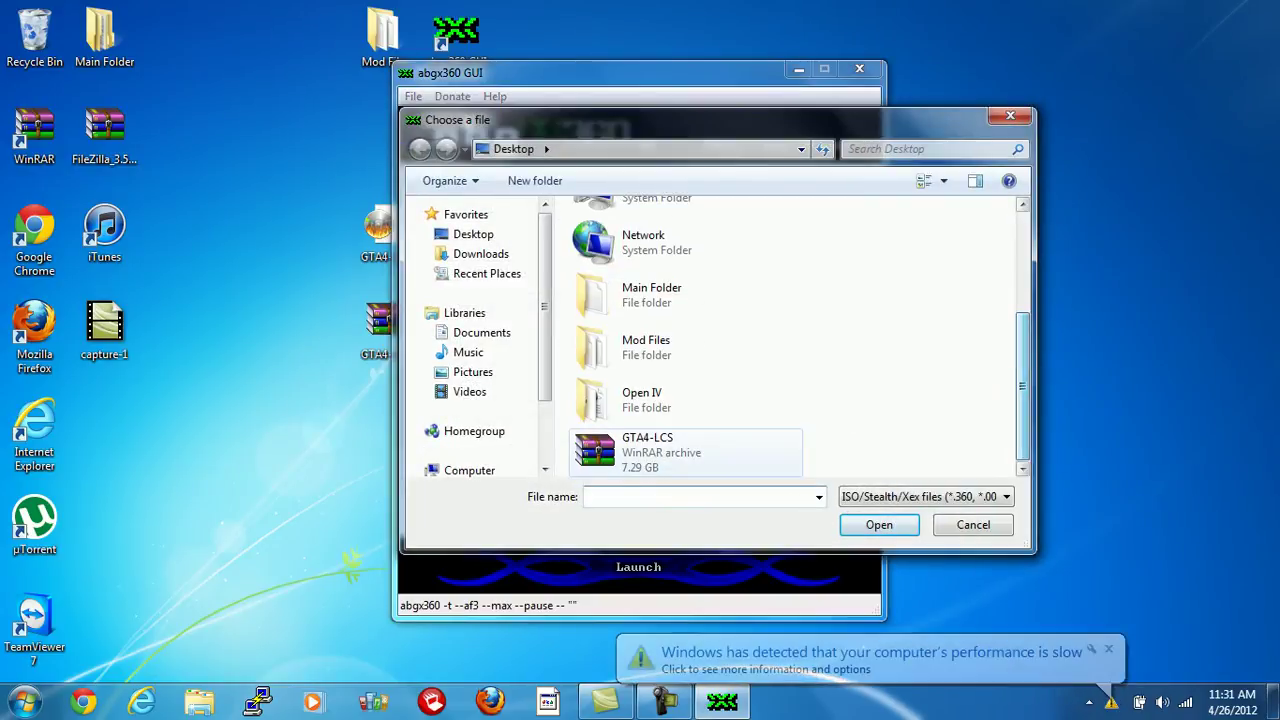
pyautogui.click(879, 524)
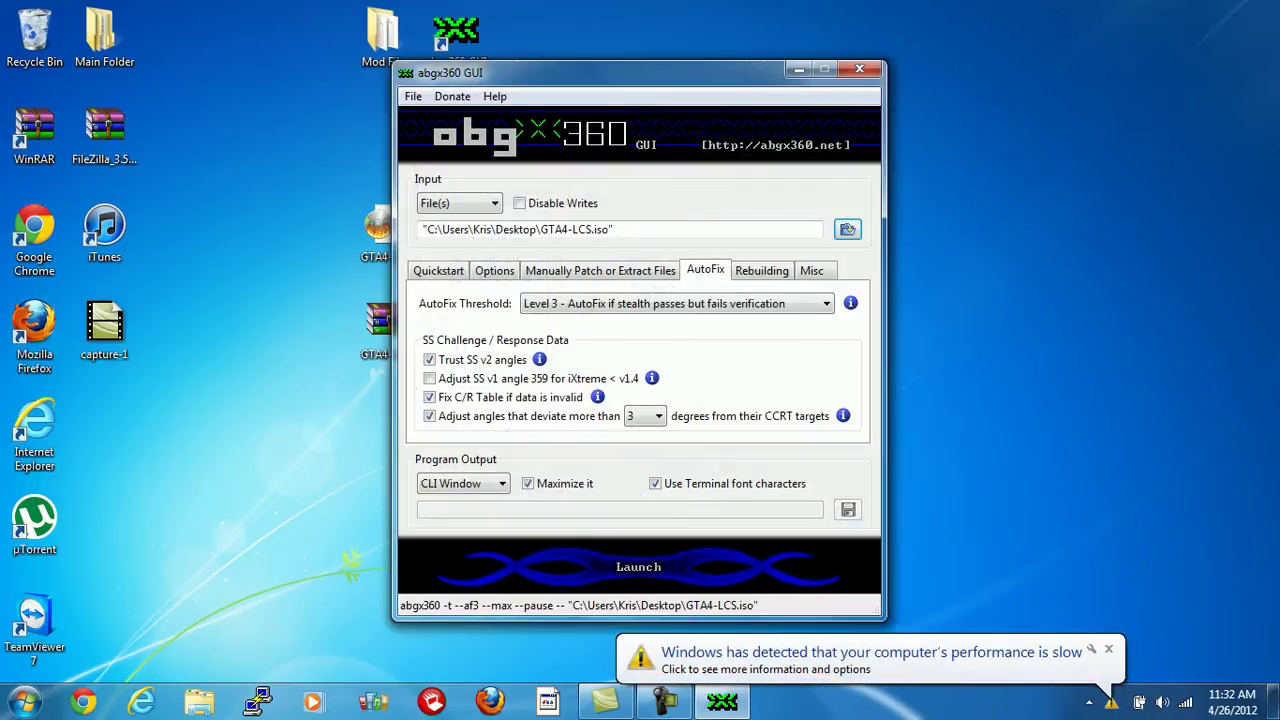
pyautogui.click(638, 566)
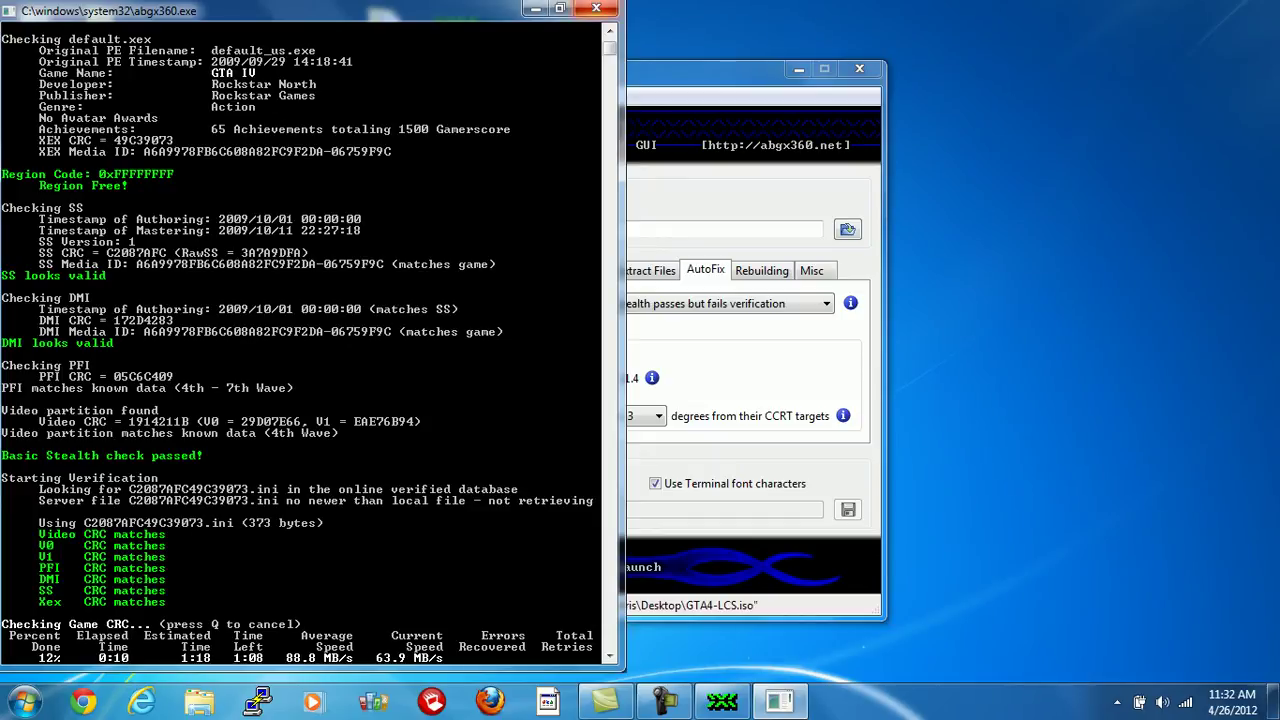
pyautogui.hotkey('ctrl', 'c')
pyautogui.click(859, 68)
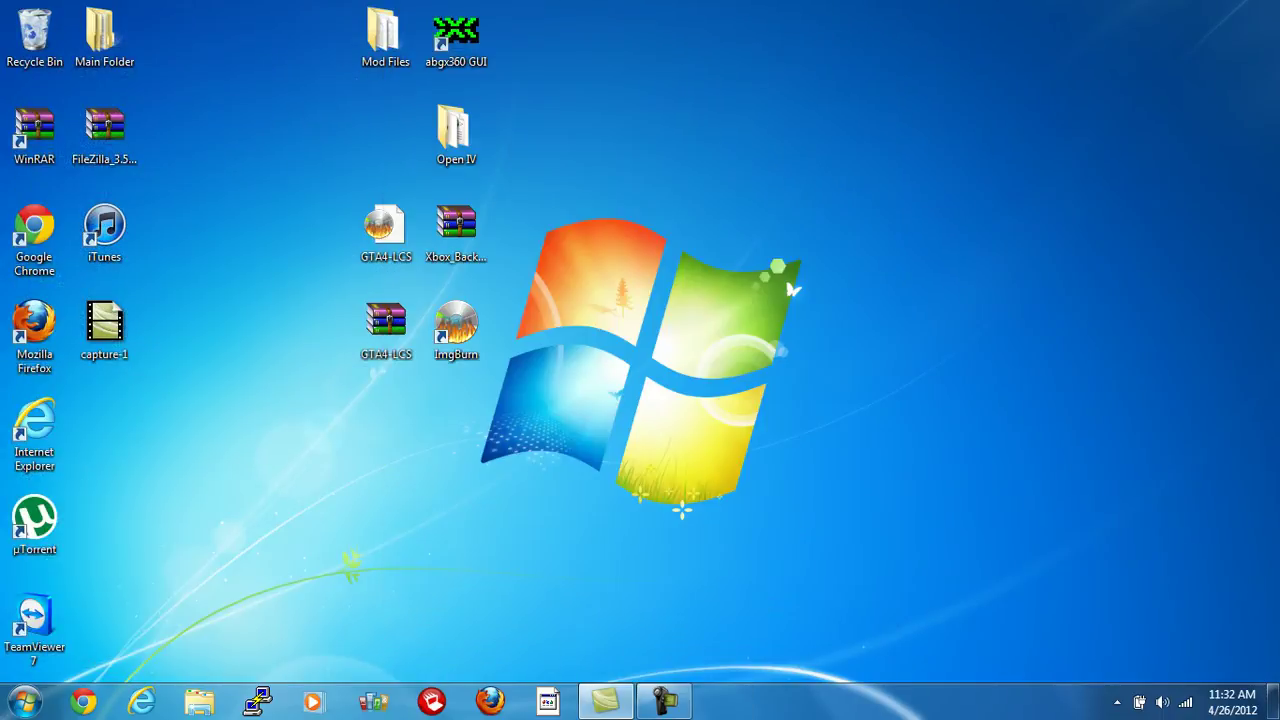
# - Launch OpenIV from the Open IV folder and open common without water.rpf from Mod Files in editing mode
pyautogui.doubleClick(456, 135)
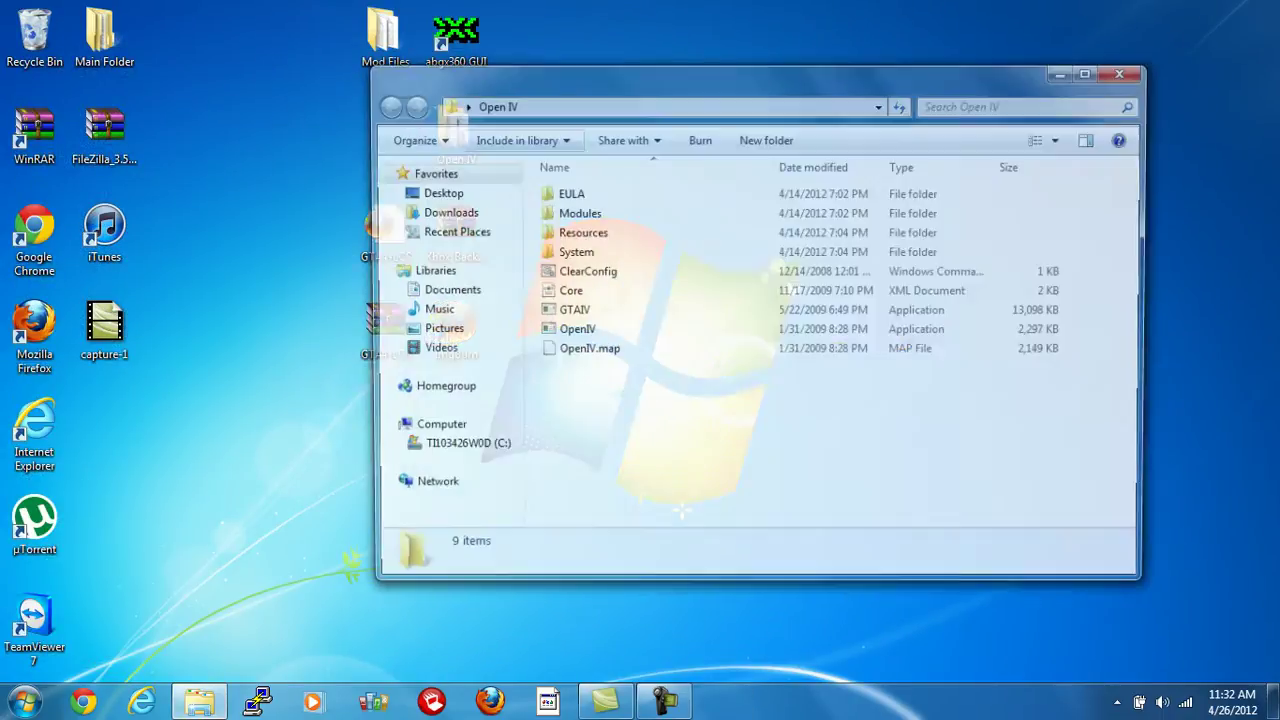
pyautogui.doubleClick(573, 330)
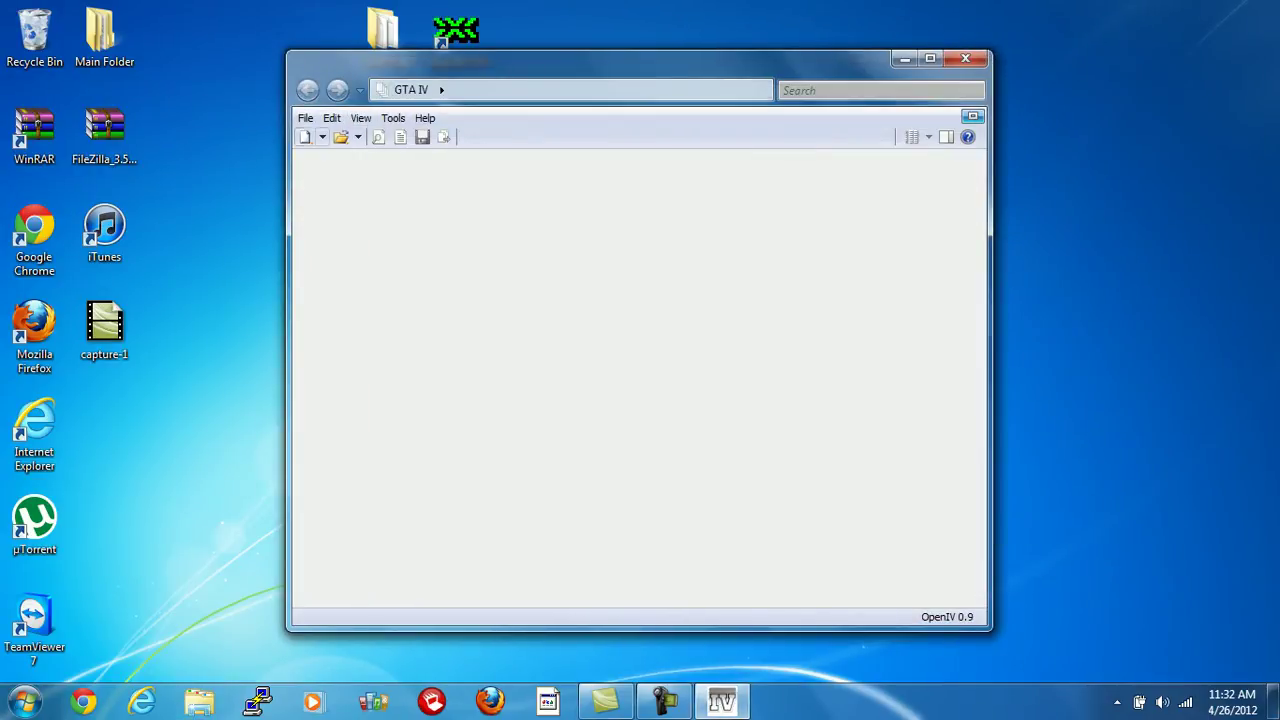
pyautogui.click(305, 117)
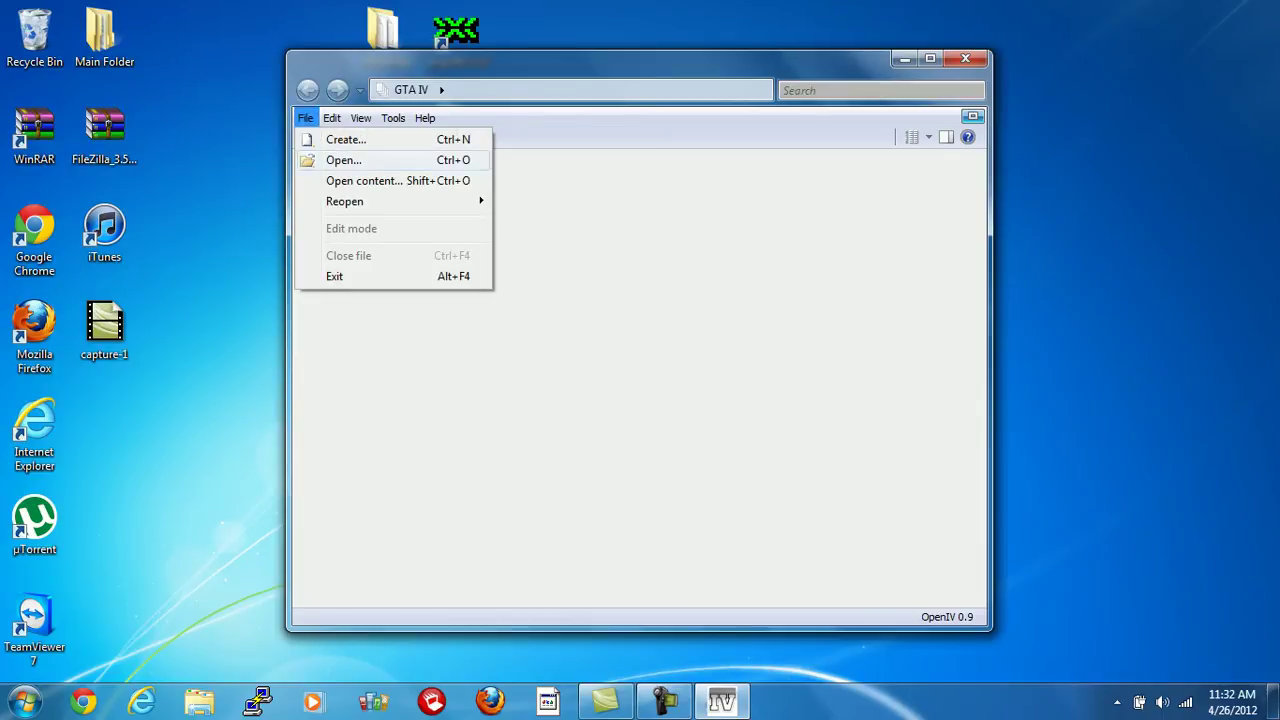
pyautogui.click(340, 160)
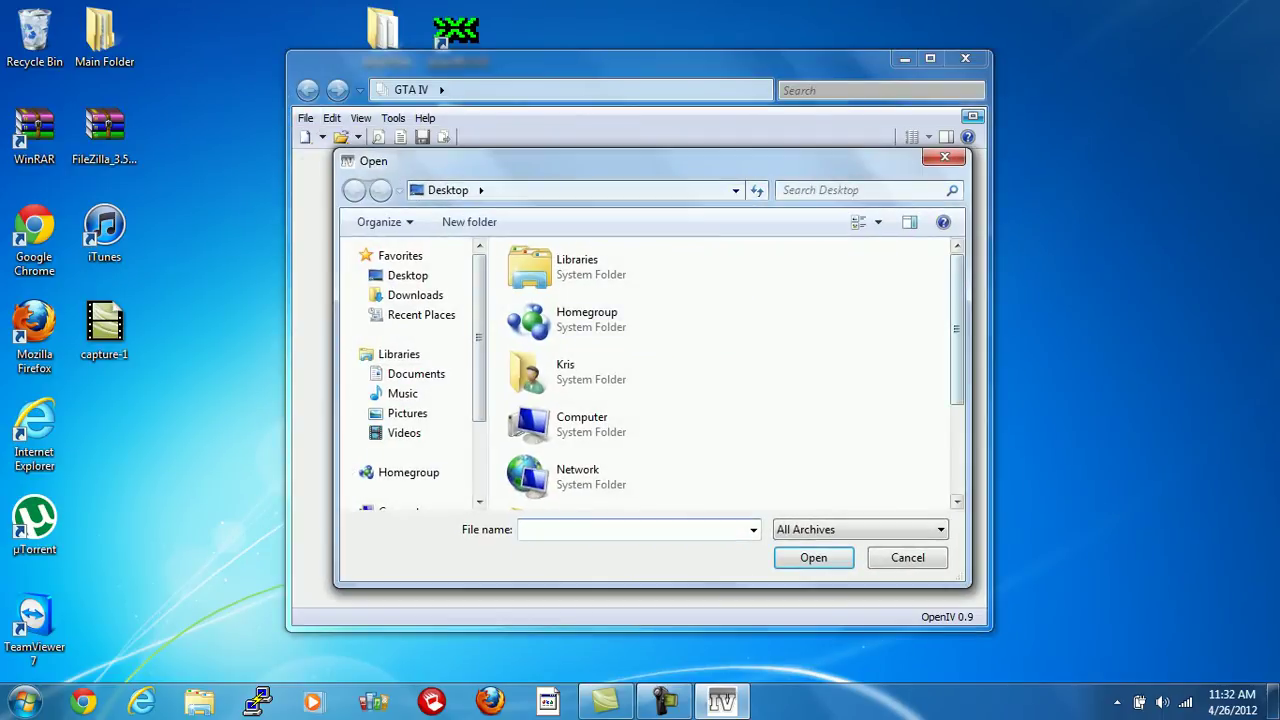
pyautogui.scroll(-3, 620, 320)
pyautogui.doubleClick(580, 432)
pyautogui.click(592, 276)
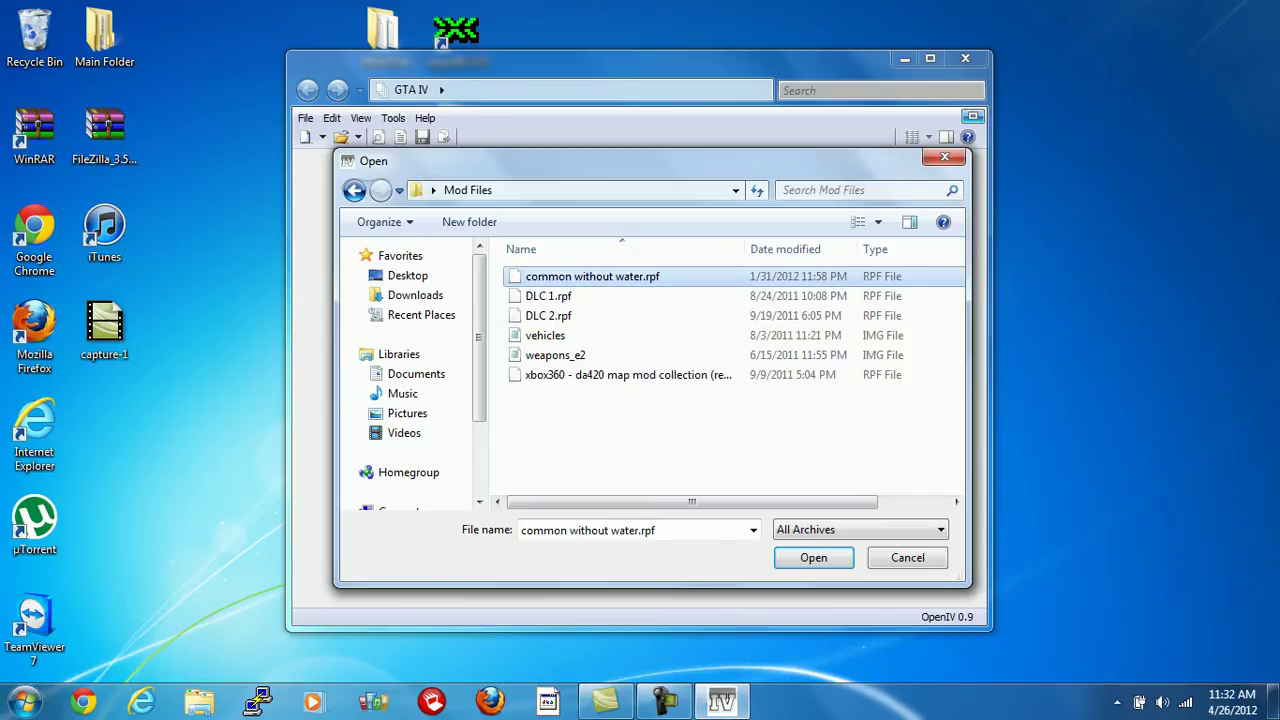
pyautogui.press('Return')
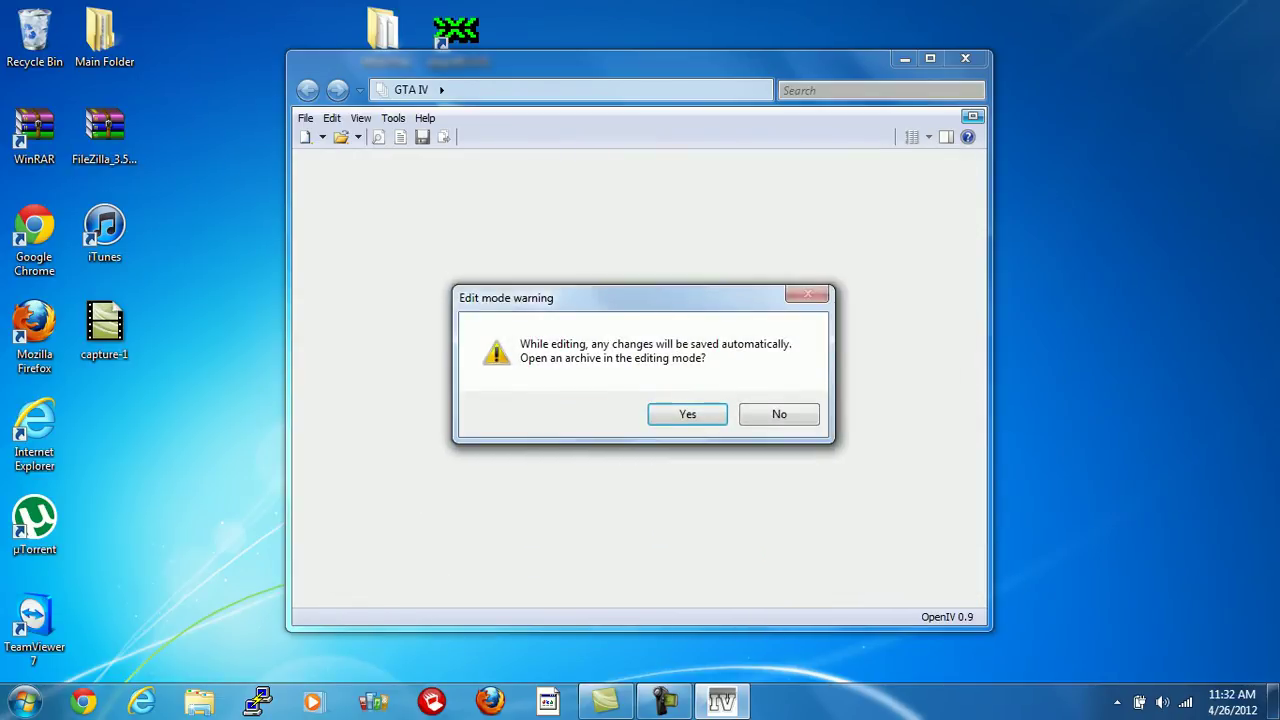
pyautogui.press('Return')
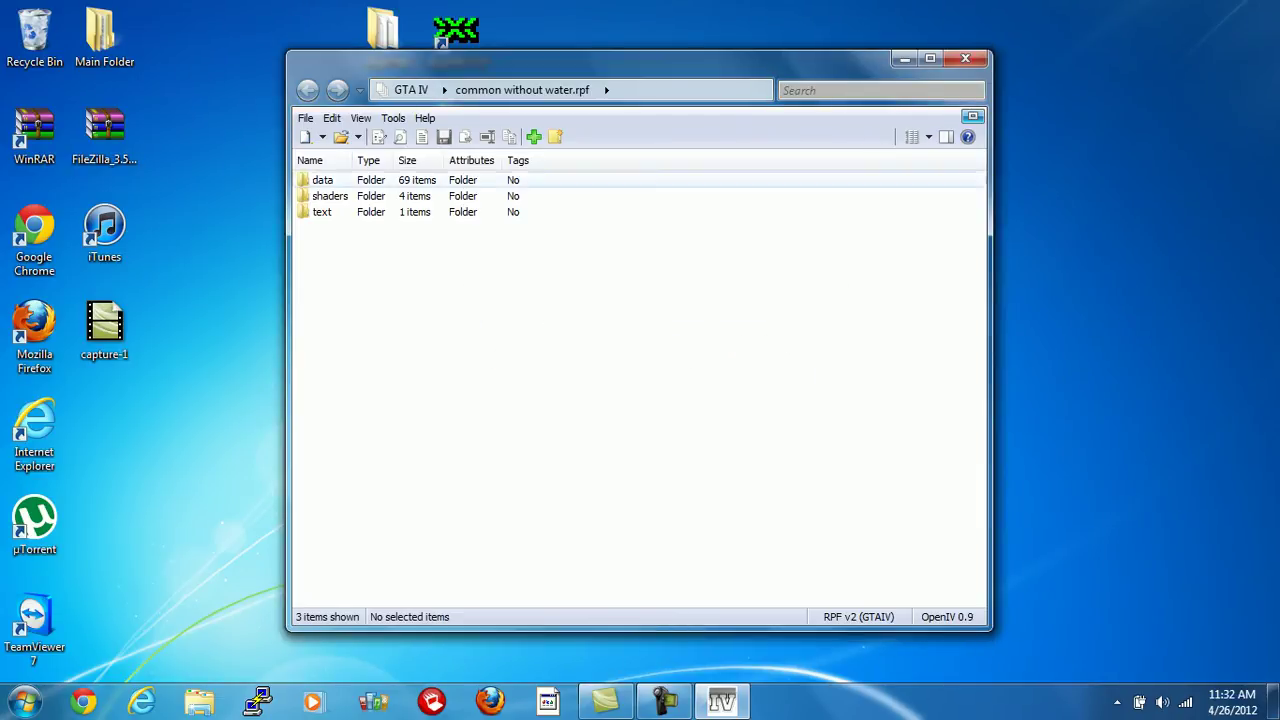
# - Open the archive's data folder and select visualsettings.dat
pyautogui.press('Return')
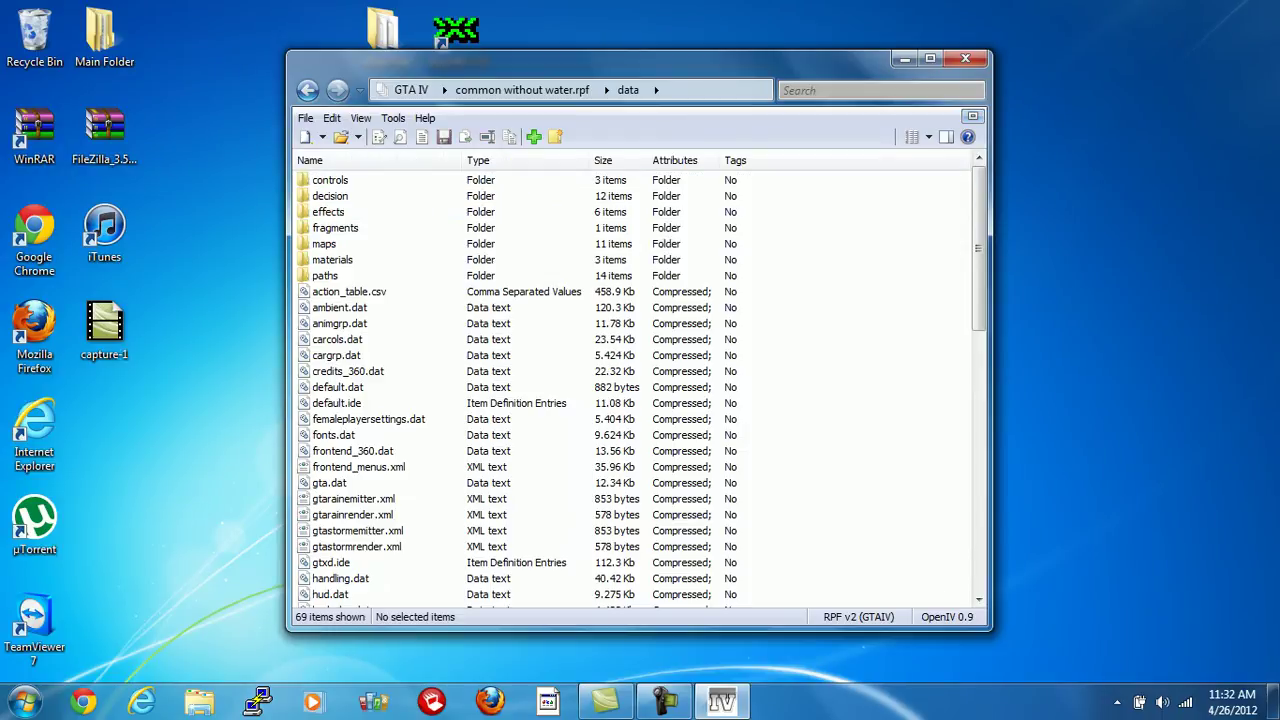
pyautogui.moveTo(978, 248); pyautogui.dragTo(978, 508)
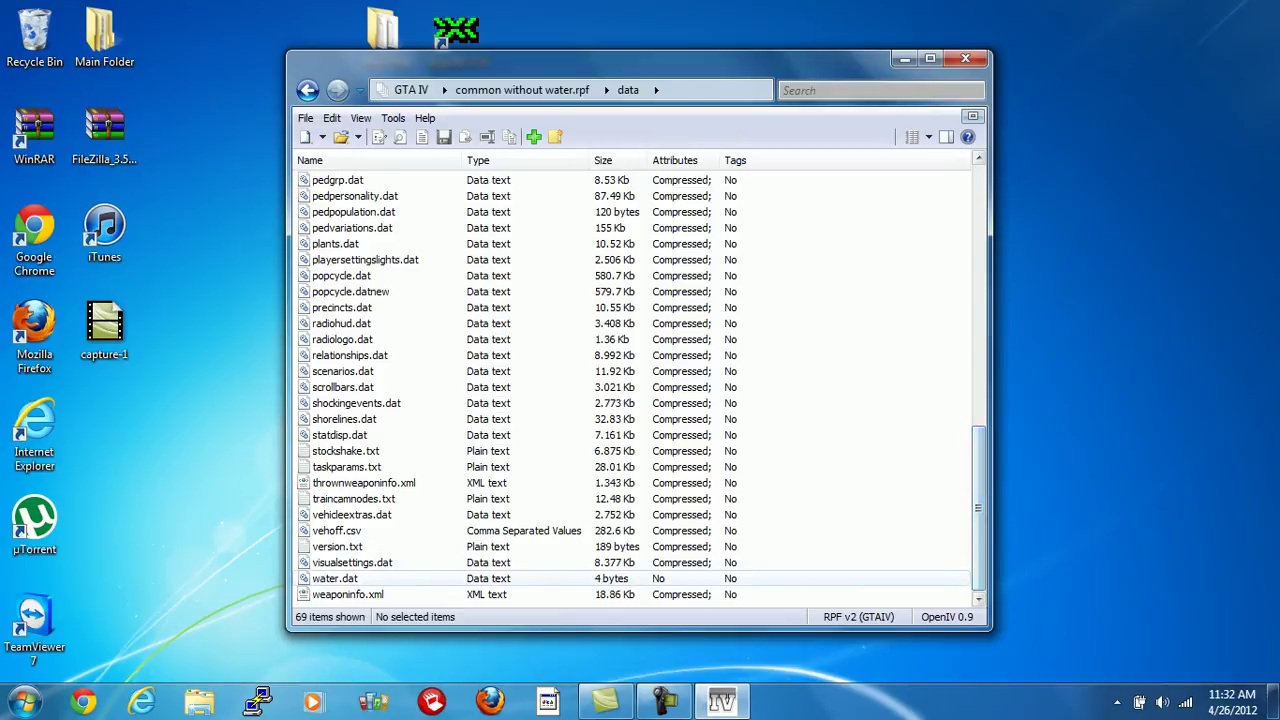
pyautogui.click(376, 562)
pyautogui.rightClick(376, 562)
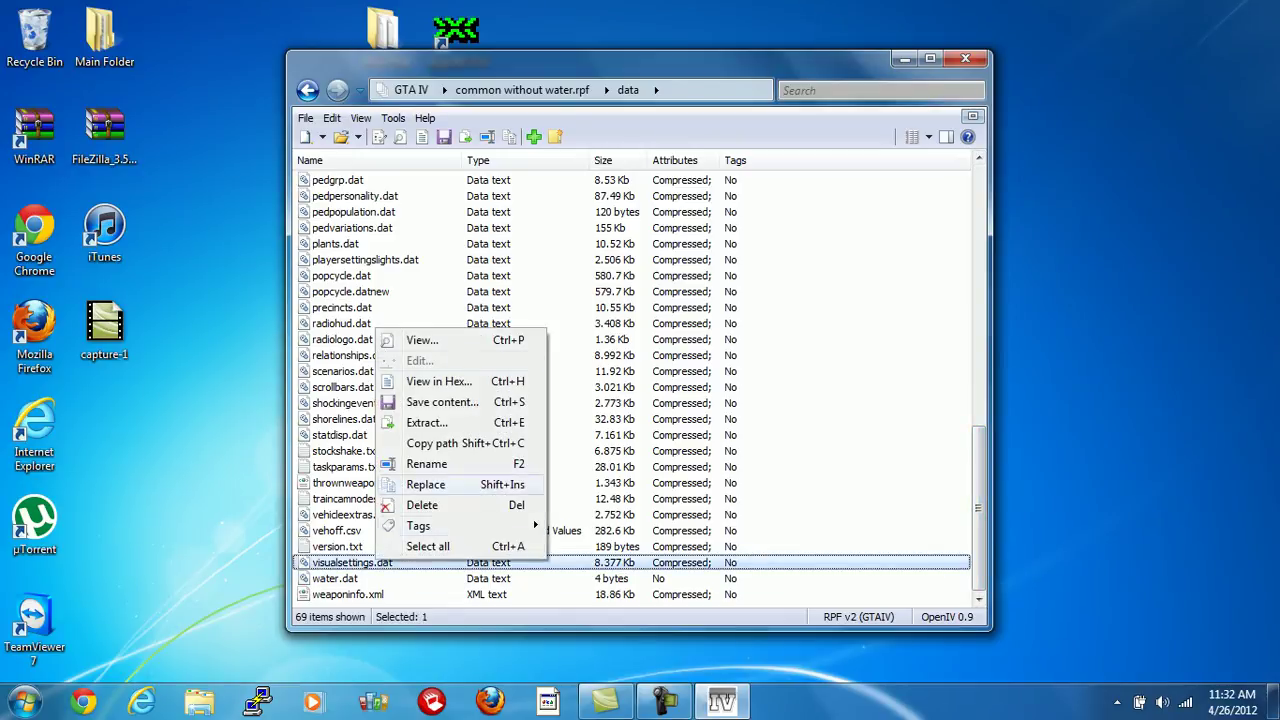
pyautogui.click(427, 464)
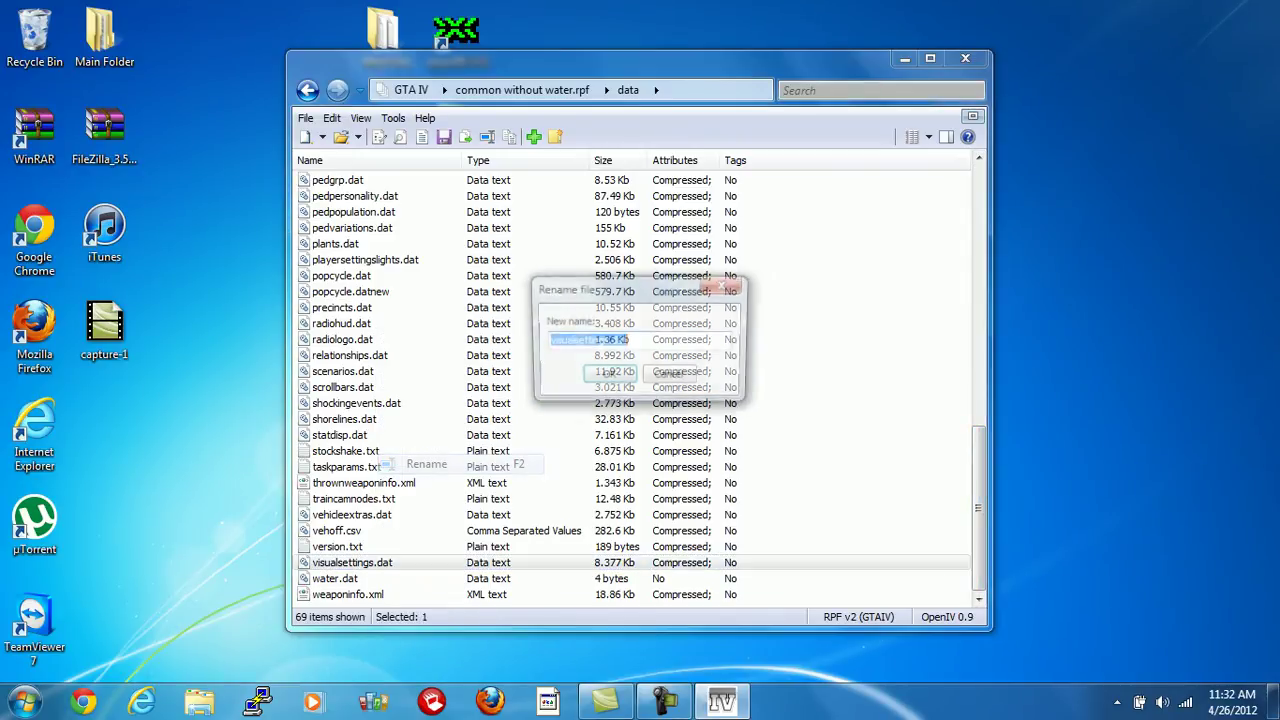
pyautogui.press('Escape')
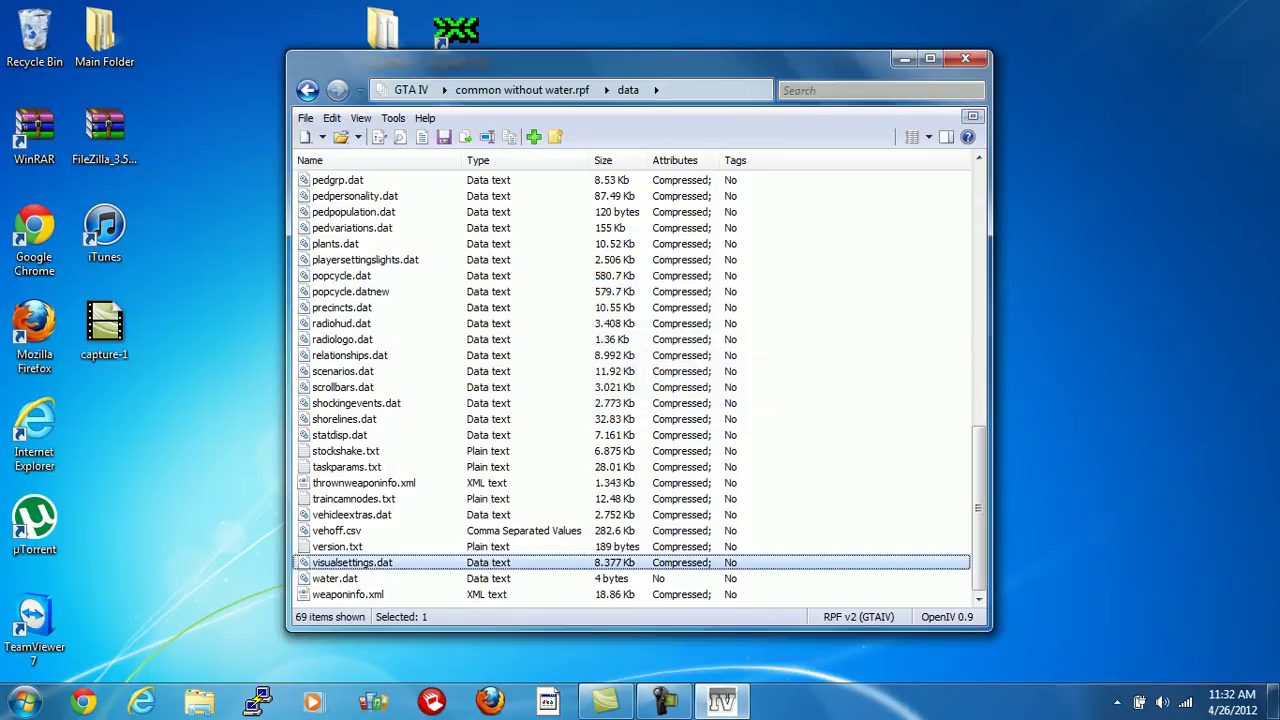
# - Replace visualsettings.dat with visualsettings - Green HL + Blue TL.dat from the Mod Files folder
pyautogui.rightClick(362, 562)
pyautogui.click(410, 485)
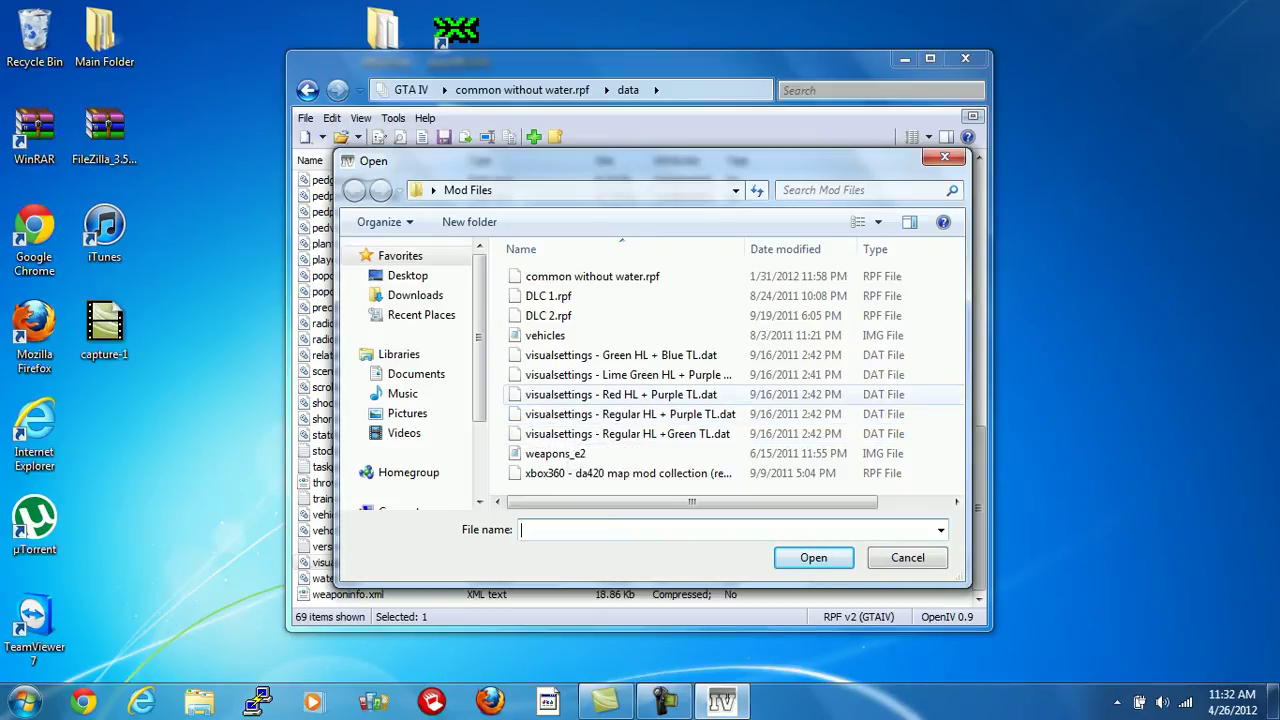
pyautogui.click(620, 355)
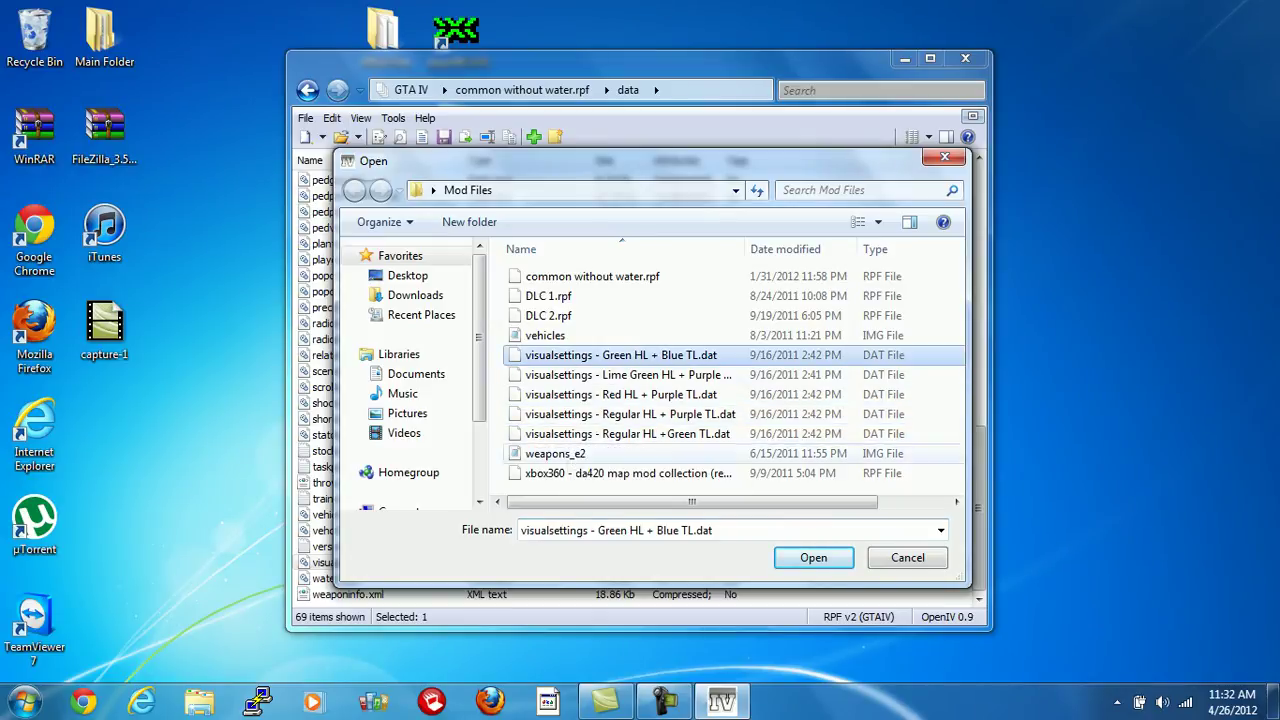
pyautogui.doubleClick(620, 355)
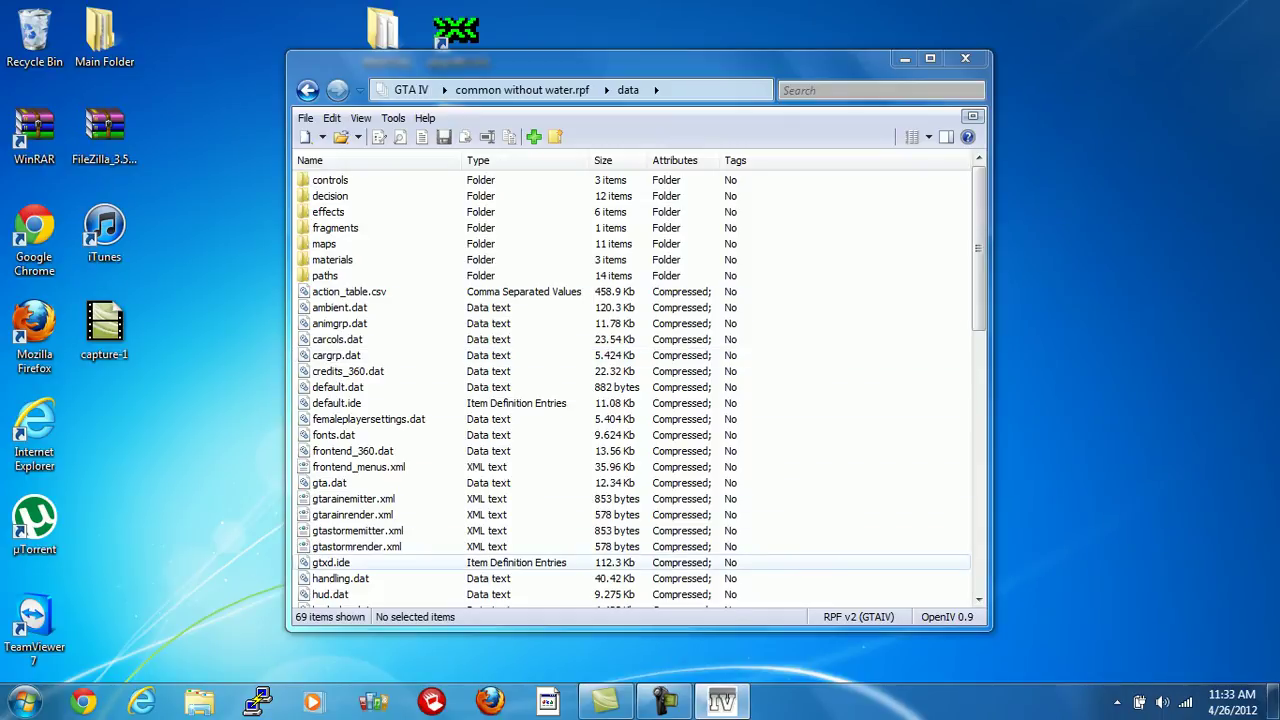
# - Extract gtxd.ide from the data folder to the desktop and open it in a maximized Notepad window
pyautogui.click(331, 562)
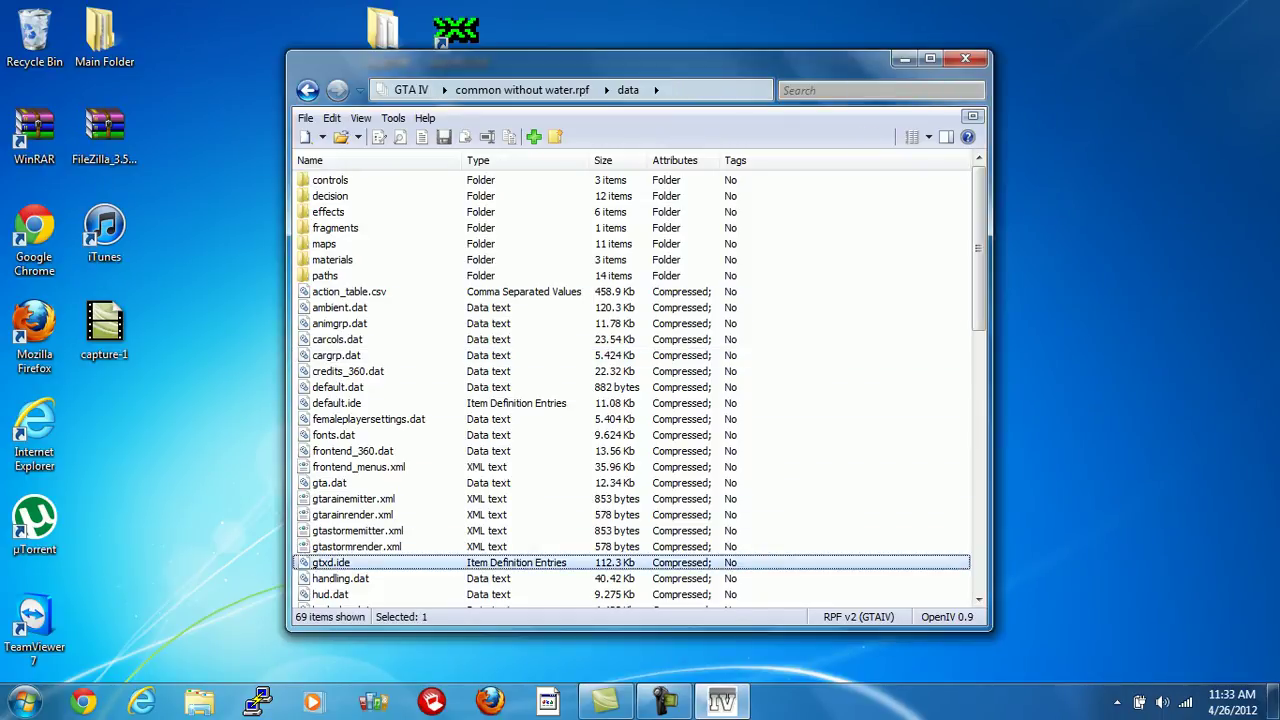
pyautogui.moveTo(331, 562); pyautogui.dragTo(1229, 135)
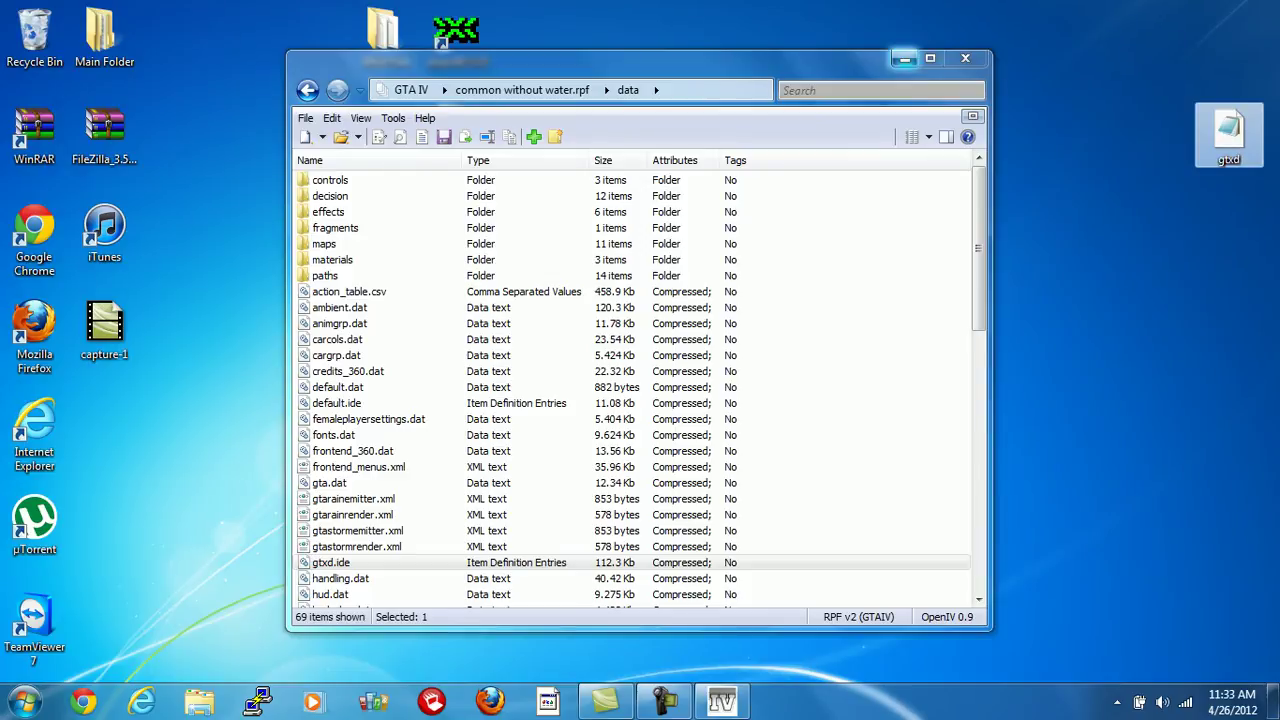
pyautogui.click(904, 59)
pyautogui.moveTo(1229, 130); pyautogui.dragTo(667, 130)
pyautogui.doubleClick(667, 130)
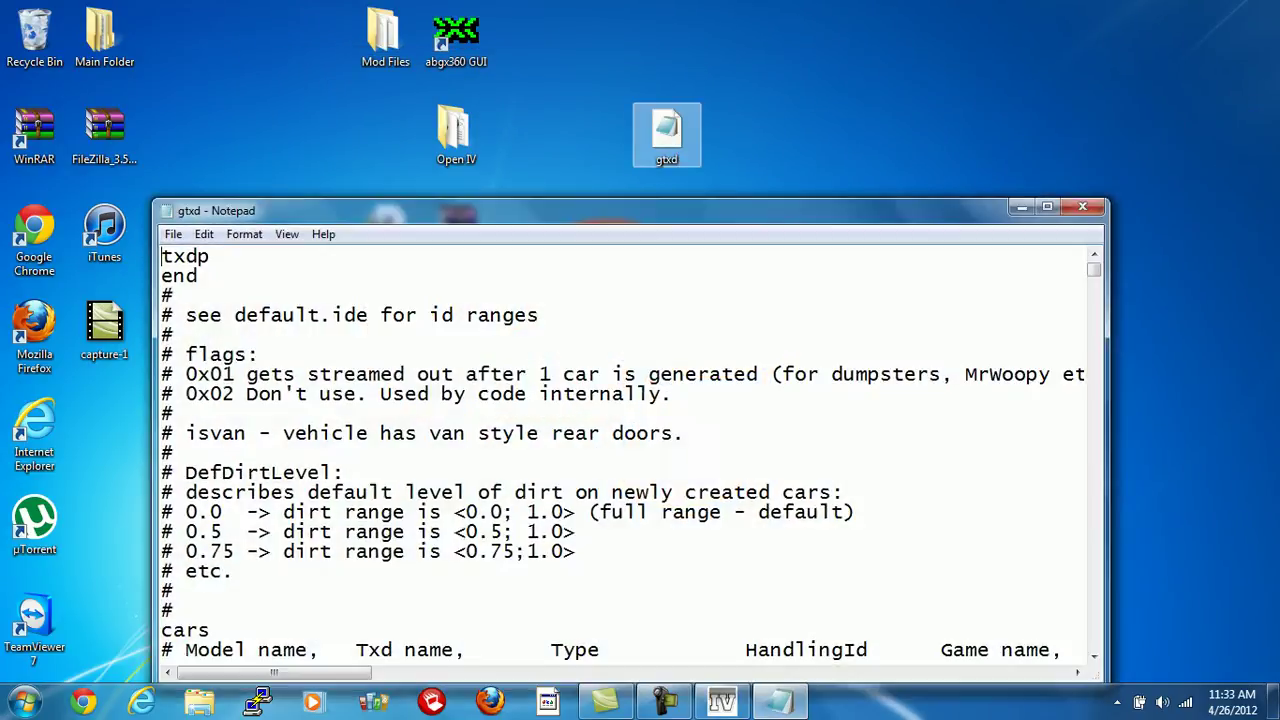
pyautogui.click(1050, 207)
# - In the cars section, set the airtug entry's Type to car and its HandlingId to AIRTUG
pyautogui.scroll(-5, 640, 350)
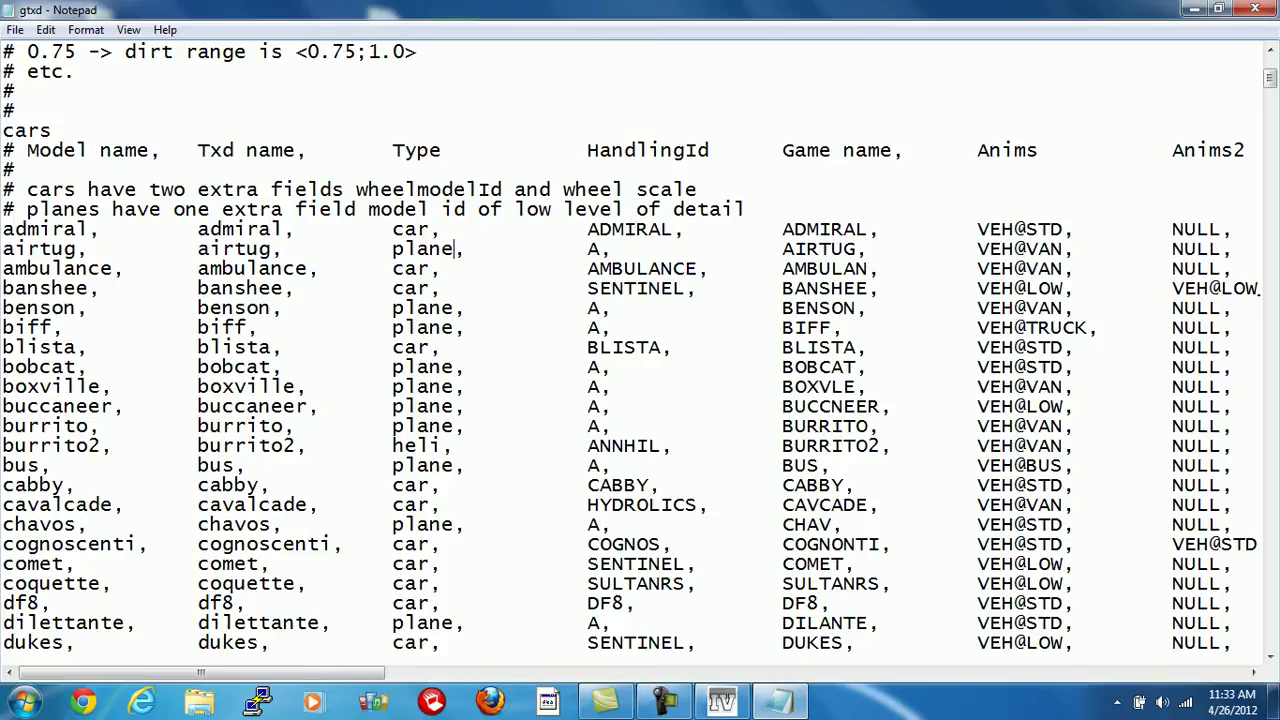
pyautogui.press('BackSpace')
pyautogui.press('BackSpace')
pyautogui.press('BackSpace')
pyautogui.press('BackSpace')
pyautogui.press('BackSpace')
pyautogui.write('car')
pyautogui.click(597, 249)
pyautogui.press('BackSpace')
pyautogui.write('AIRTUG')
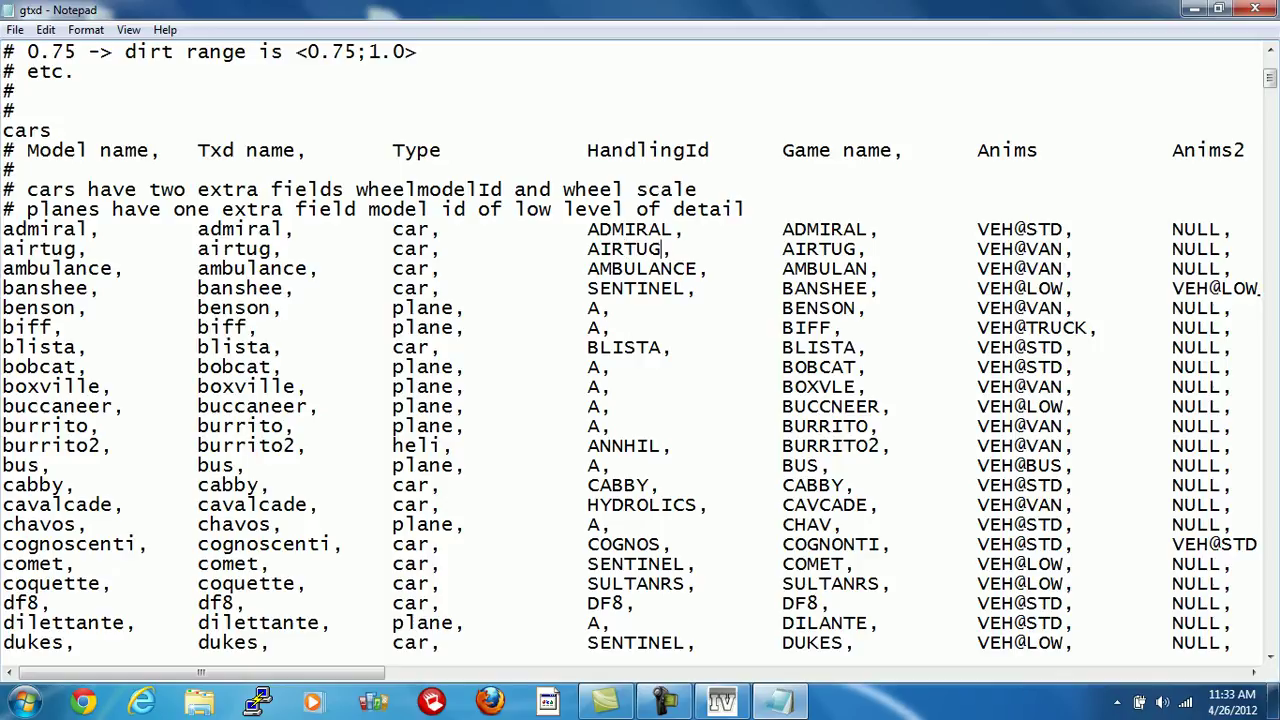
# - Change the airtug entry back to Type plane with HandlingId A
pyautogui.click(210, 249)
pyautogui.click(430, 249)
pyautogui.press('BackSpace')
pyautogui.press('BackSpace')
pyautogui.press('BackSpace')
pyautogui.write('plane')
pyautogui.press('BackSpace')
pyautogui.press('BackSpace')
pyautogui.press('BackSpace')
pyautogui.press('BackSpace')
pyautogui.press('BackSpace')
pyautogui.press('BackSpace')
pyautogui.write('A,')
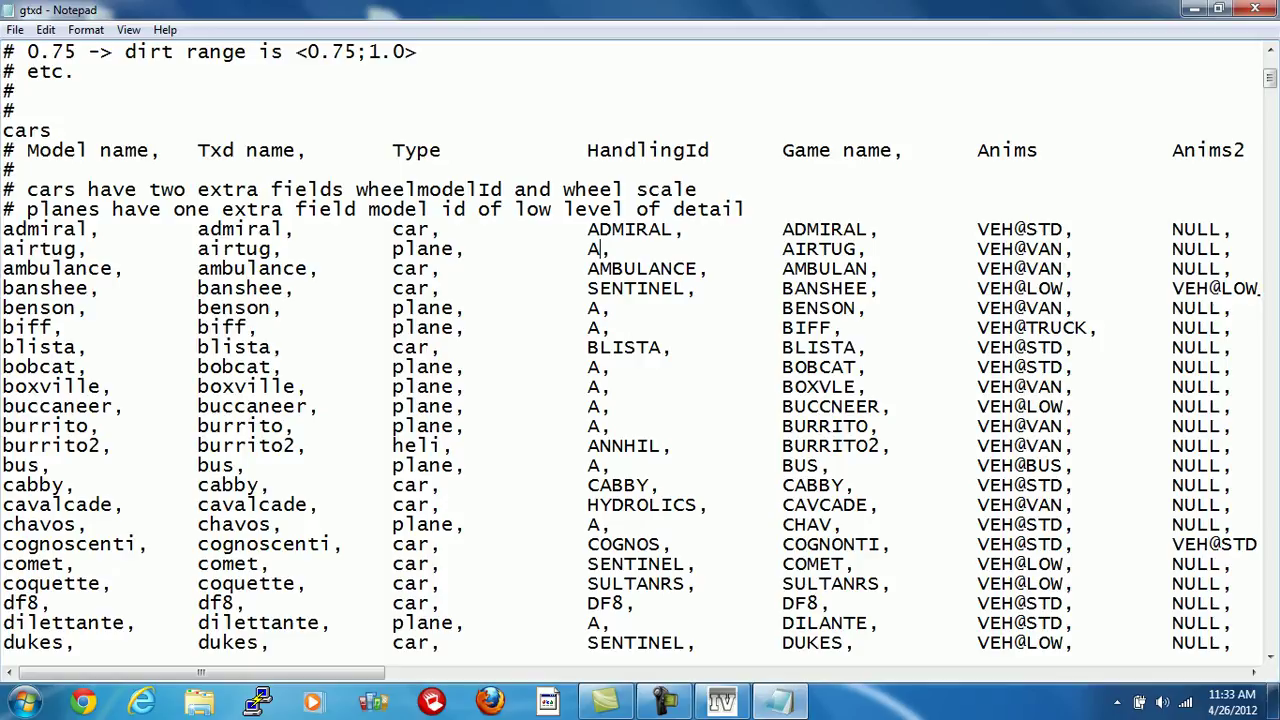
# - Set the airtug entry's Type to heli, keeping the columns aligned
pyautogui.click(455, 248)
pyautogui.press('BackSpace')
pyautogui.press('BackSpace')
pyautogui.press('BackSpace')
pyautogui.press('BackSpace')
pyautogui.press('BackSpace')
pyautogui.scroll(-2, 640, 350)
pyautogui.scroll(-20, 640, 350)
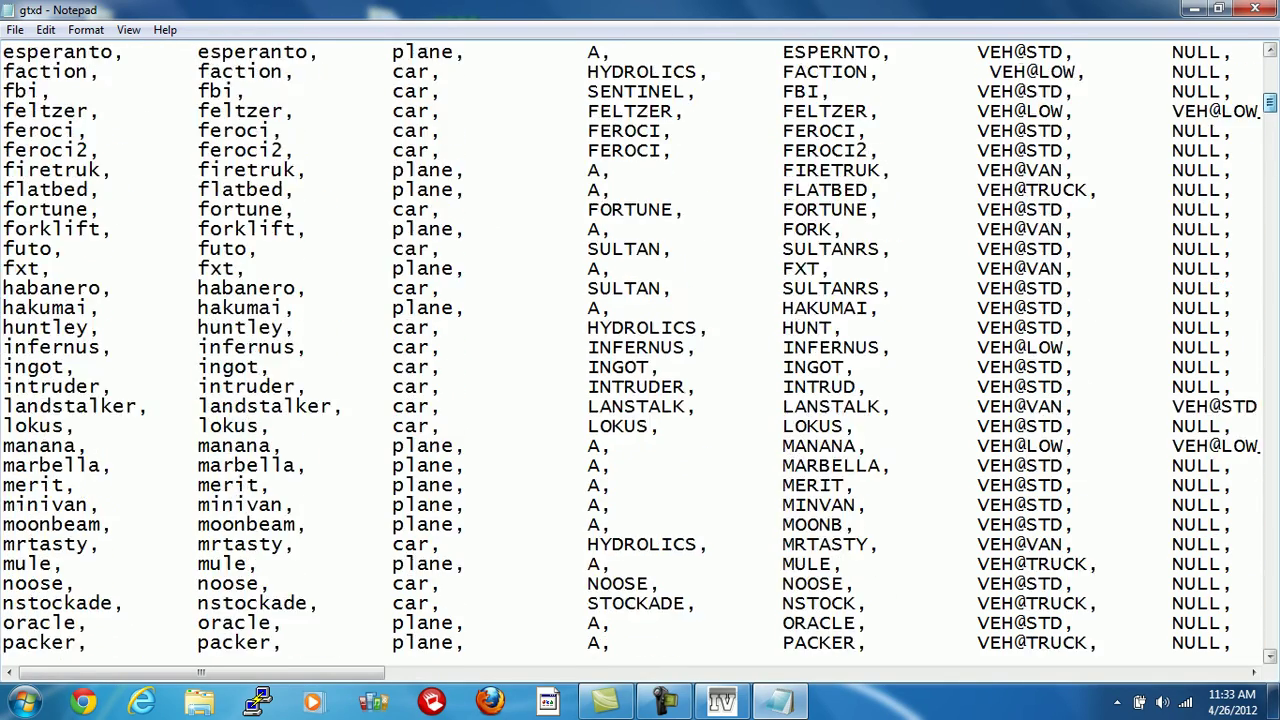
pyautogui.scroll(-8, 640, 350)
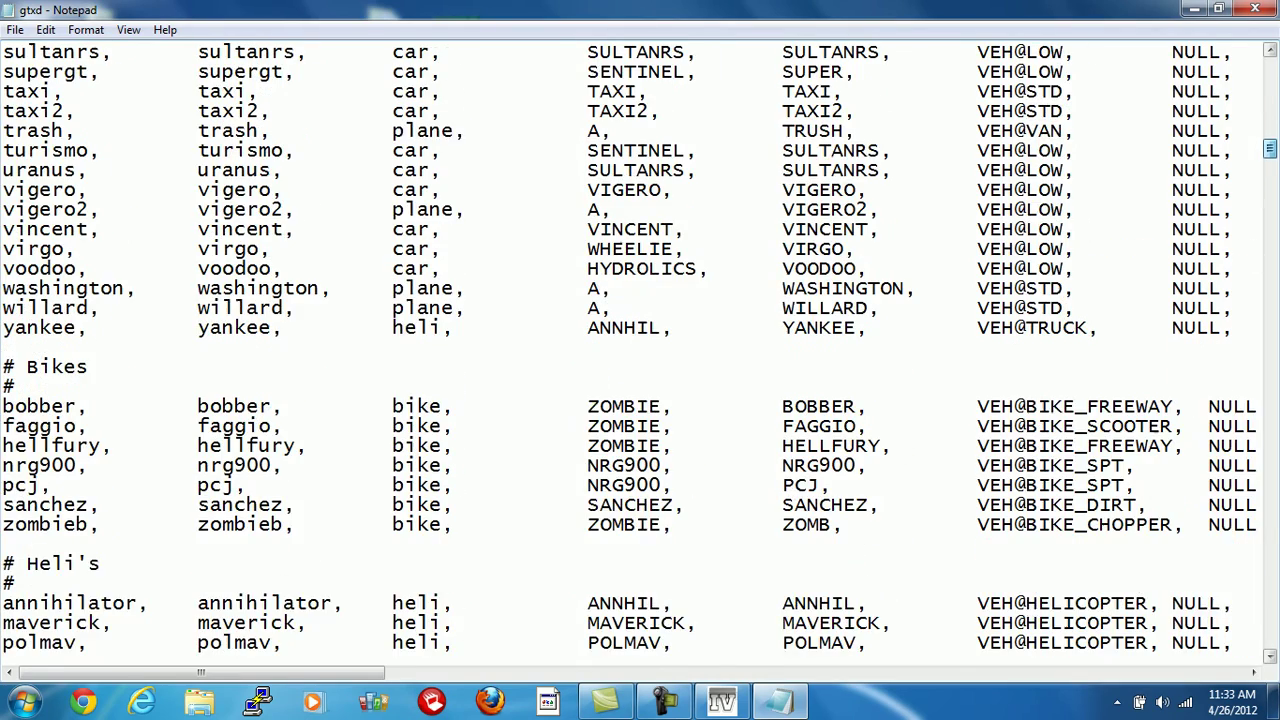
pyautogui.scroll(20, 640, 350)
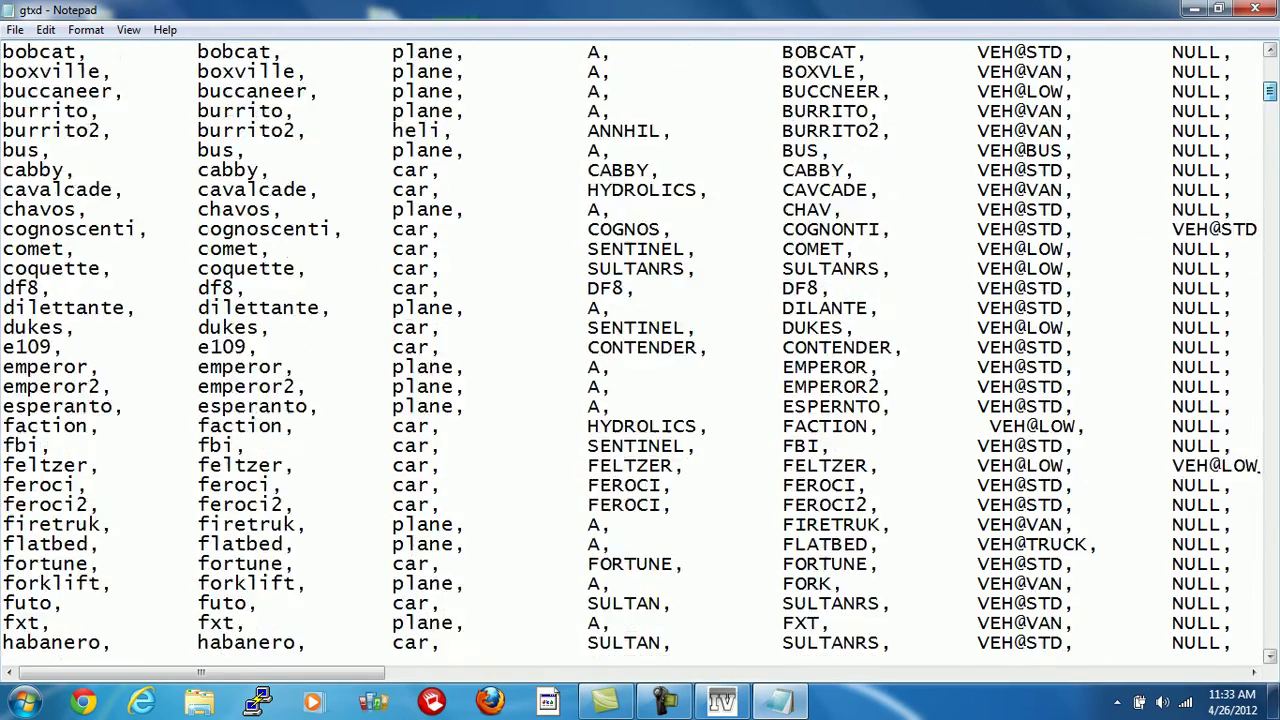
pyautogui.write('heli,           A,              AIRTUG,         VEH@VAN,        NULL,')
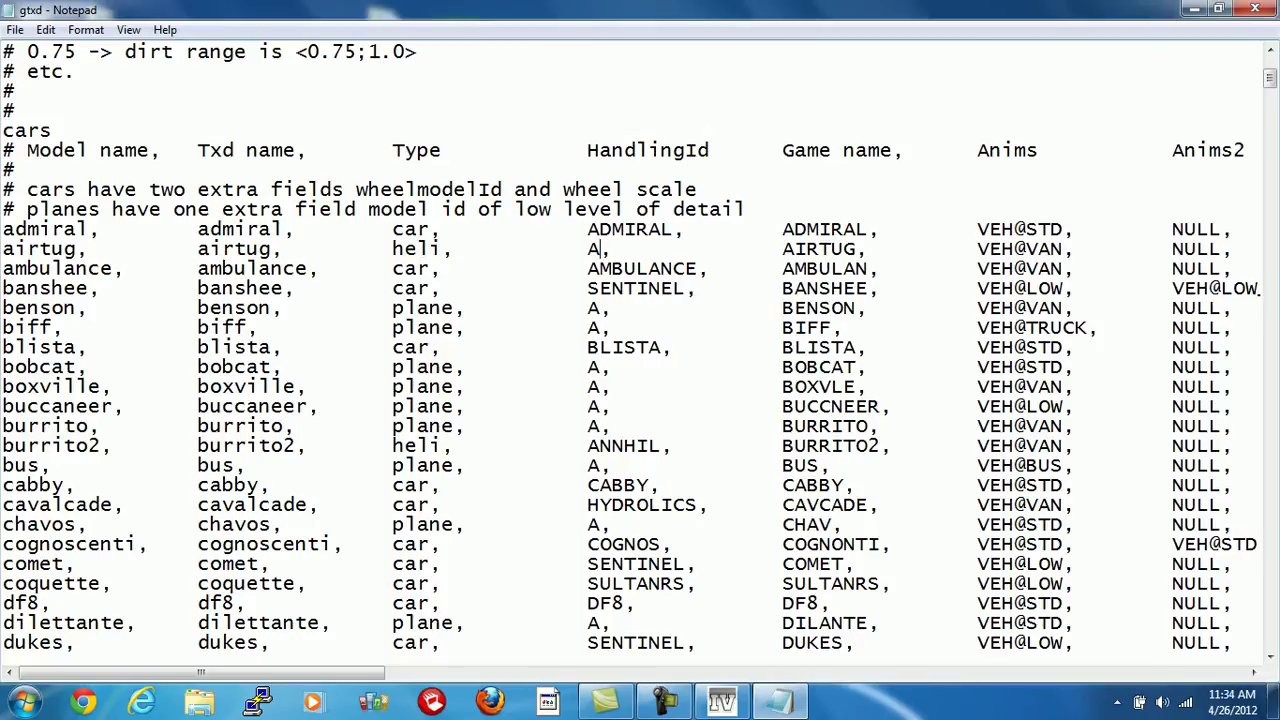
# - Set the airtug entry's HandlingId to ANNHIL
pyautogui.write('M')
pyautogui.press('BackSpace')
pyautogui.press('BackSpace')
pyautogui.write('AM')
pyautogui.press('BackSpace')
pyautogui.write('NNHIL')
# - Review the Type and HandlingId columns of the vehicle entries down to the Bikes section
pyautogui.scroll(-2, 640, 350)
pyautogui.scroll(1, 640, 350)
pyautogui.scroll(-3, 640, 350)
pyautogui.moveTo(392, 150); pyautogui.dragTo(2, 150)
pyautogui.scroll(-6, 640, 350)
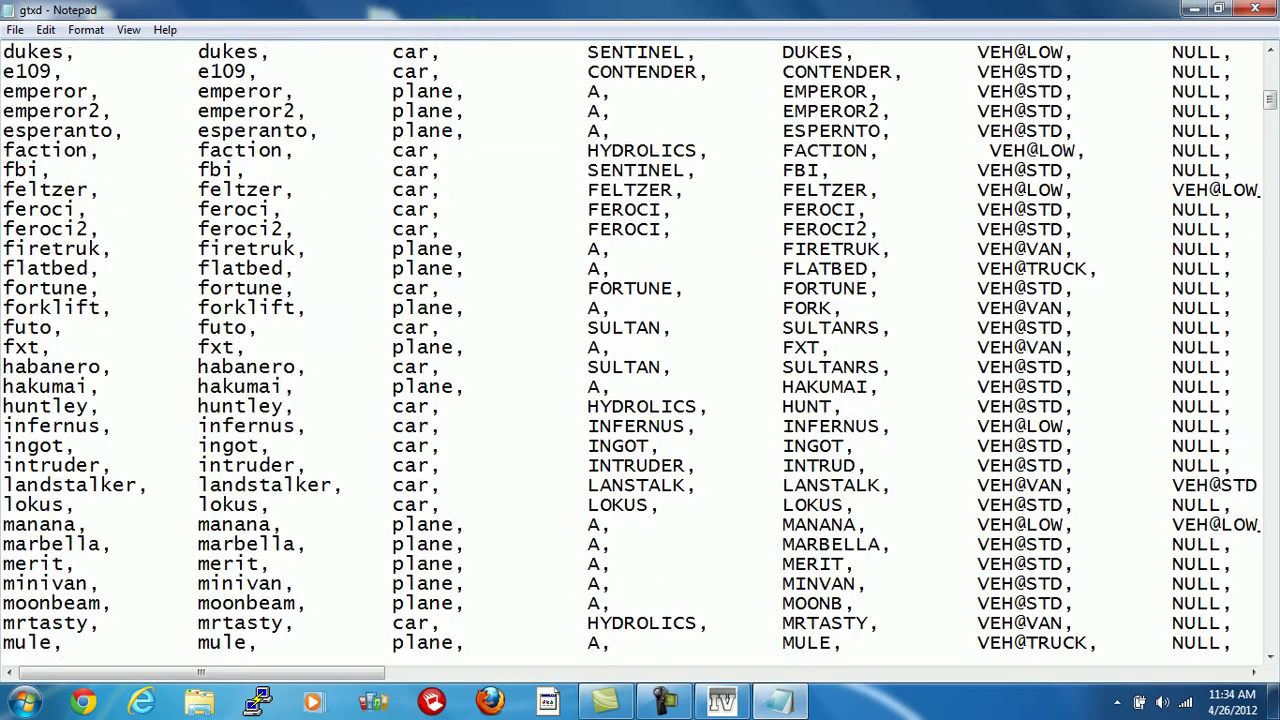
pyautogui.scroll(-20, 640, 350)
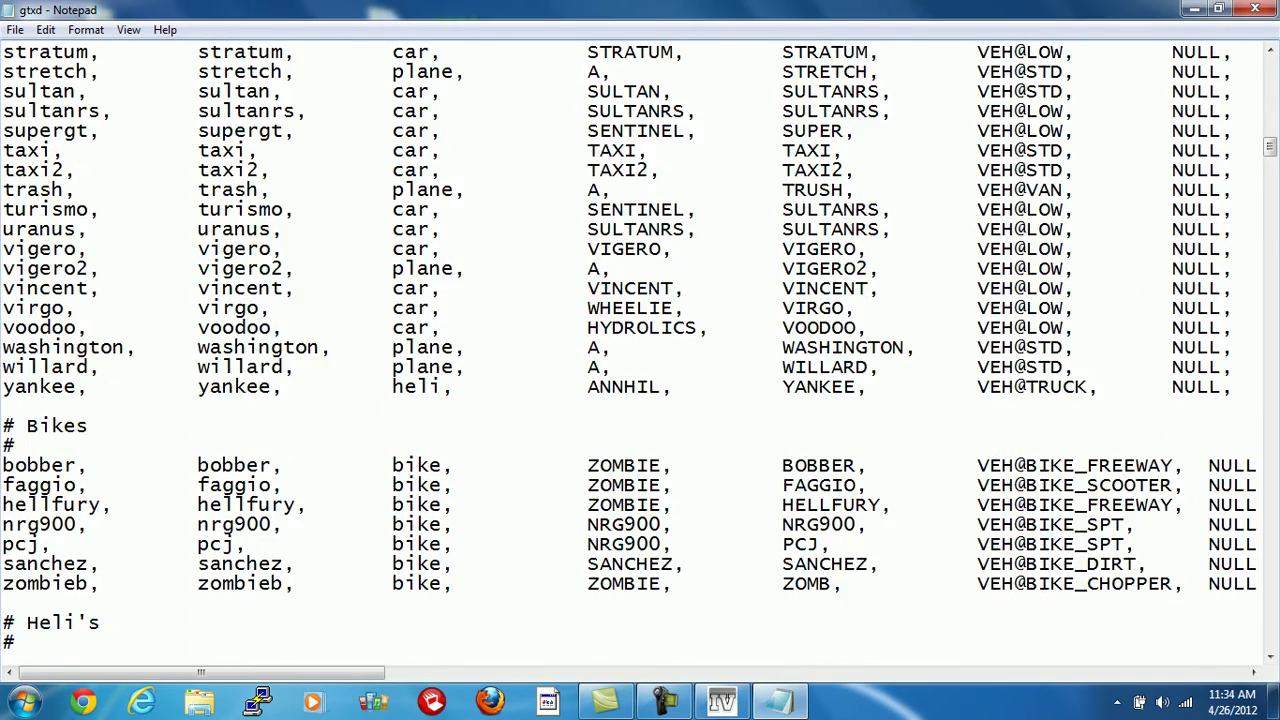
pyautogui.scroll(2, 640, 350)
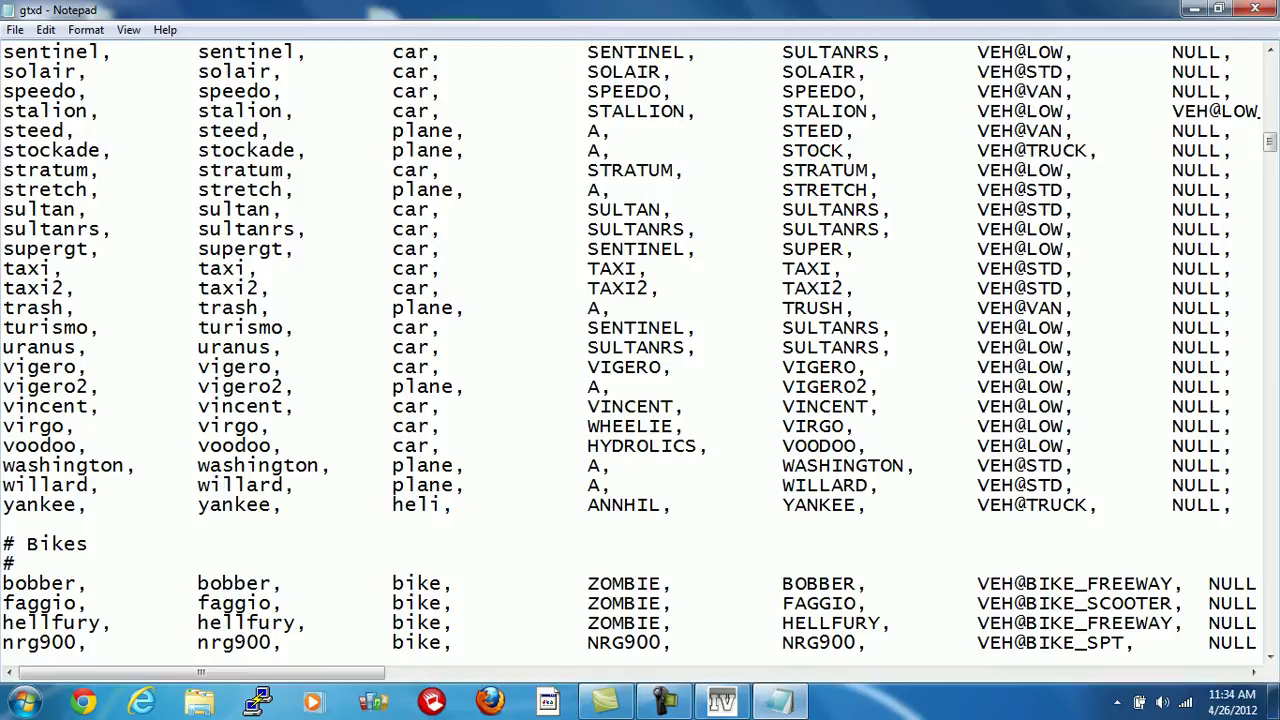
# - Review the last car entries and the Bikes, Heli's, Boats and Trains sections of the vehicle list
pyautogui.moveTo(76, 505); pyautogui.dragTo(1262, 505)
pyautogui.moveTo(100, 446); pyautogui.dragTo(2, 466)
pyautogui.moveTo(198, 426); pyautogui.dragTo(285, 426)
pyautogui.moveTo(198, 485); pyautogui.dragTo(256, 485)
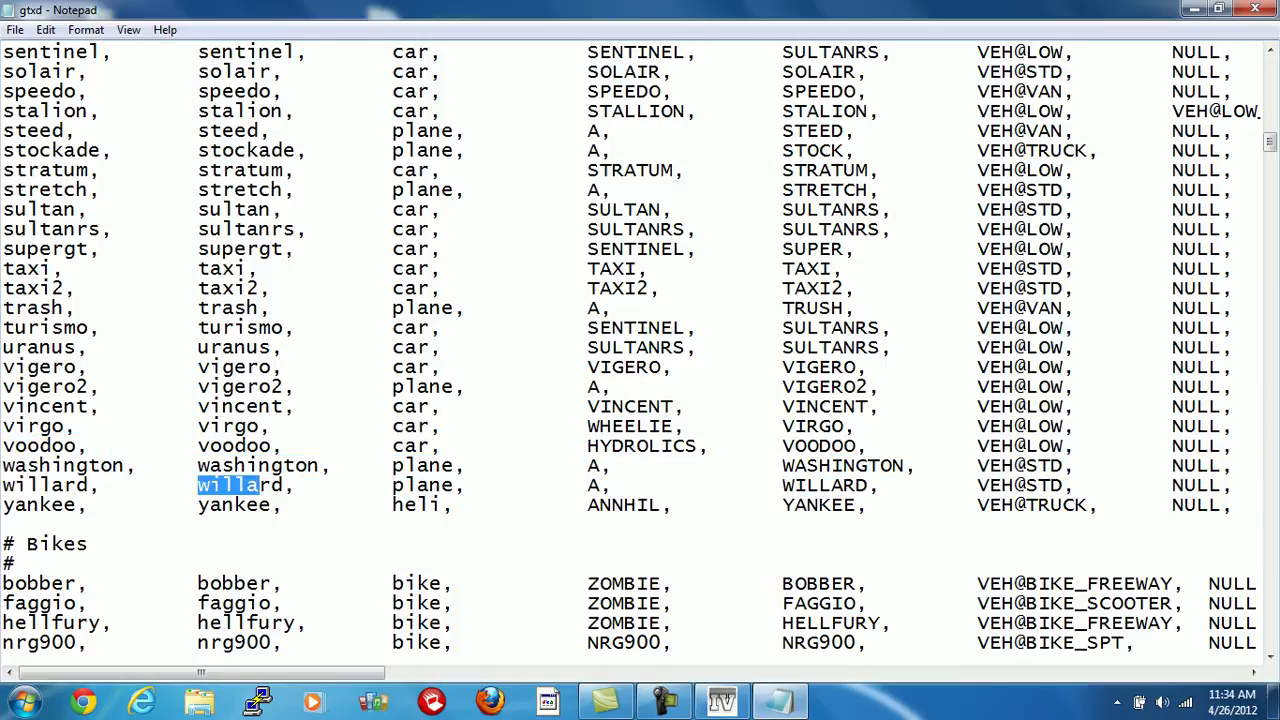
pyautogui.click(3, 524)
pyautogui.moveTo(100, 505); pyautogui.dragTo(402, 485)
pyautogui.click(402, 485)
pyautogui.scroll(-12, 402, 485)
pyautogui.scroll(4, 402, 485)
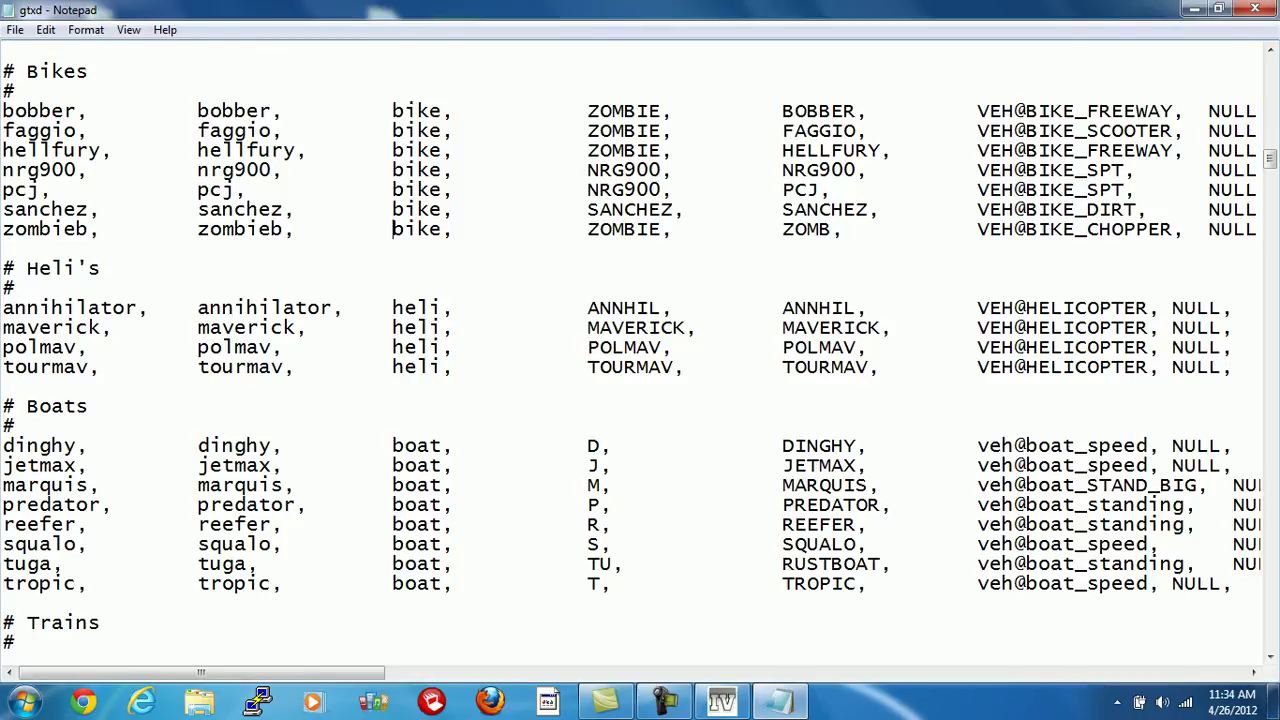
pyautogui.scroll(-3, 640, 350)
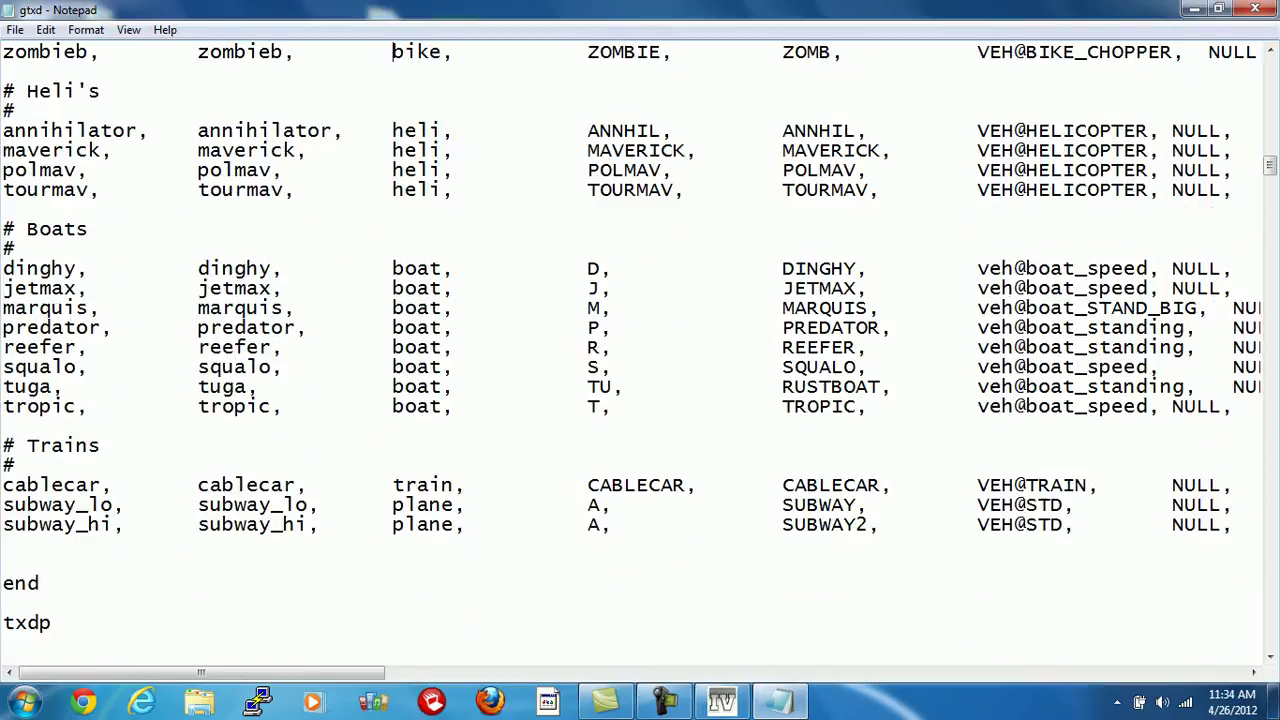
pyautogui.scroll(-7, 640, 350)
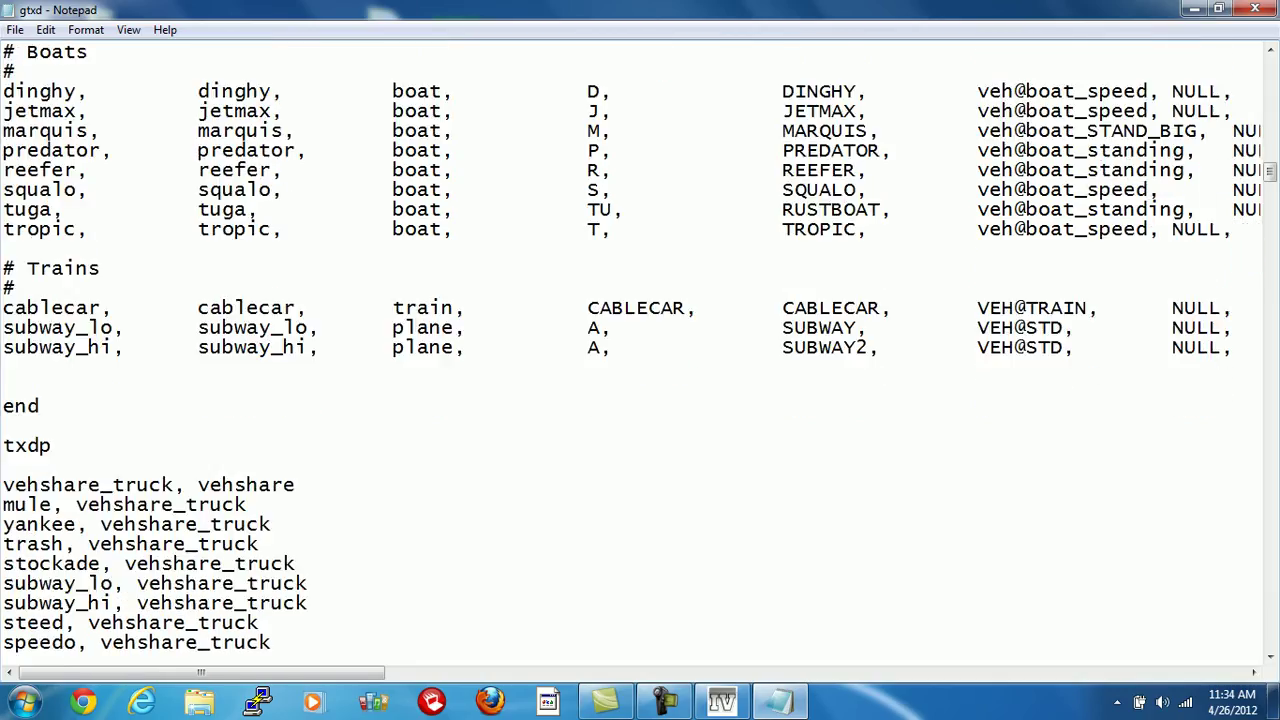
# - Save and close the gtxd file, and extract gtxd.ide from the archive's data folder to the desktop
pyautogui.click(15, 29)
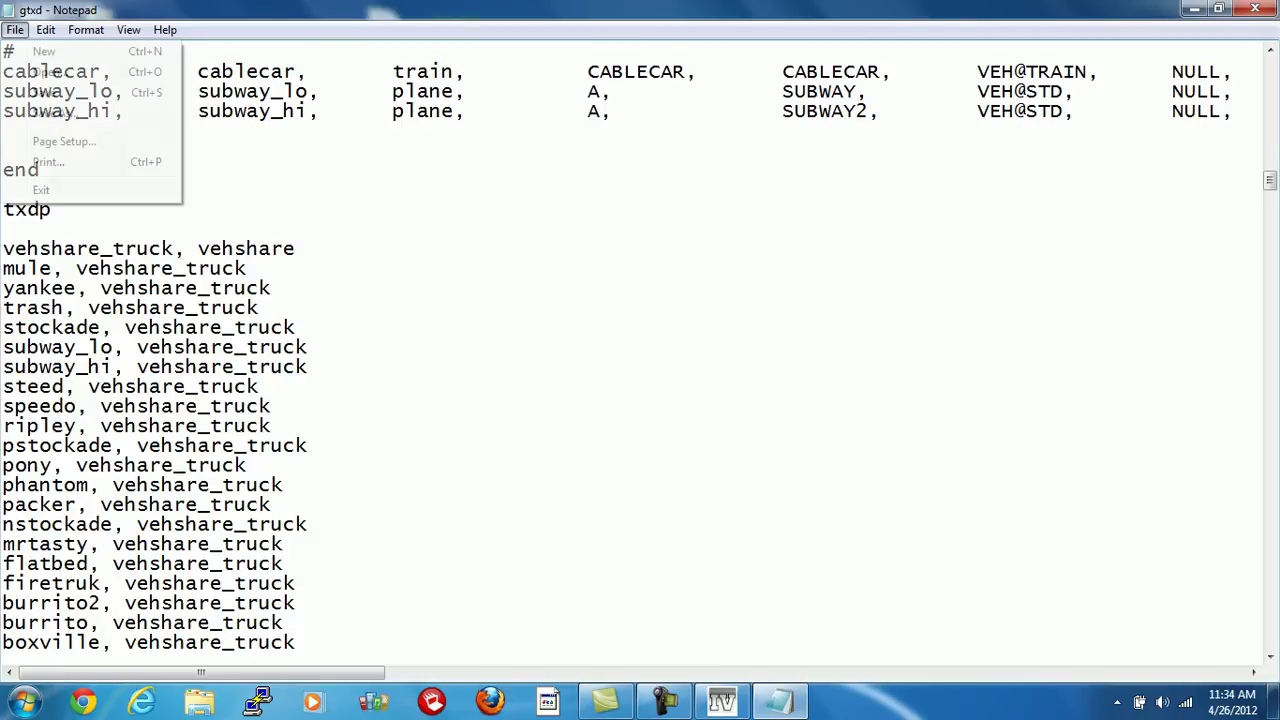
pyautogui.click(44, 92)
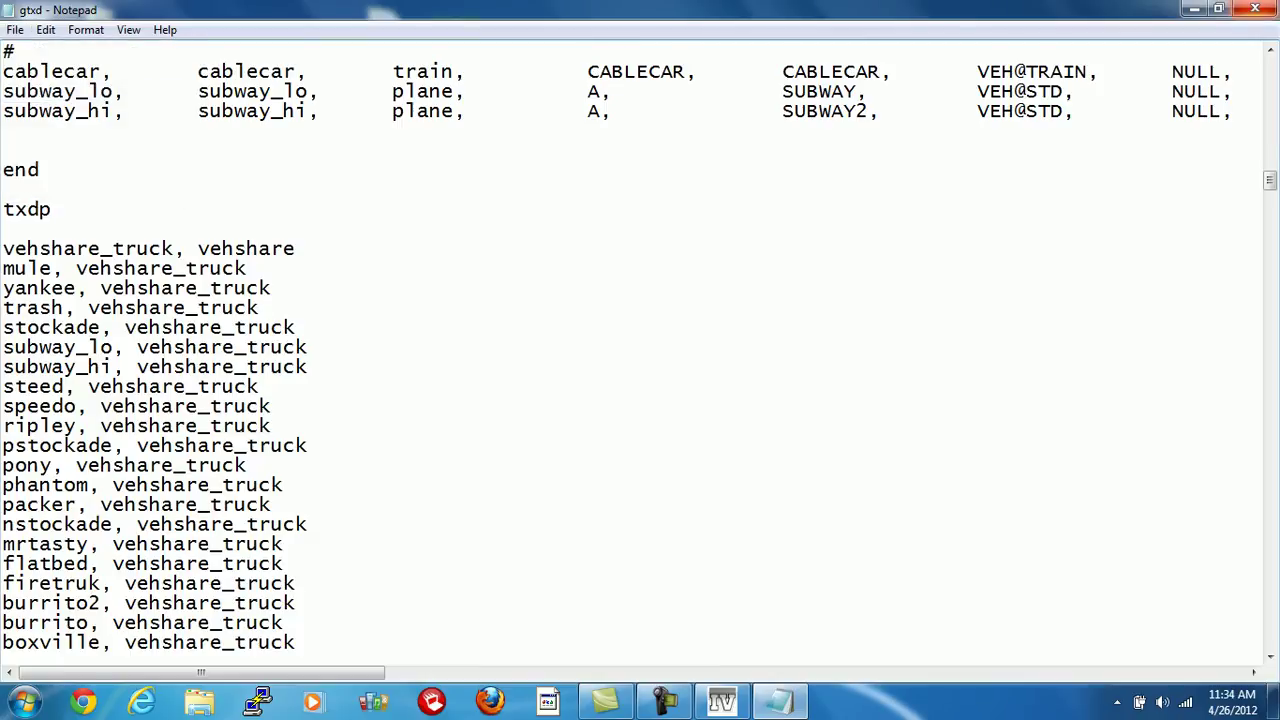
pyautogui.click(1255, 9)
pyautogui.click(722, 700)
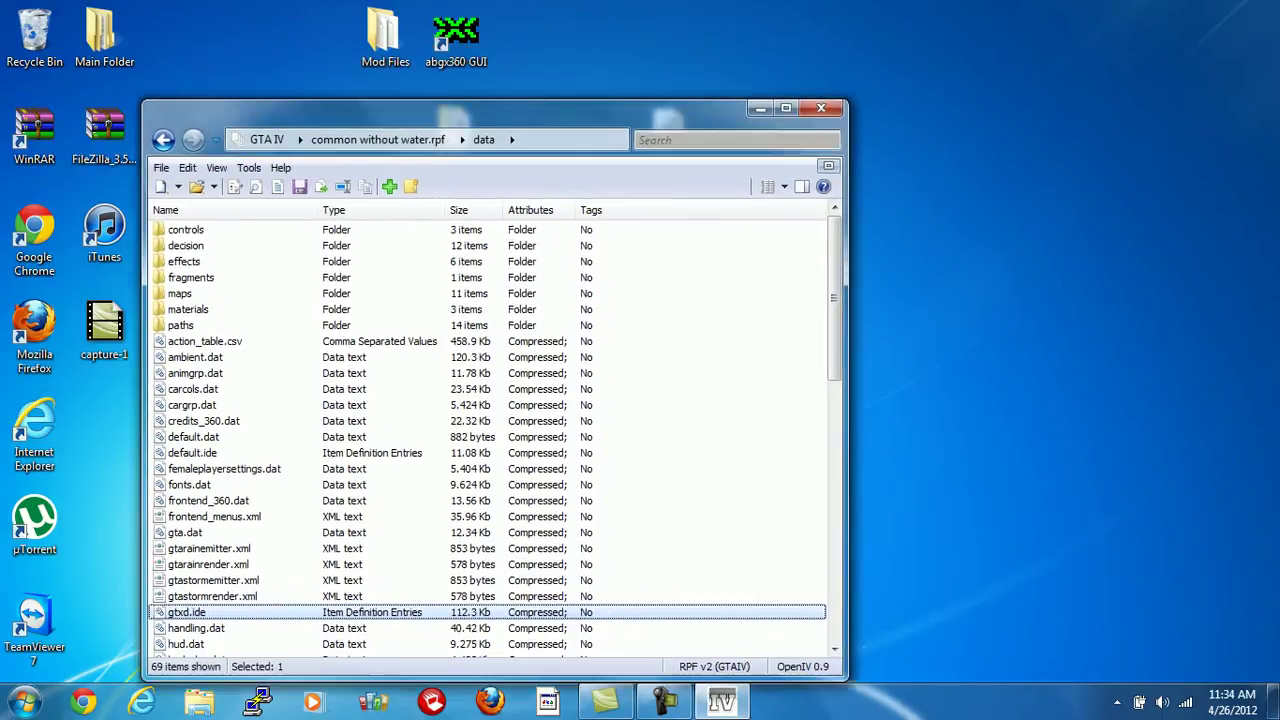
pyautogui.moveTo(186, 612); pyautogui.dragTo(947, 45)
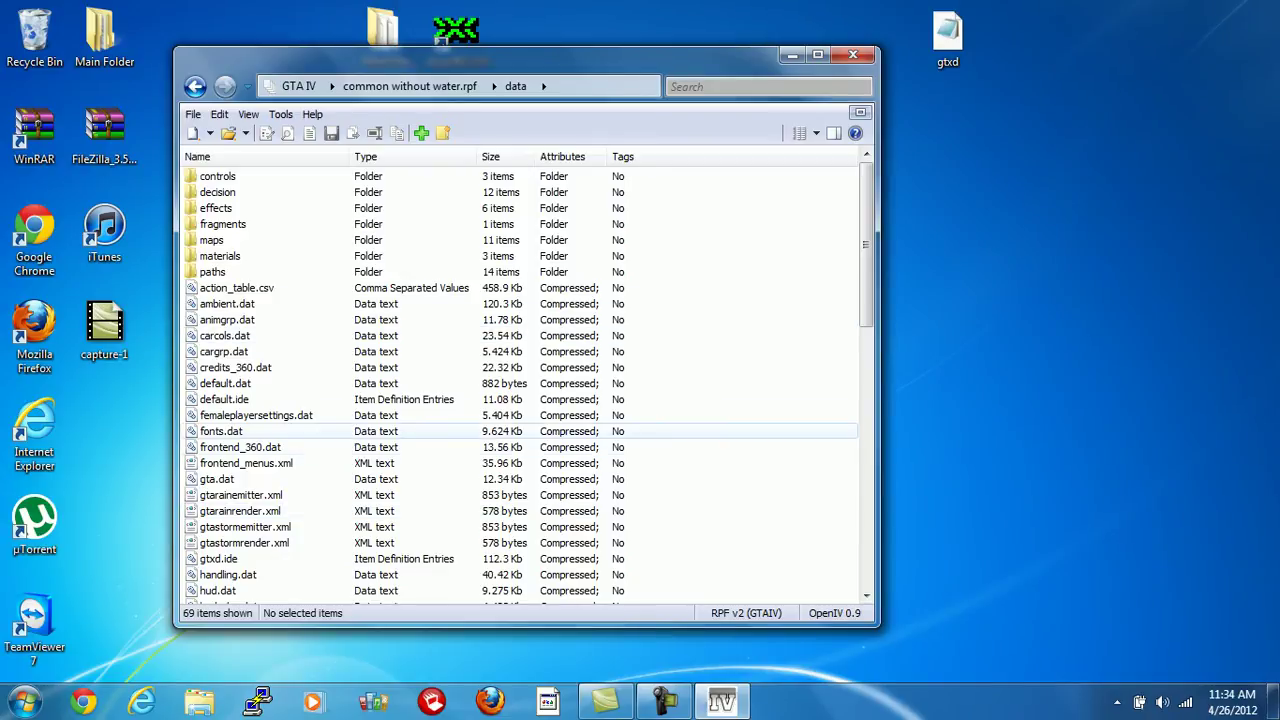
# - Extract materials.dat from the materials subfolder of the archive's data folder to the desktop
pyautogui.scroll(-6, 520, 500)
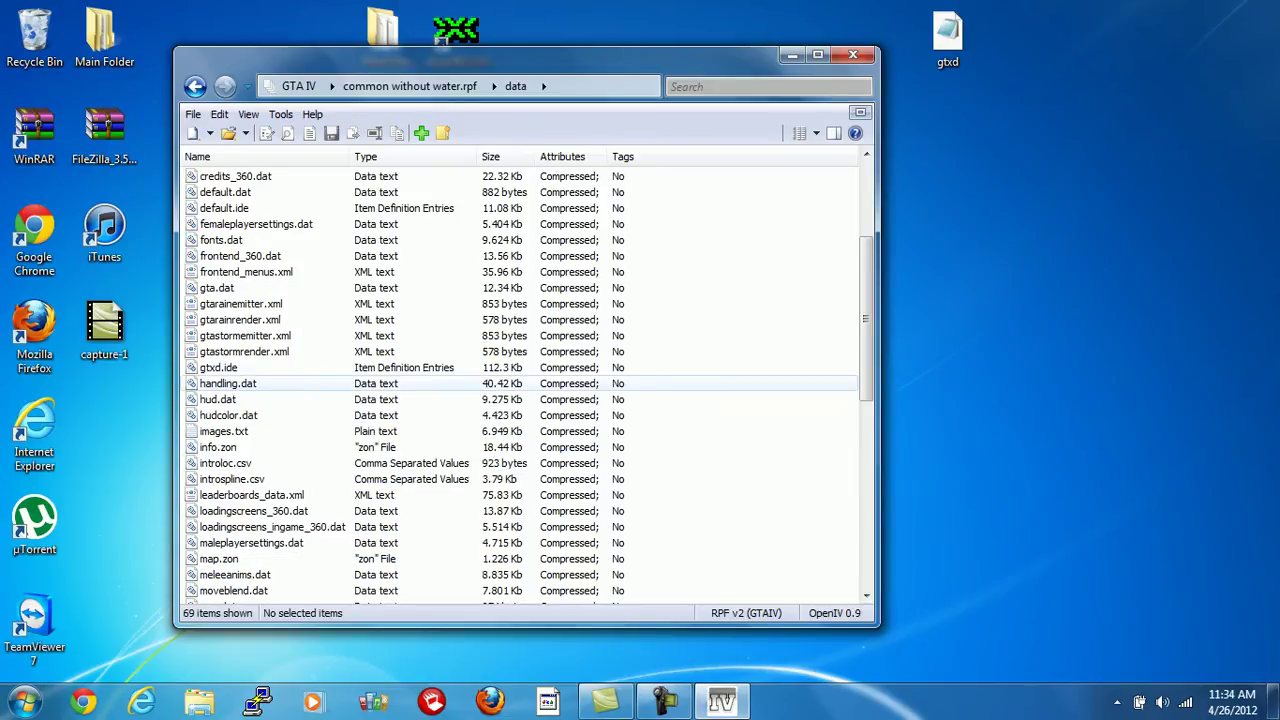
pyautogui.scroll(-8, 520, 400)
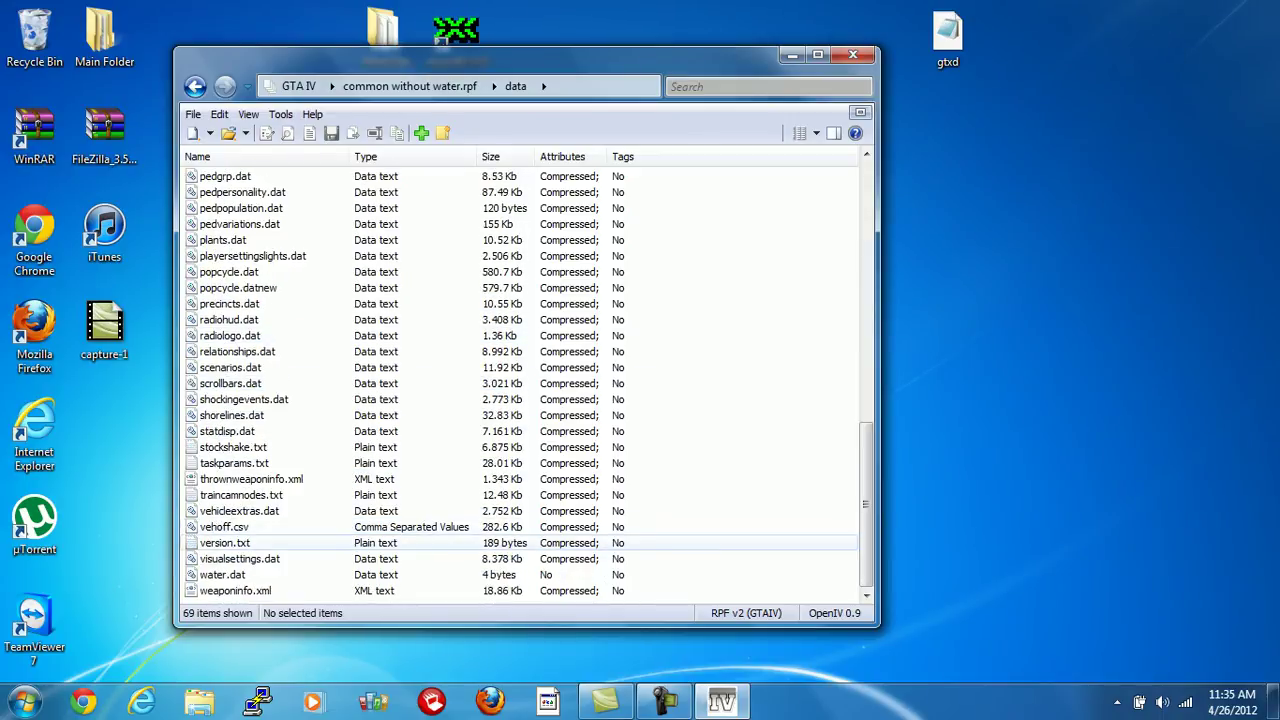
pyautogui.scroll(14, 520, 400)
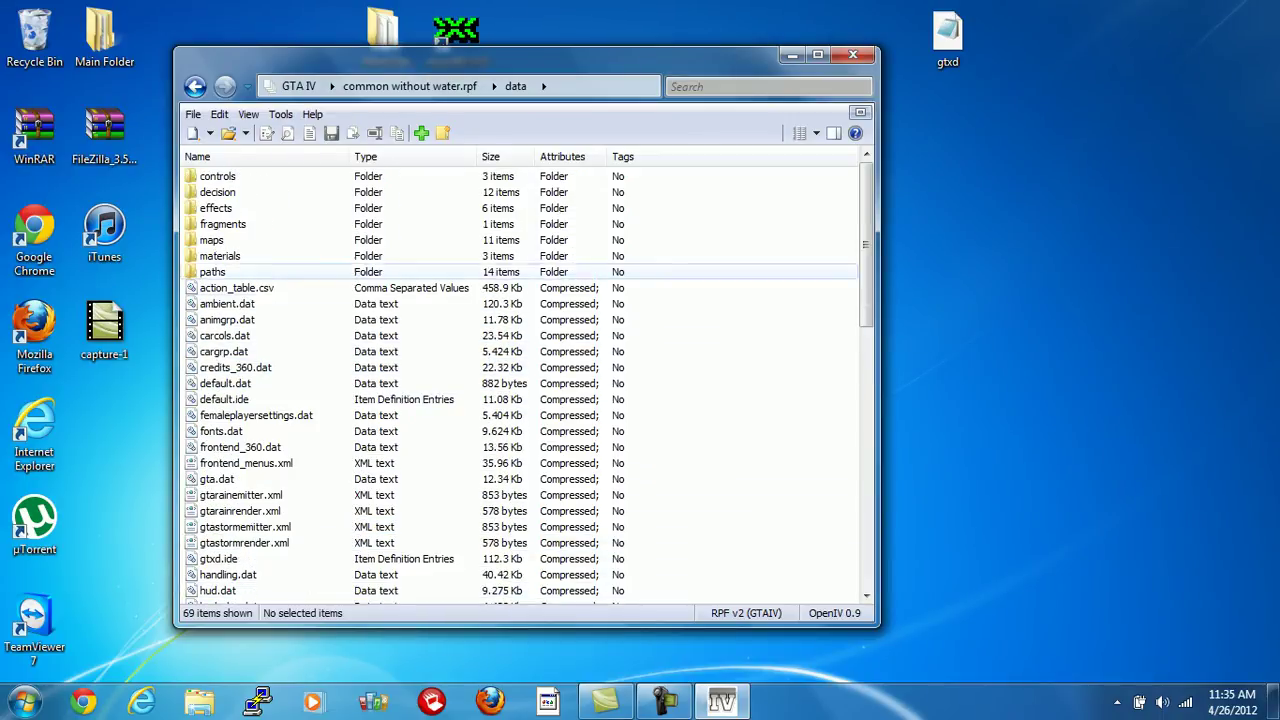
pyautogui.doubleClick(220, 256)
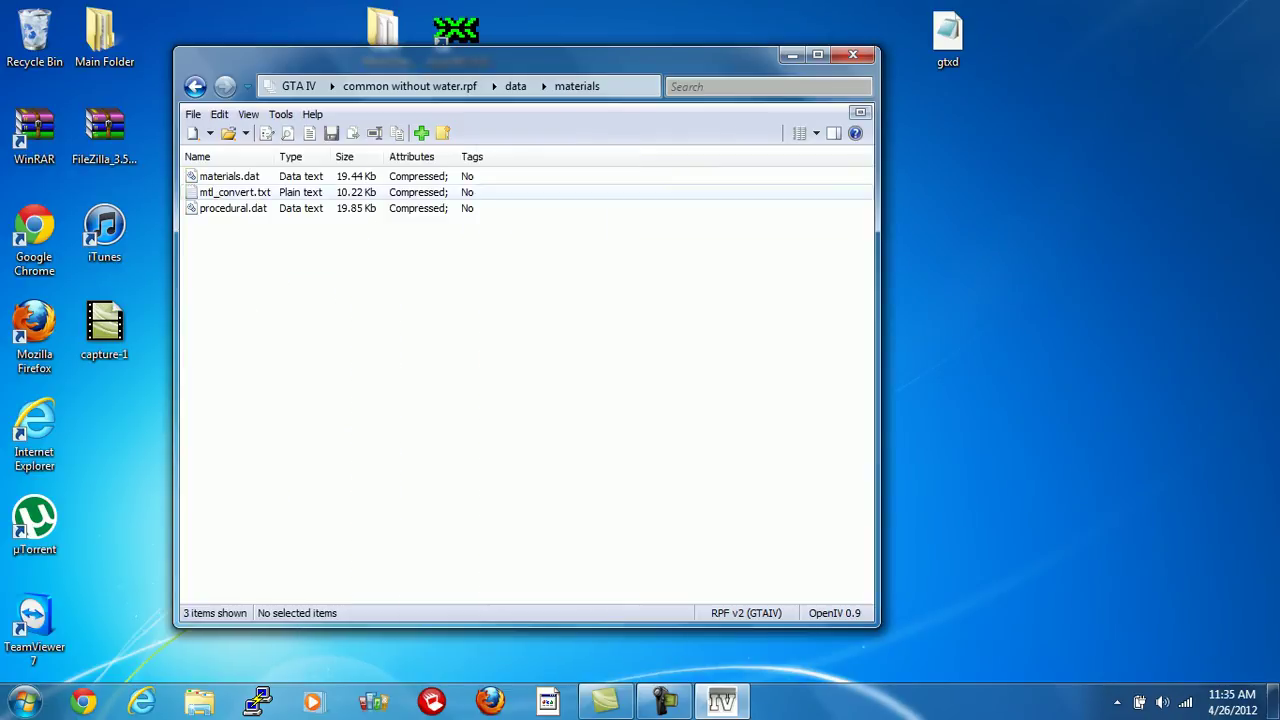
pyautogui.click(235, 192)
pyautogui.click(229, 176)
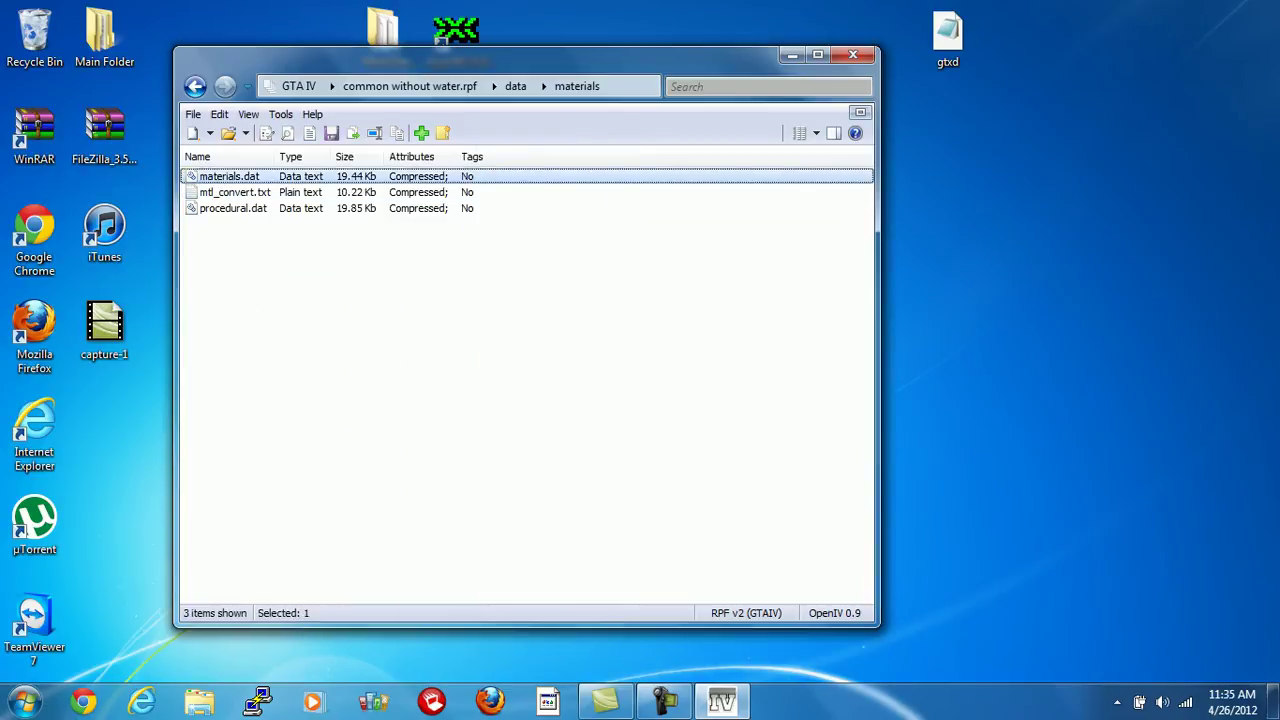
pyautogui.moveTo(229, 176); pyautogui.dragTo(1018, 230)
# - Open the extracted materials.dat in Notepad, chosen from the installed programs, and maximize its window
pyautogui.doubleClick(1018, 230)
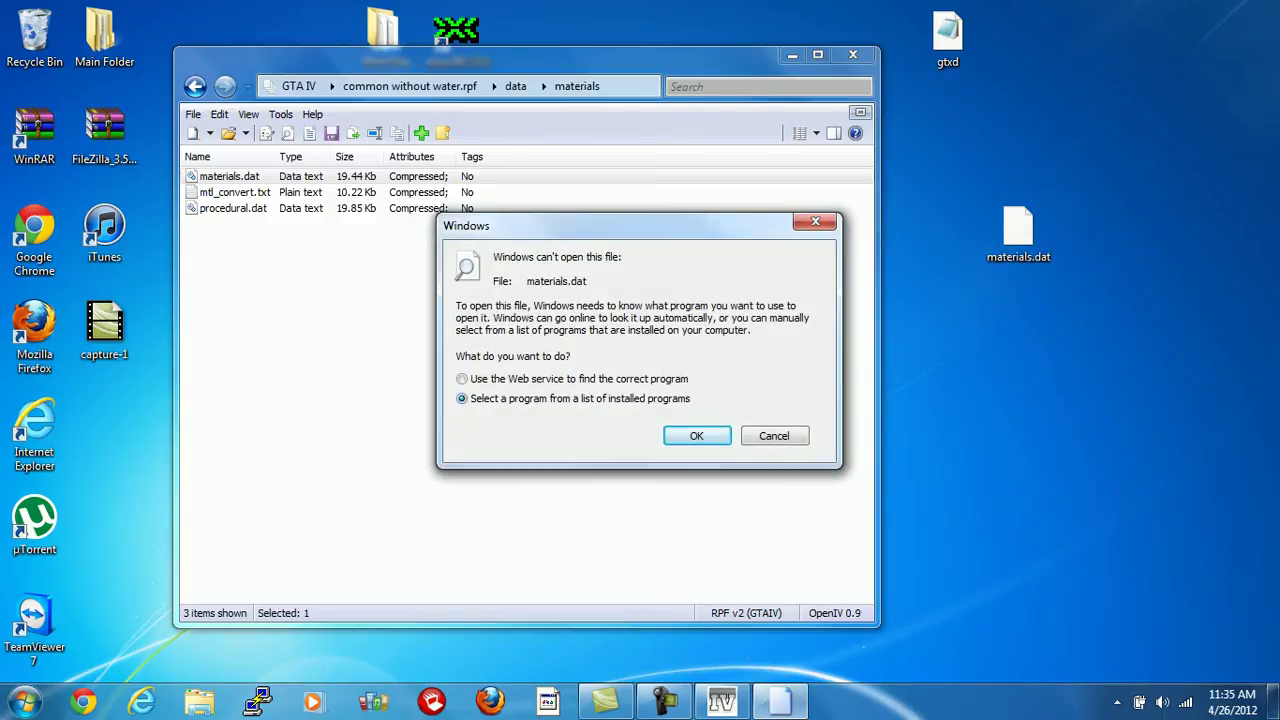
pyautogui.press('Return')
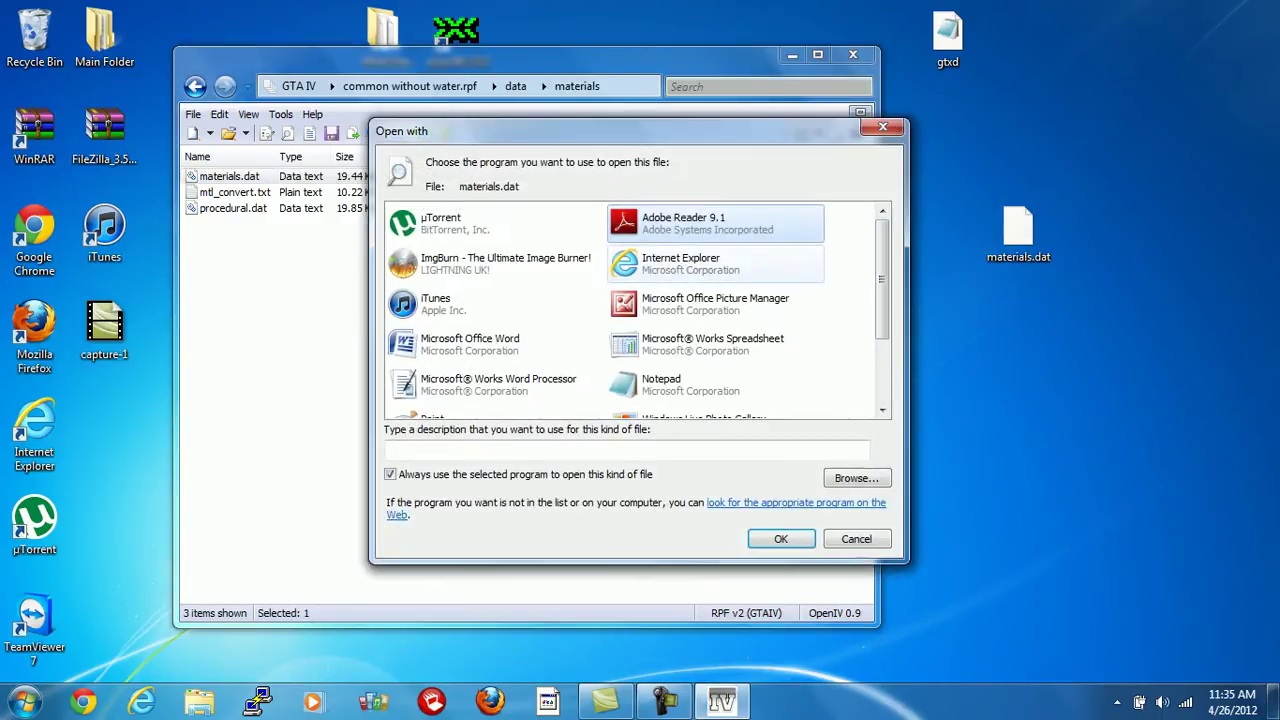
pyautogui.click(661, 384)
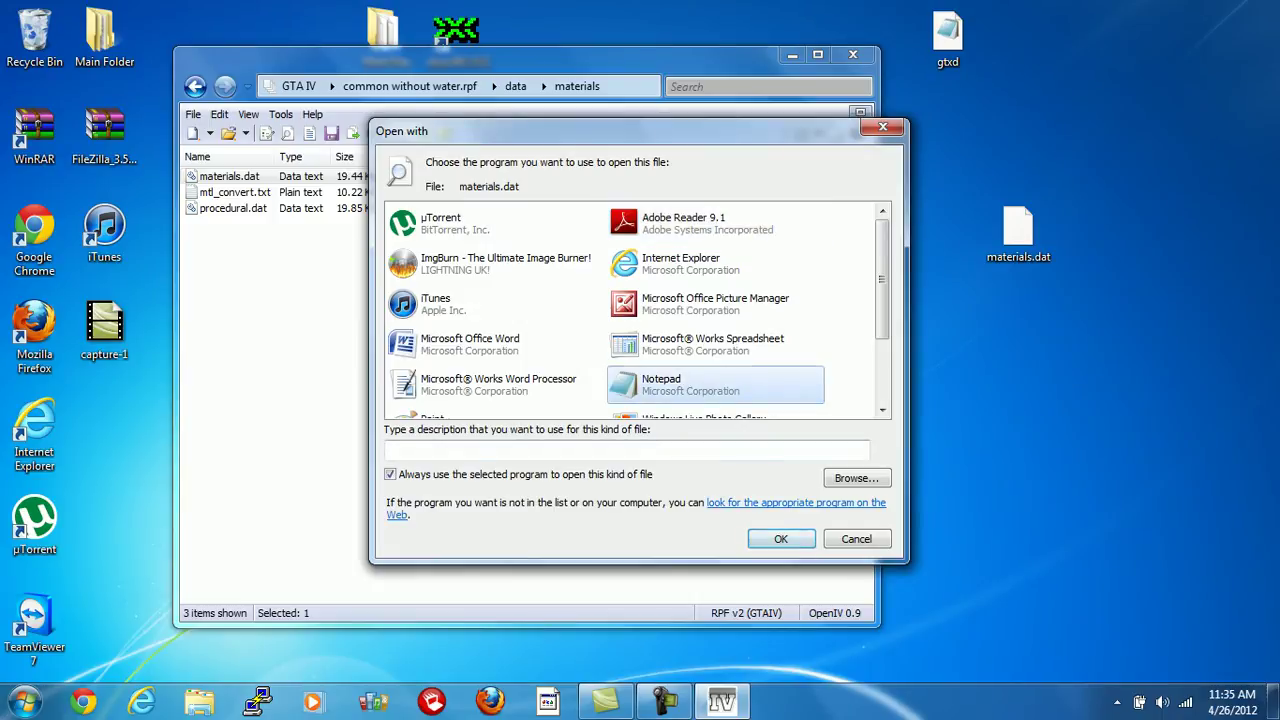
pyautogui.press('Return')
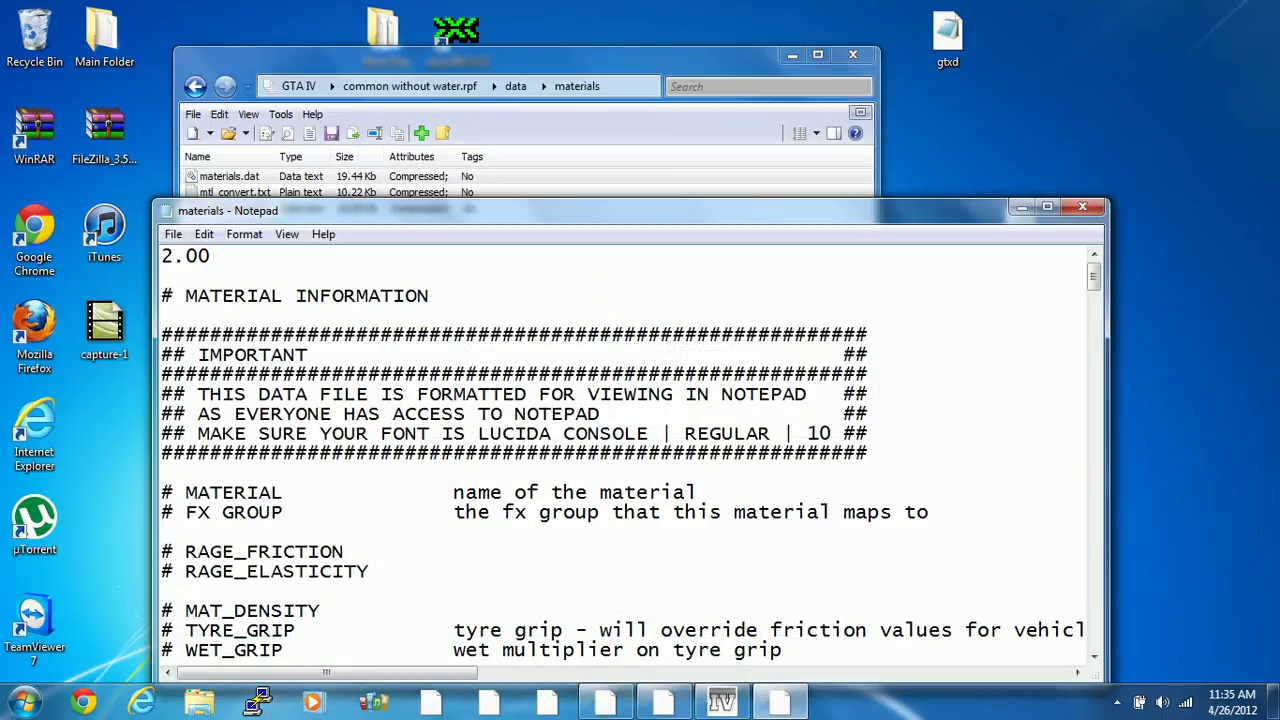
pyautogui.click(1047, 207)
# - Examine the SHOOT_THRU and IS_WET flag columns of the material rows from CONCRETE to HOLLOW_FIBREGLASS and the windscreens
pyautogui.moveTo(298, 672); pyautogui.dragTo(911, 672)
pyautogui.scroll(-9, 630, 350)
pyautogui.scroll(-6, 630, 350)
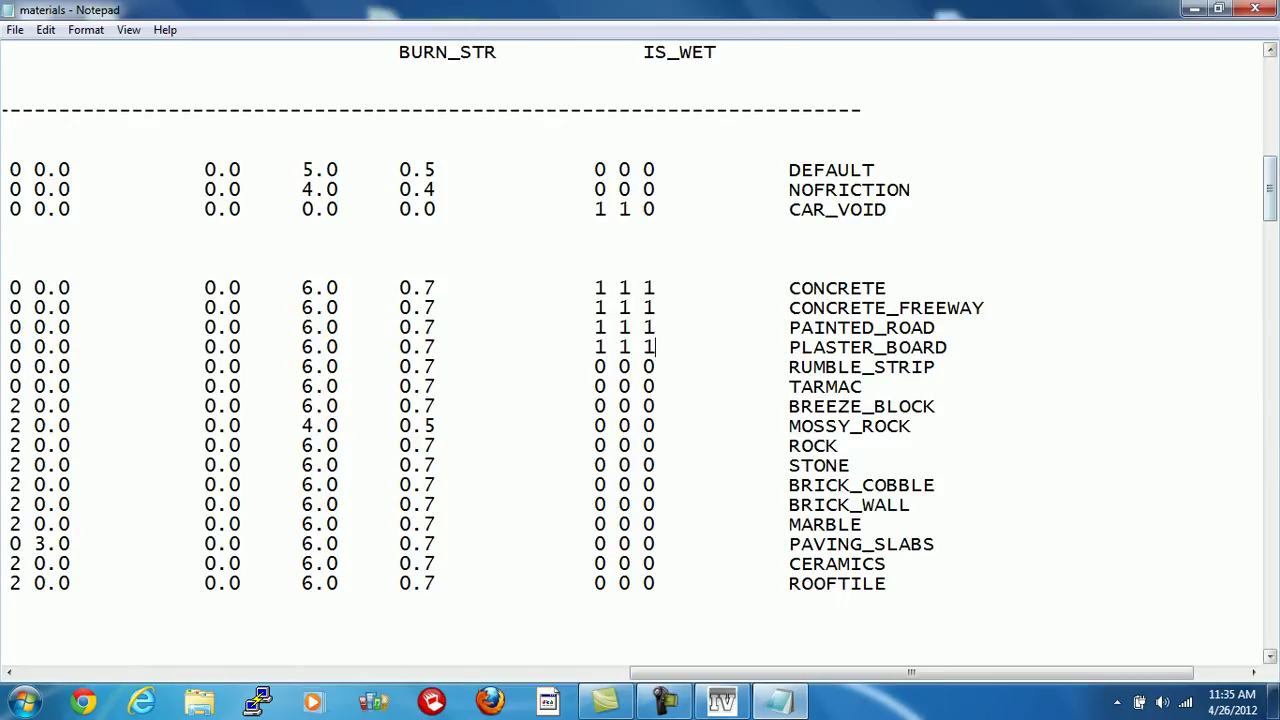
pyautogui.scroll(-15, 640, 350)
pyautogui.scroll(-9, 640, 350)
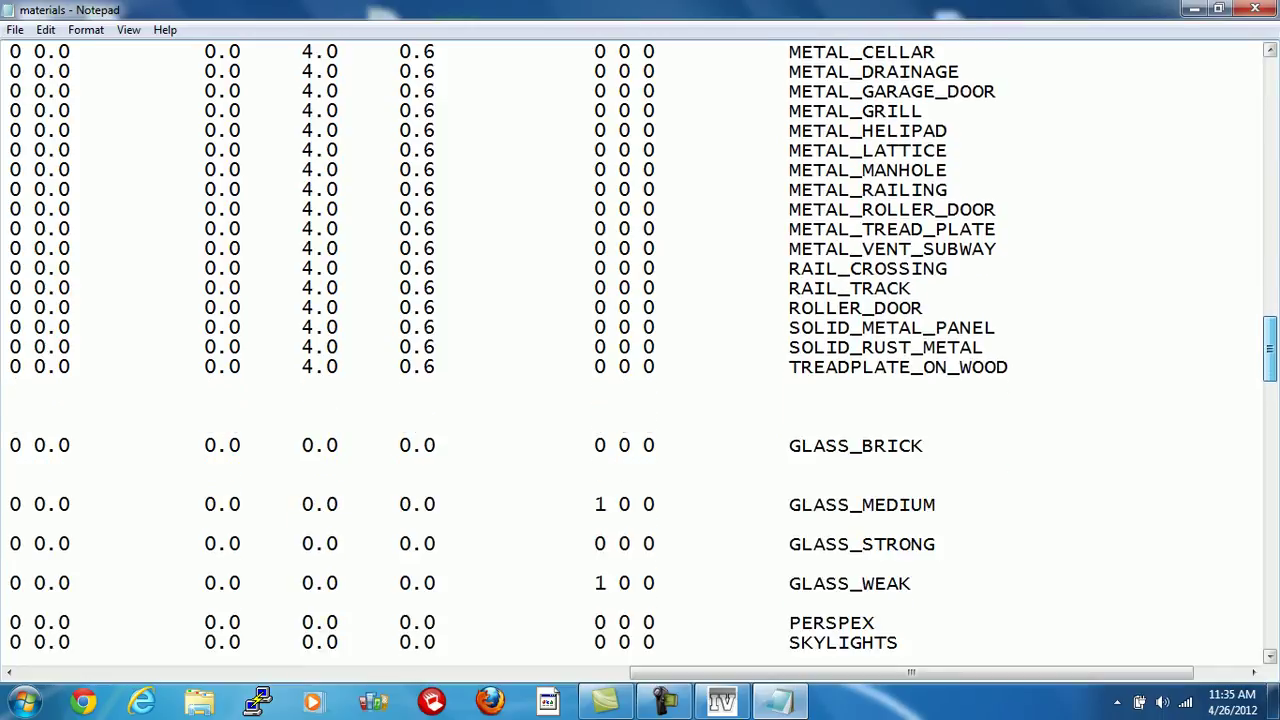
pyautogui.scroll(-9, 640, 350)
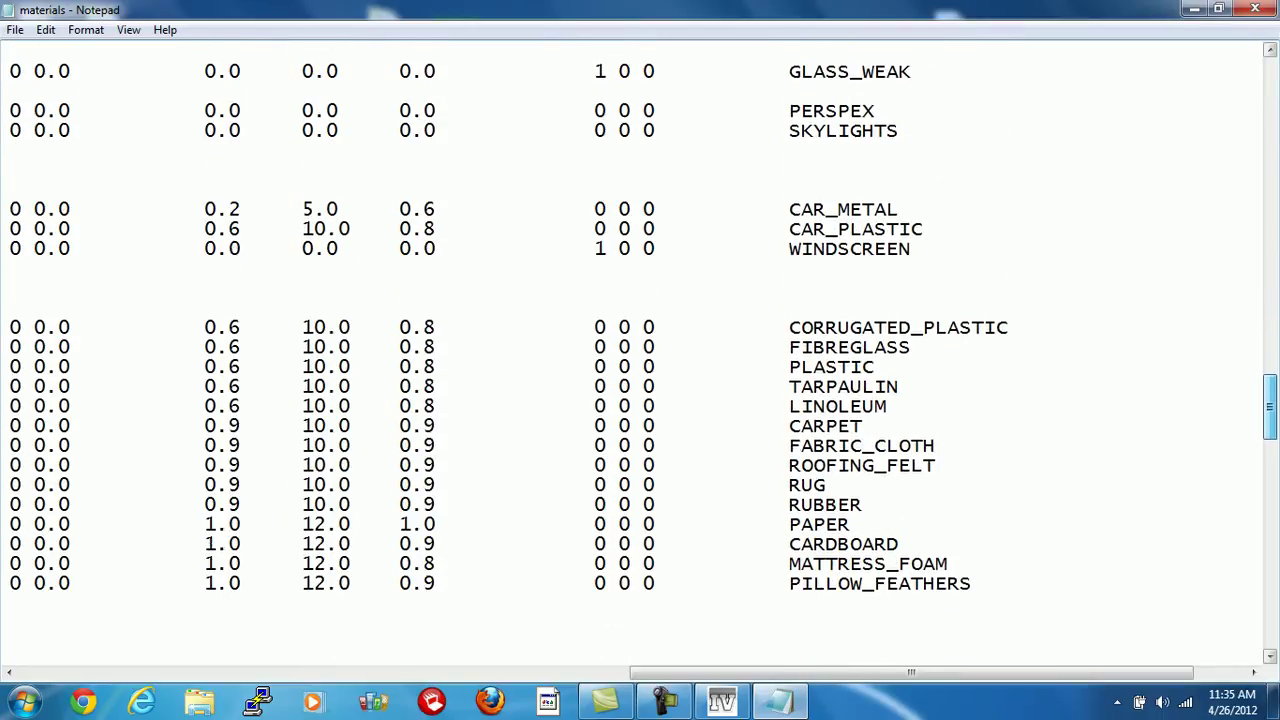
pyautogui.scroll(-6, 640, 350)
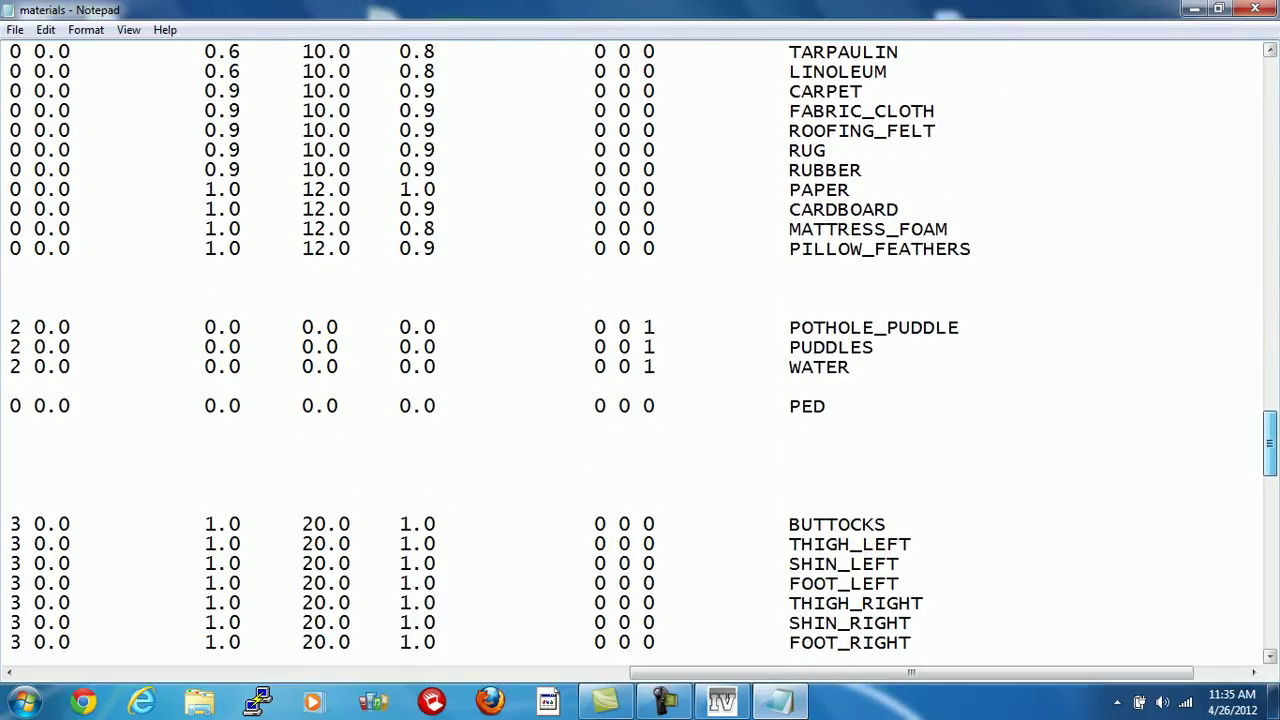
pyautogui.scroll(7, 640, 350)
pyautogui.scroll(-17, 640, 350)
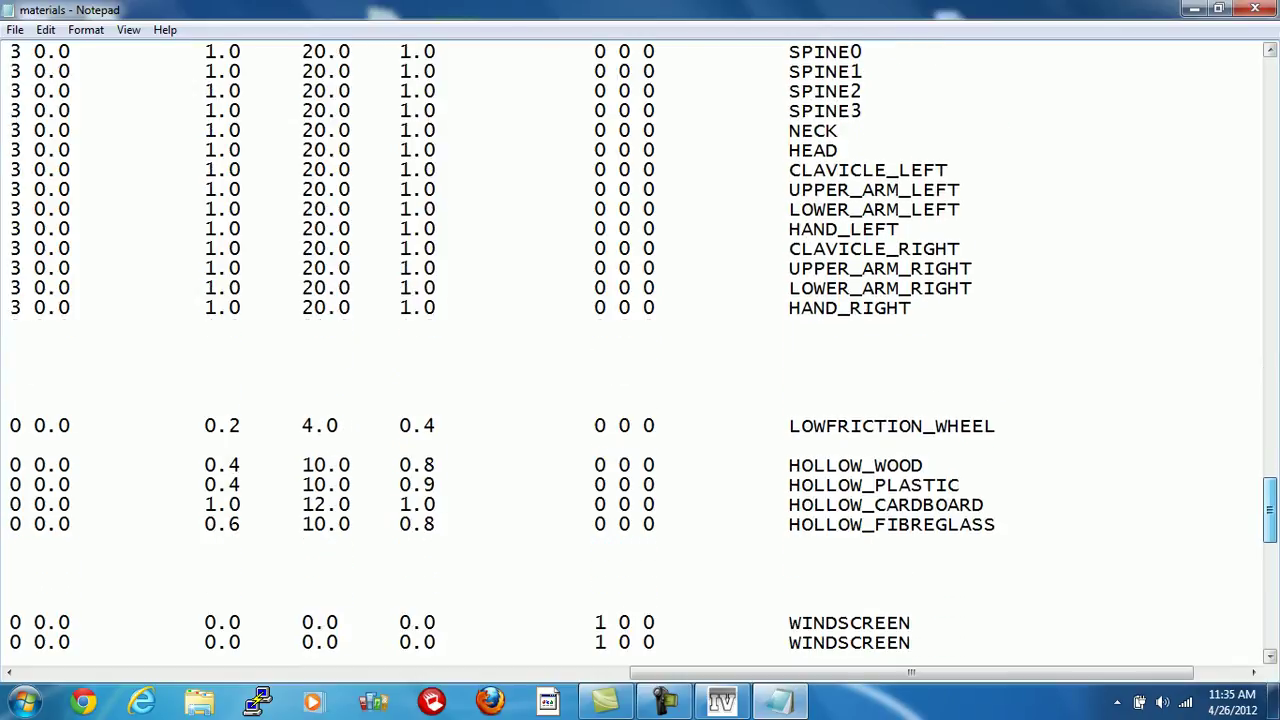
pyautogui.scroll(-1, 640, 350)
pyautogui.scroll(7, 640, 350)
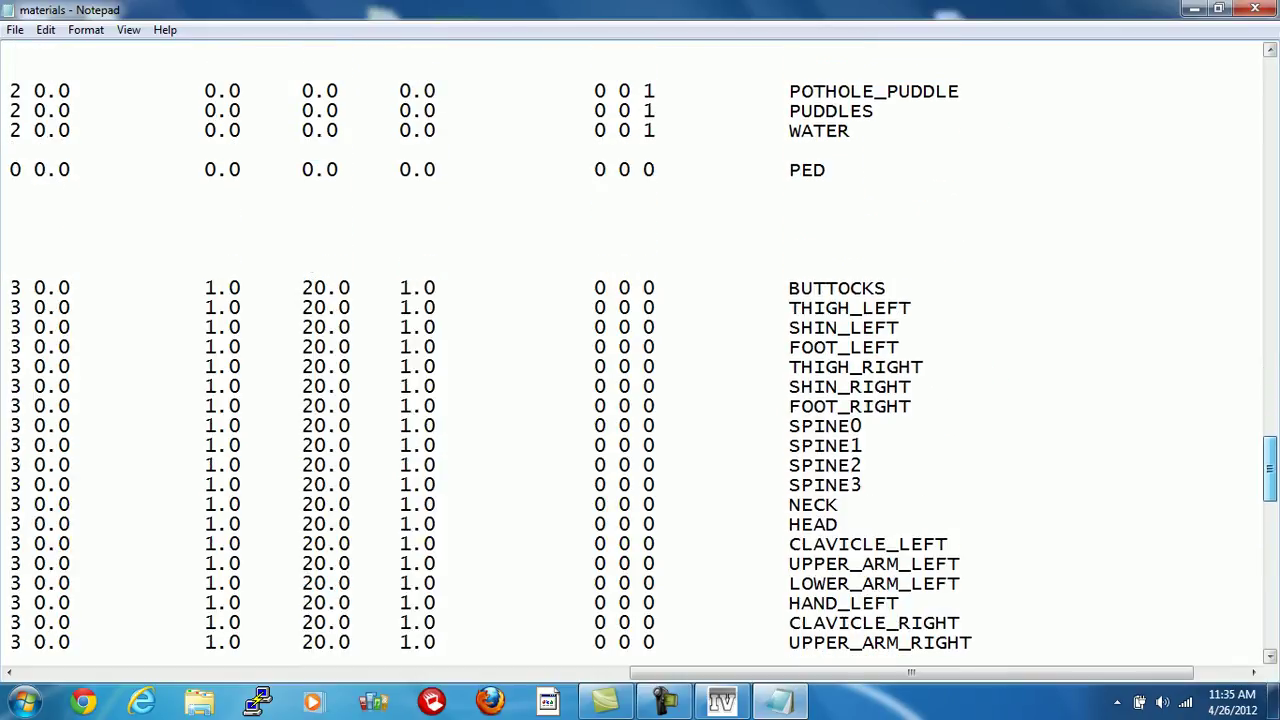
pyautogui.scroll(6, 640, 350)
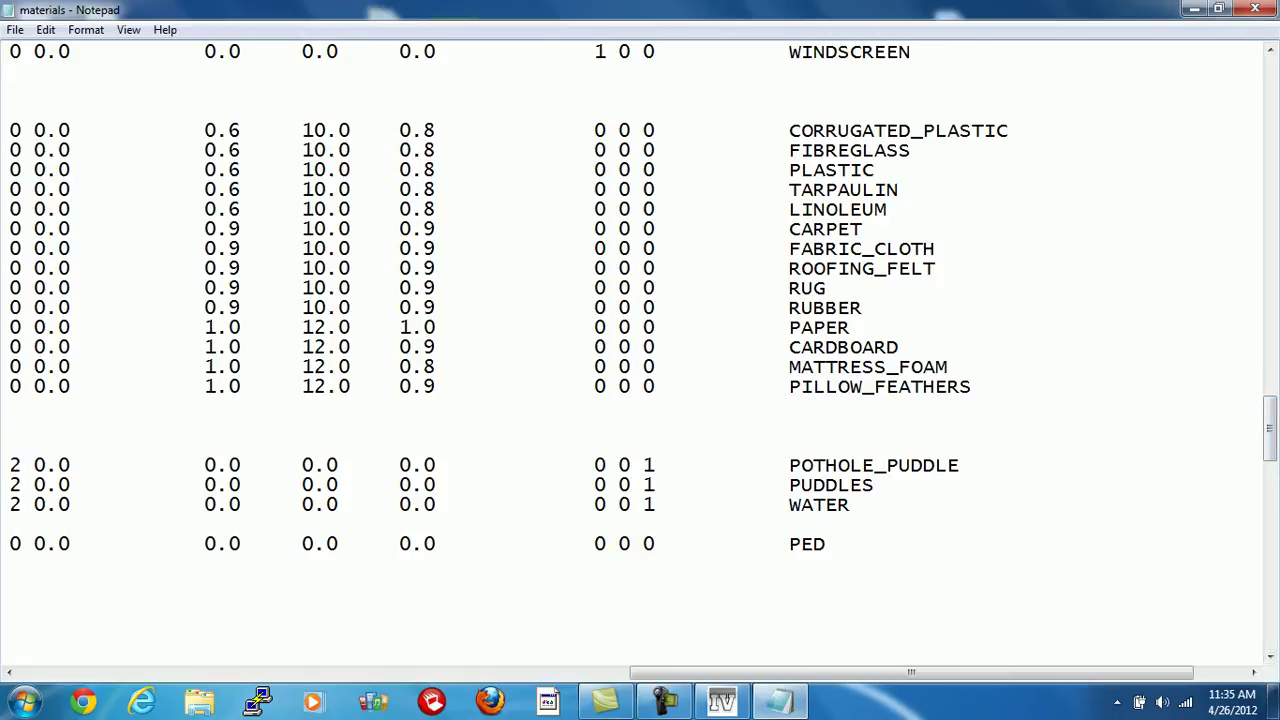
pyautogui.scroll(4, 640, 350)
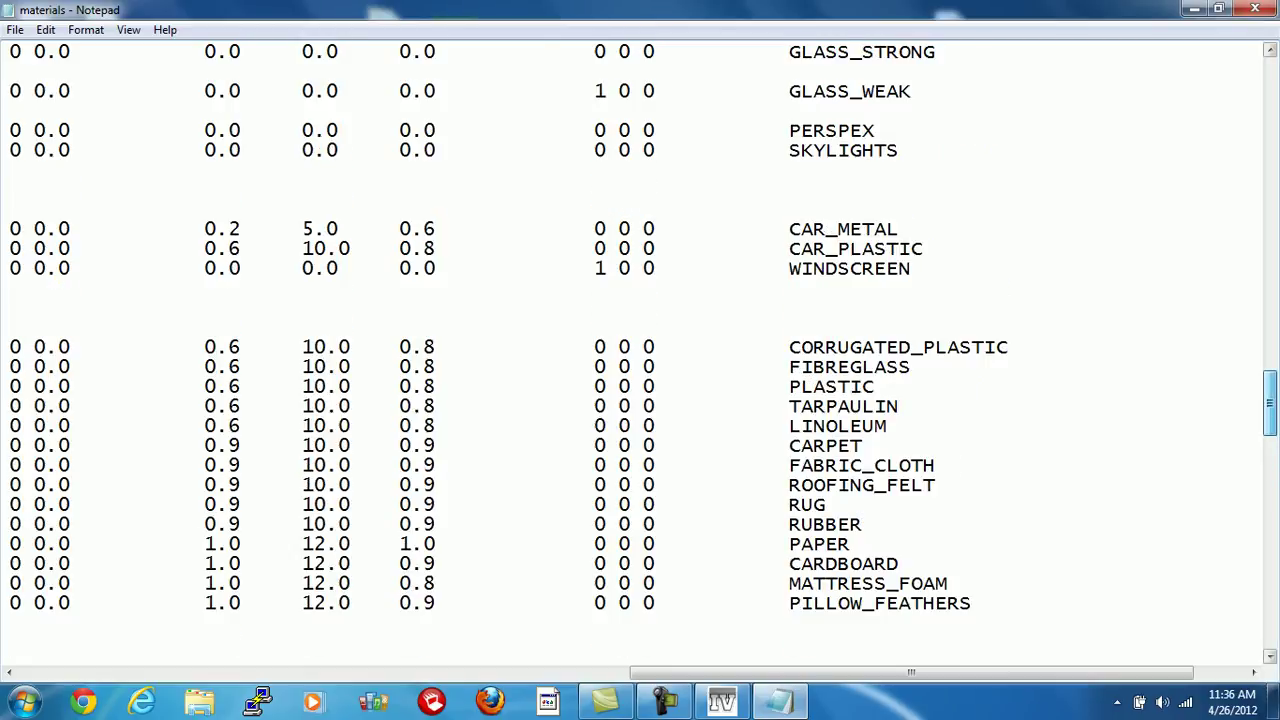
# - Compare the names, groups and flags of the plastic, fabric and water material rows with the column headings above the table
pyautogui.moveTo(594, 603); pyautogui.dragTo(5, 503)
pyautogui.scroll(-7, 663, 560)
pyautogui.click(663, 603)
pyautogui.moveTo(300, 672); pyautogui.dragTo(766, 672)
pyautogui.click(3, 209)
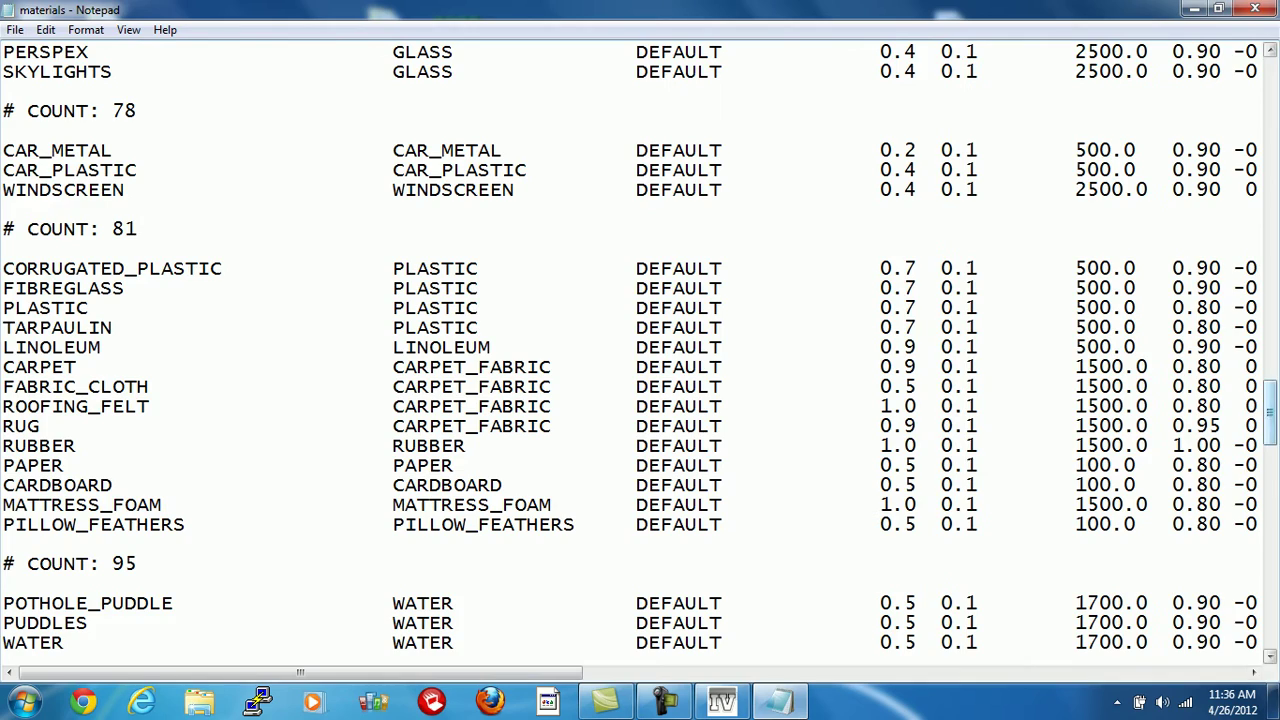
pyautogui.scroll(-5, 640, 350)
pyautogui.scroll(3, 640, 350)
pyautogui.moveTo(300, 672); pyautogui.dragTo(843, 672)
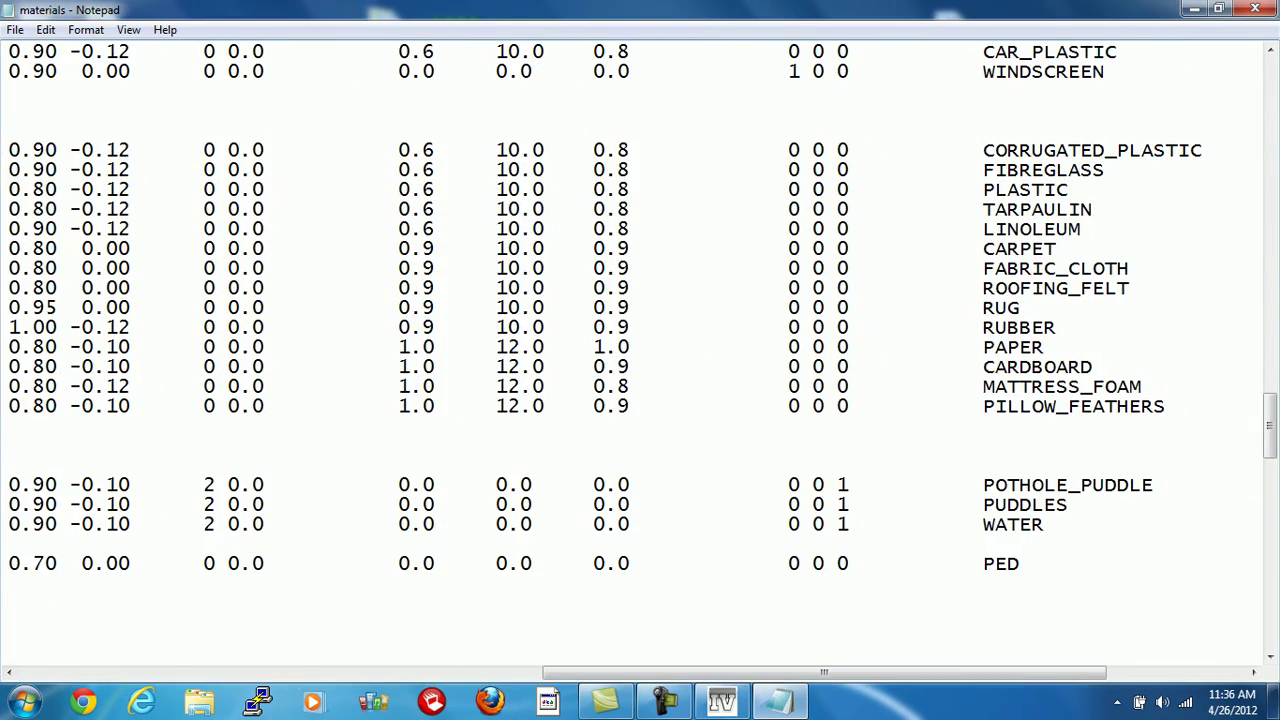
pyautogui.moveTo(1269, 425); pyautogui.dragTo(1269, 185)
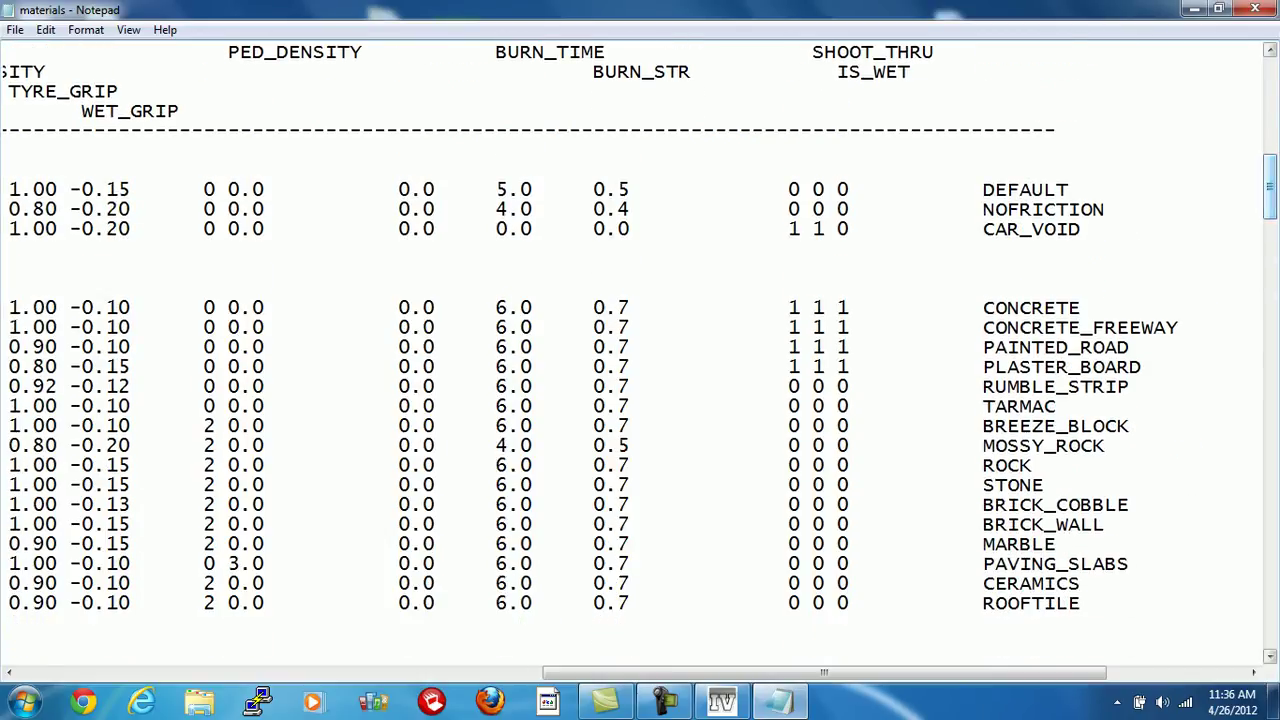
pyautogui.moveTo(1269, 187); pyautogui.dragTo(1269, 412)
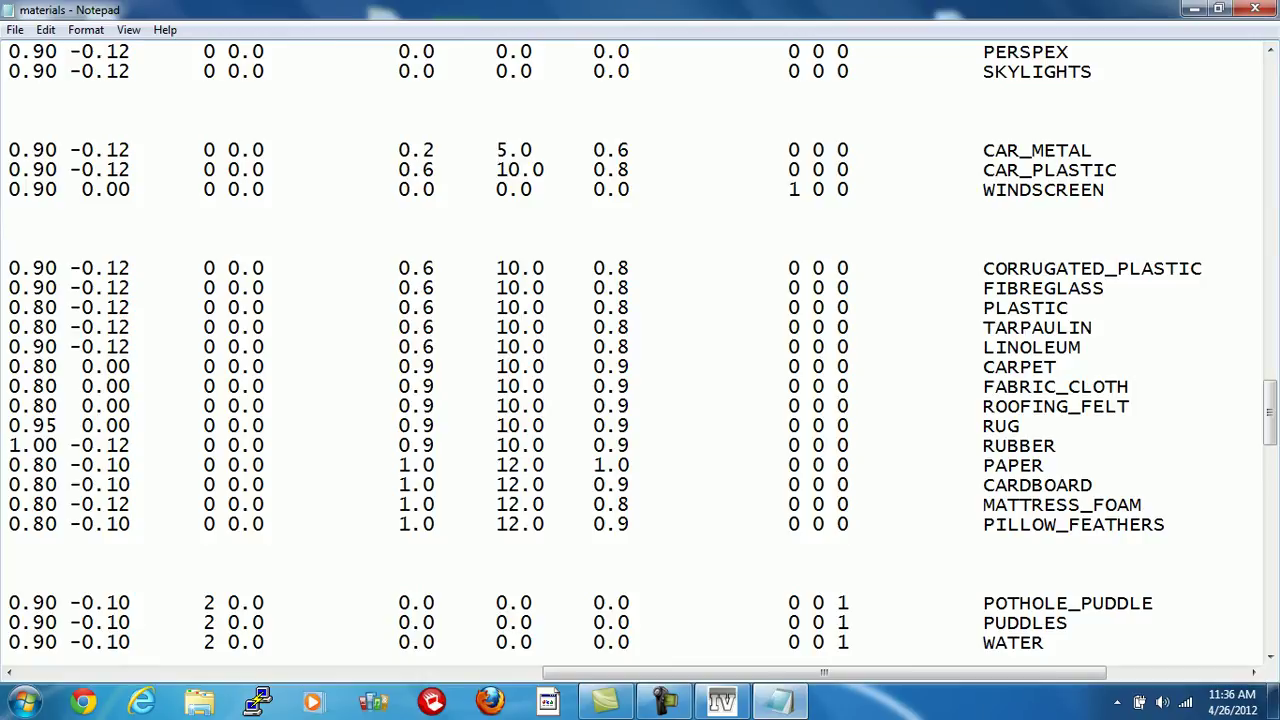
# - Save the materials file and close it
pyautogui.hotkey('alt', 'f')
pyautogui.press('Right')
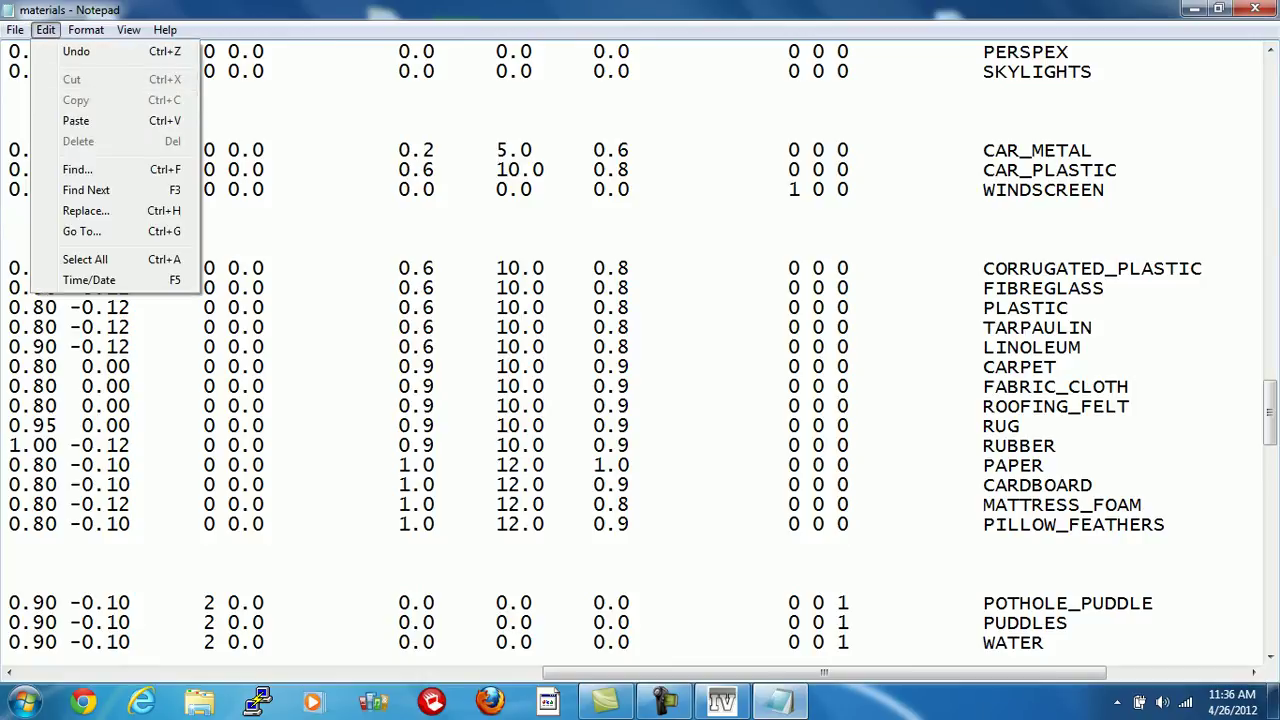
pyautogui.press('Left')
pyautogui.press('Down')
pyautogui.press('Down')
pyautogui.press('Return')
pyautogui.hotkey('alt', 'F4')
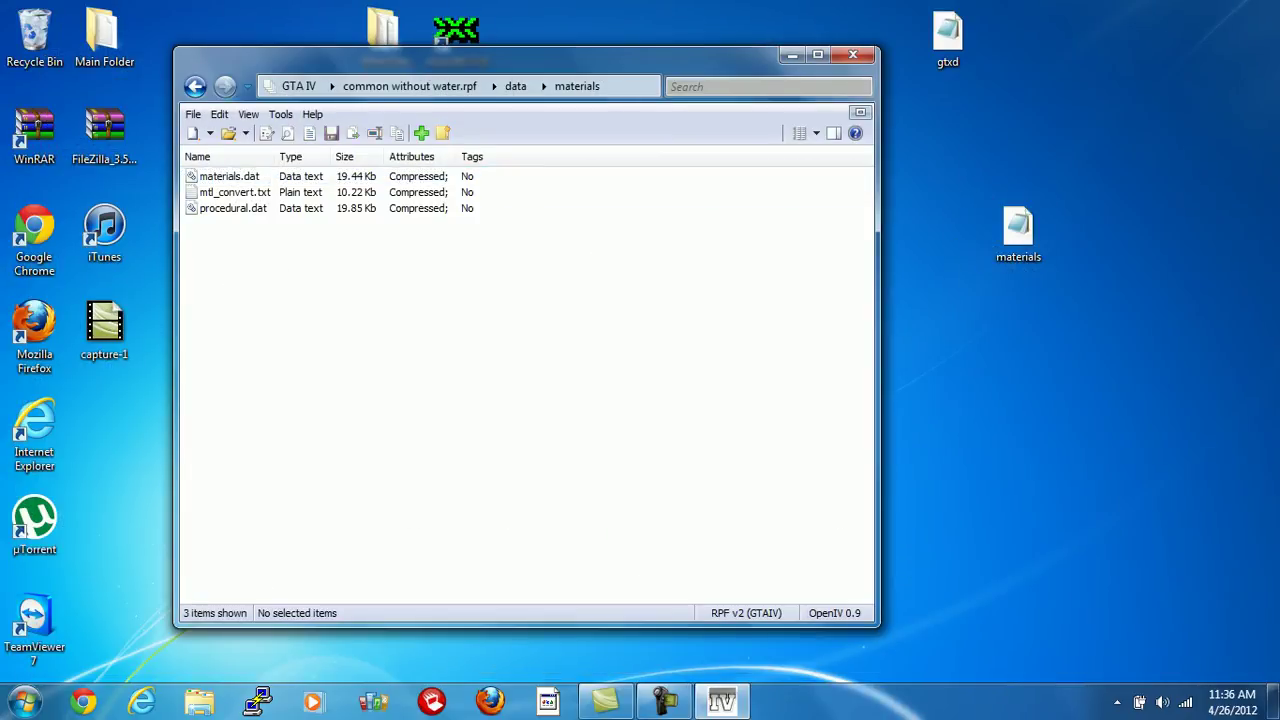
# - Close the common without water.rpf archive and exit OpenIV
pyautogui.click(193, 114)
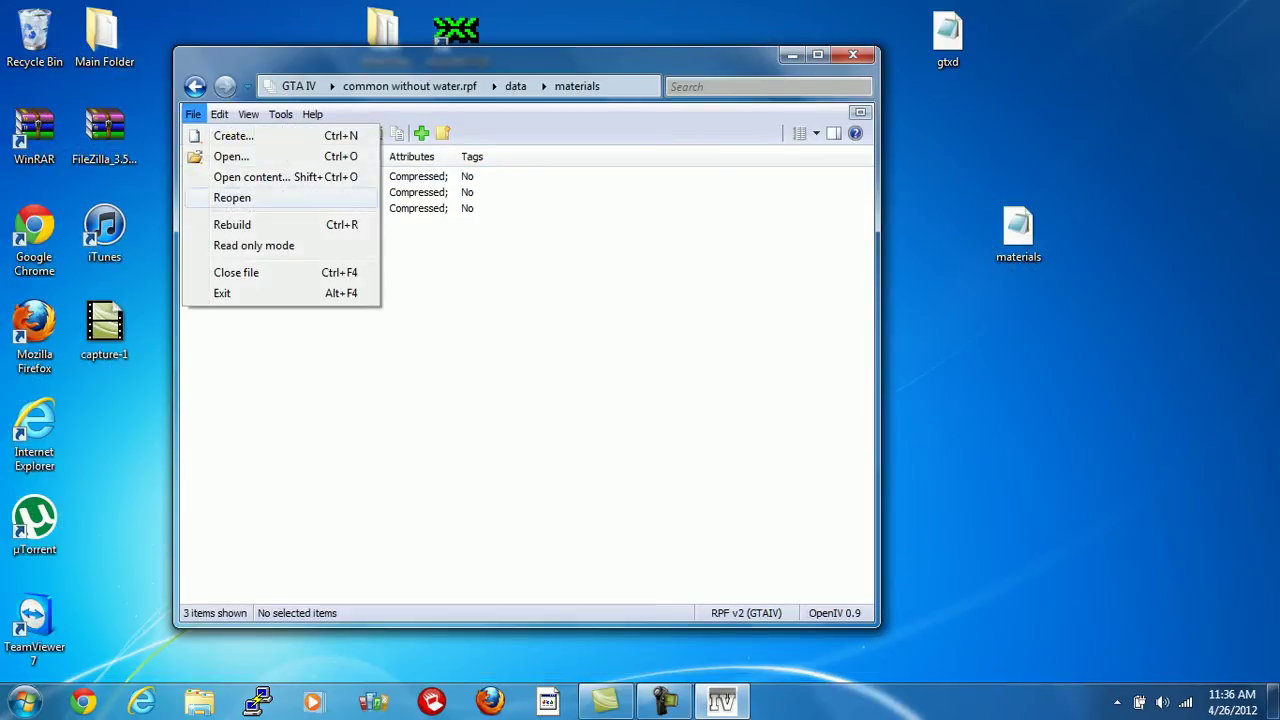
pyautogui.click(236, 272)
pyautogui.click(817, 54)
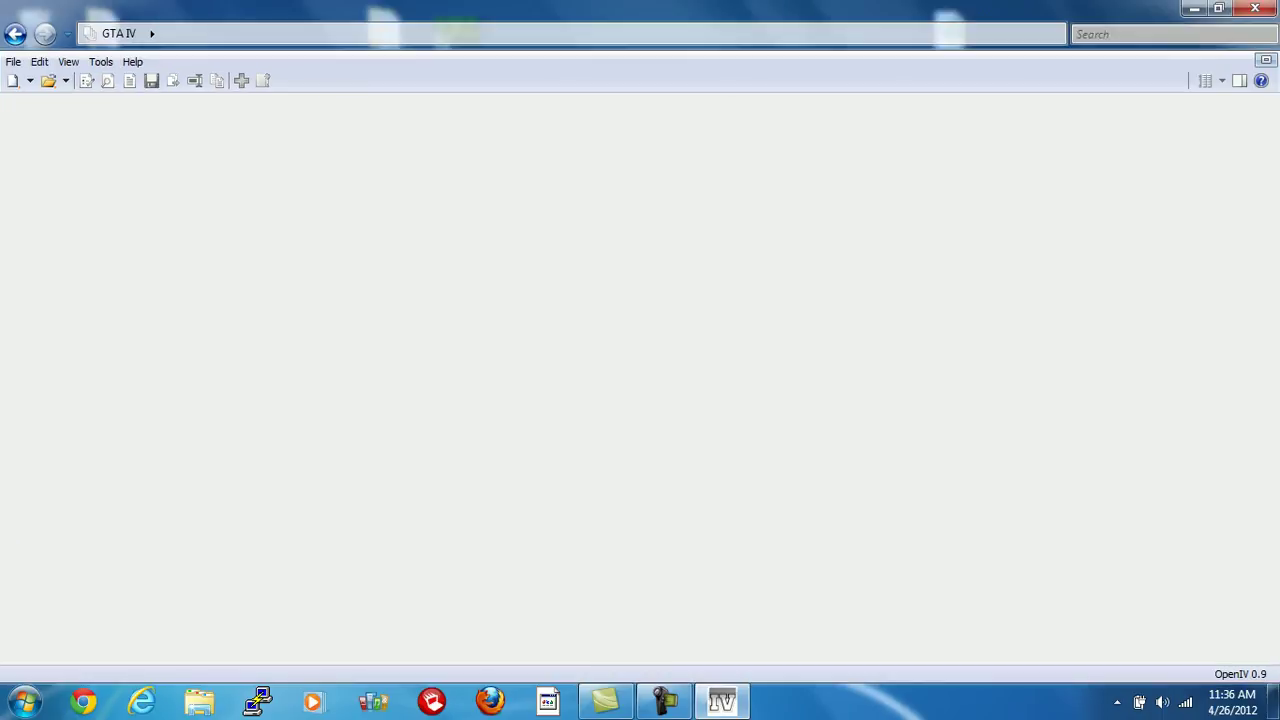
pyautogui.hotkey('alt', 'F4')
# - Move the gtxd and materials files from the desktop to the Recycle Bin
pyautogui.moveTo(1098, 318); pyautogui.dragTo(828, 2)
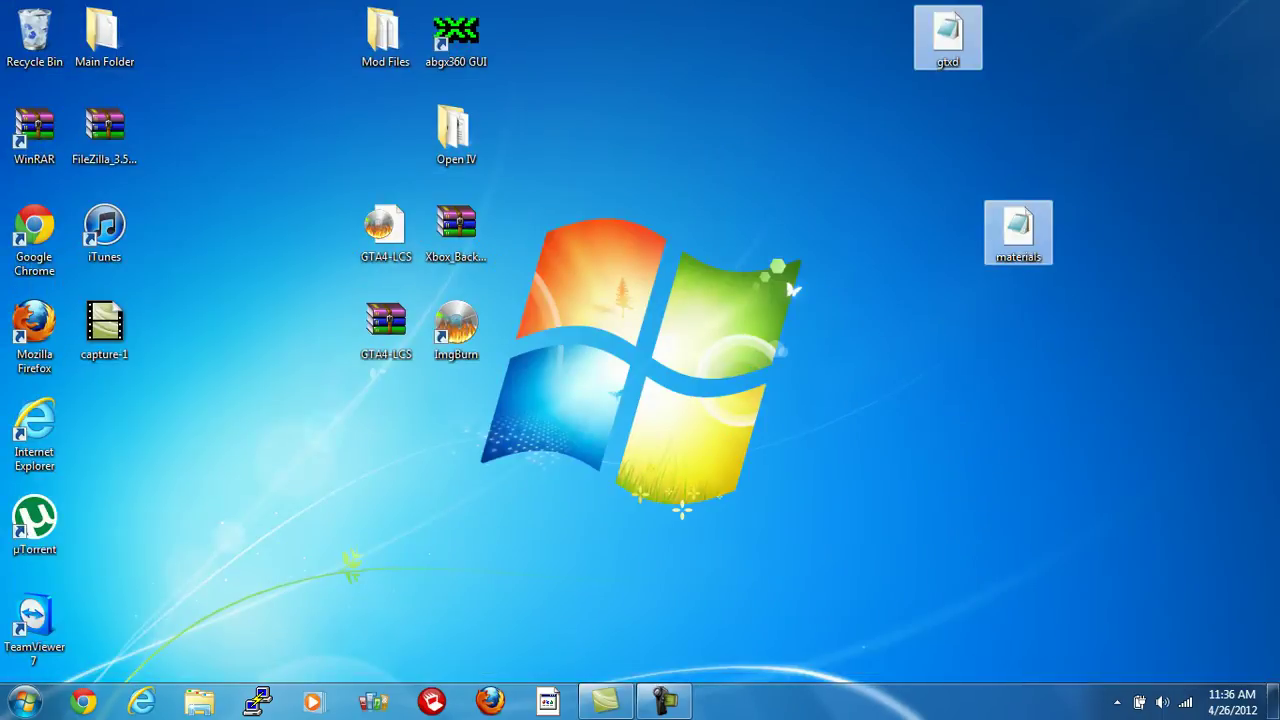
pyautogui.moveTo(30, 32); pyautogui.dragTo(30, 32)
# - Open the Xbox_Backup_Creator_v2.8.0.275.zip archive from the desktop
pyautogui.click(456, 235)
pyautogui.press('Return')
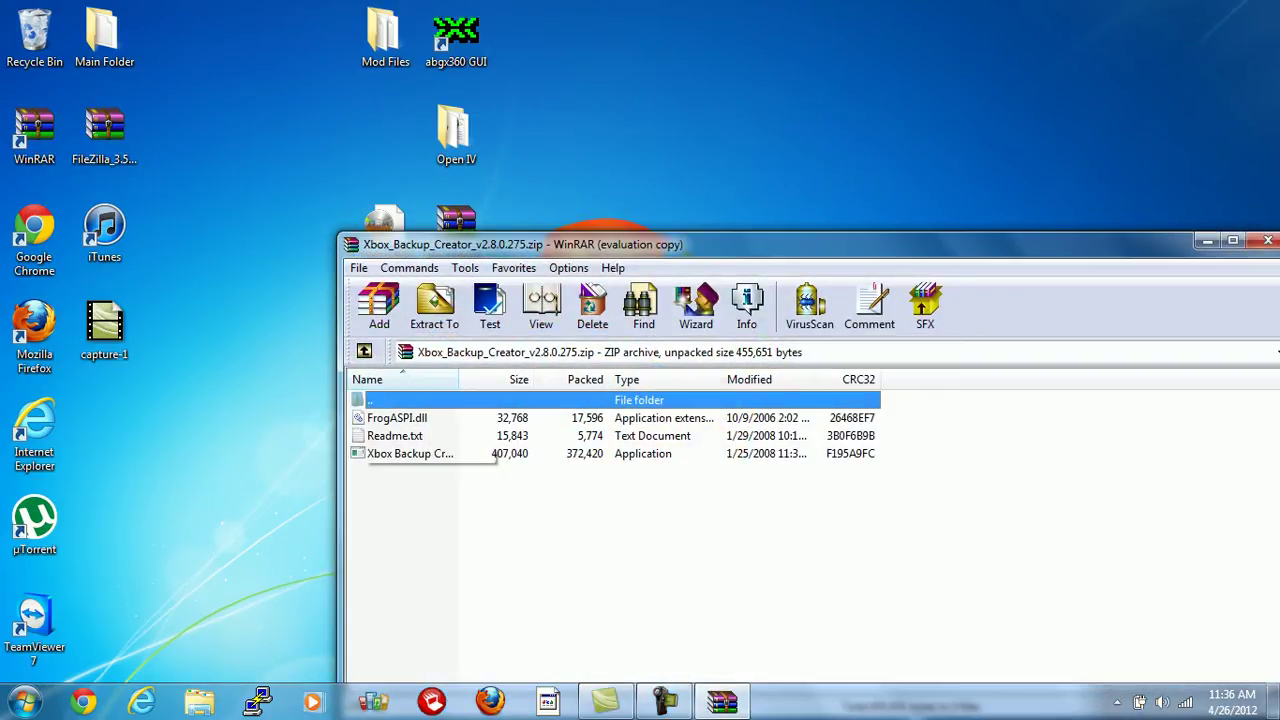
# - Launch Xbox Backup Creator from the archive, dismiss its startup error, and open the Image Browser
pyautogui.doubleClick(410, 453)
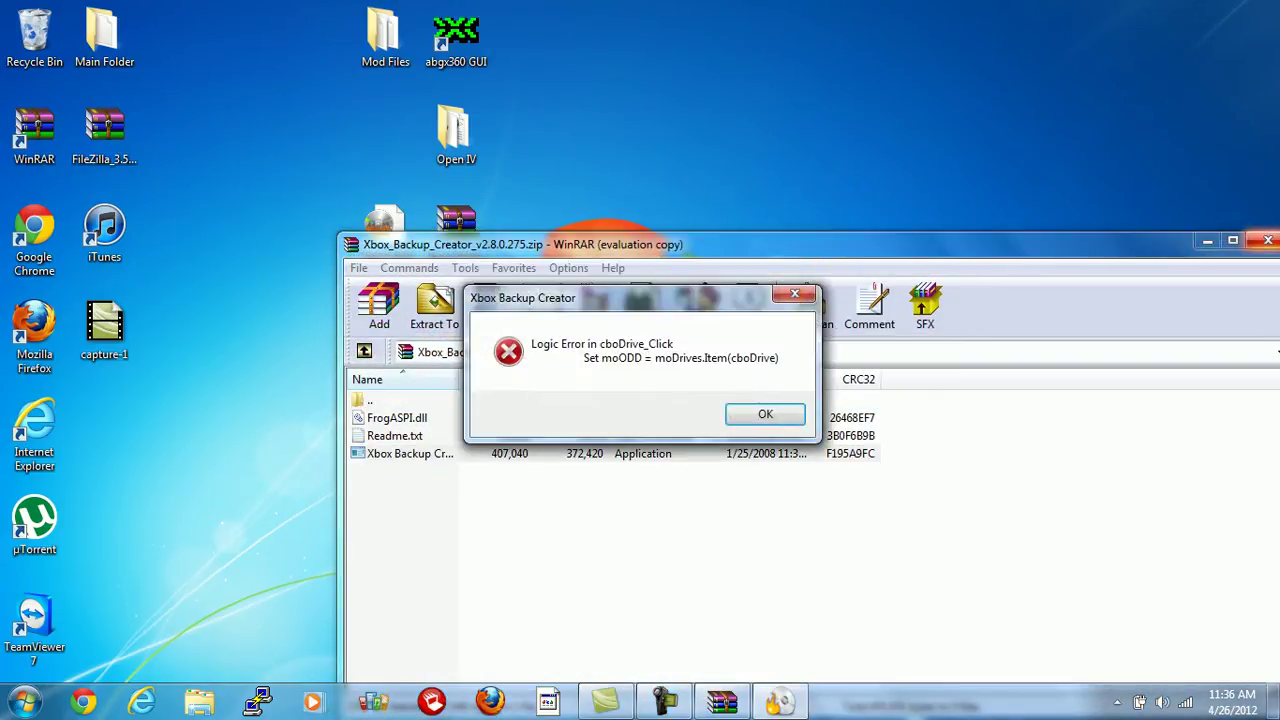
pyautogui.press('Return')
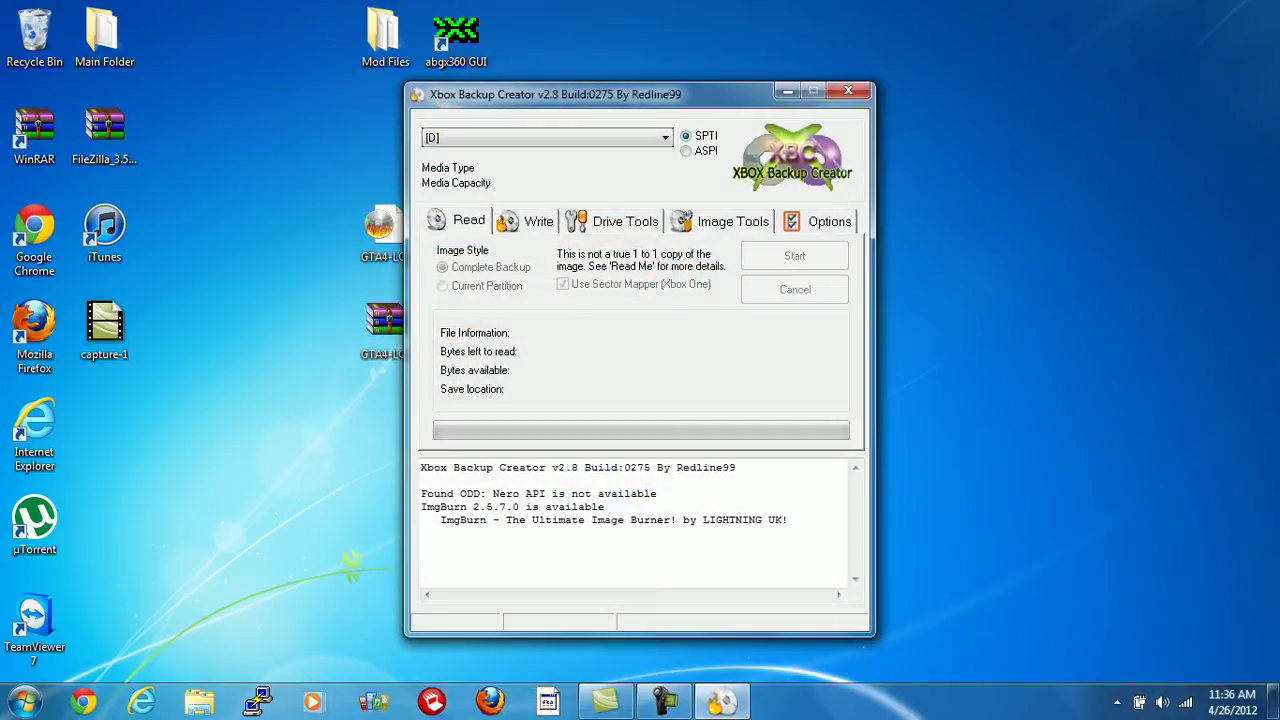
pyautogui.click(733, 221)
pyautogui.click(641, 323)
# - Load the GTA4-LCS image from the desktop into the Image Browser
pyautogui.click(350, 161)
pyautogui.click(407, 203)
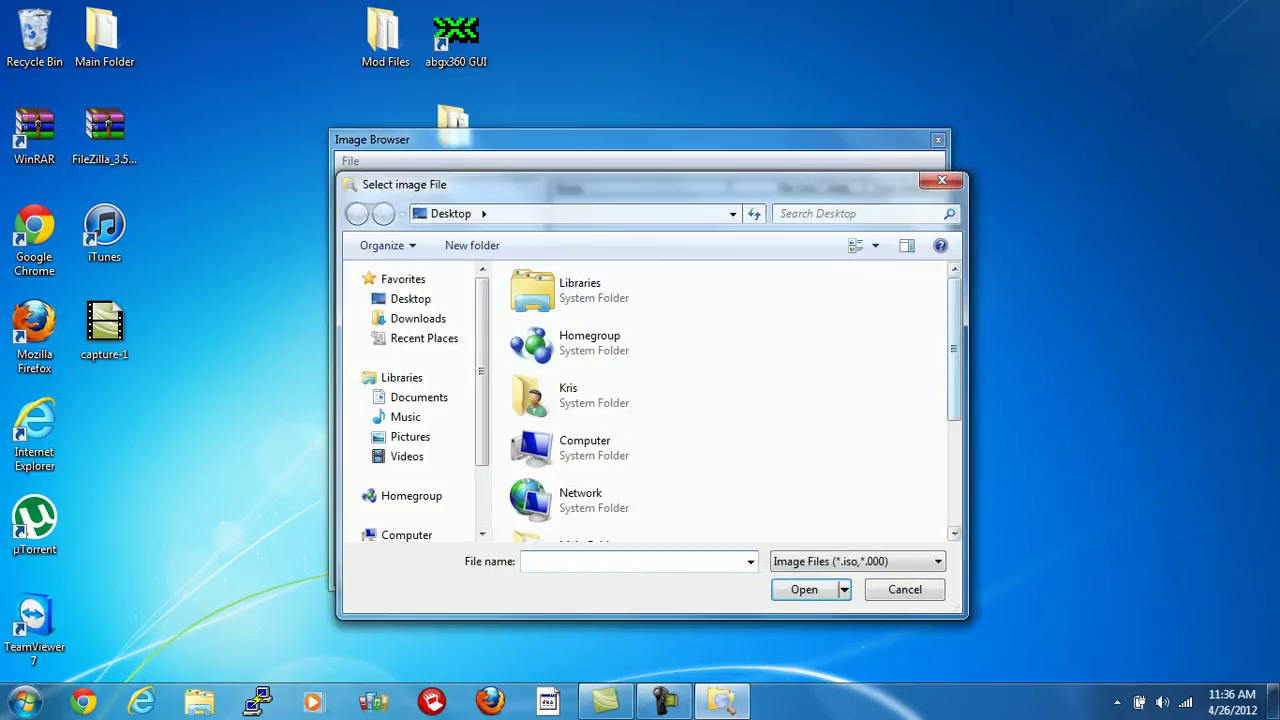
pyautogui.scroll(-3, 620, 400)
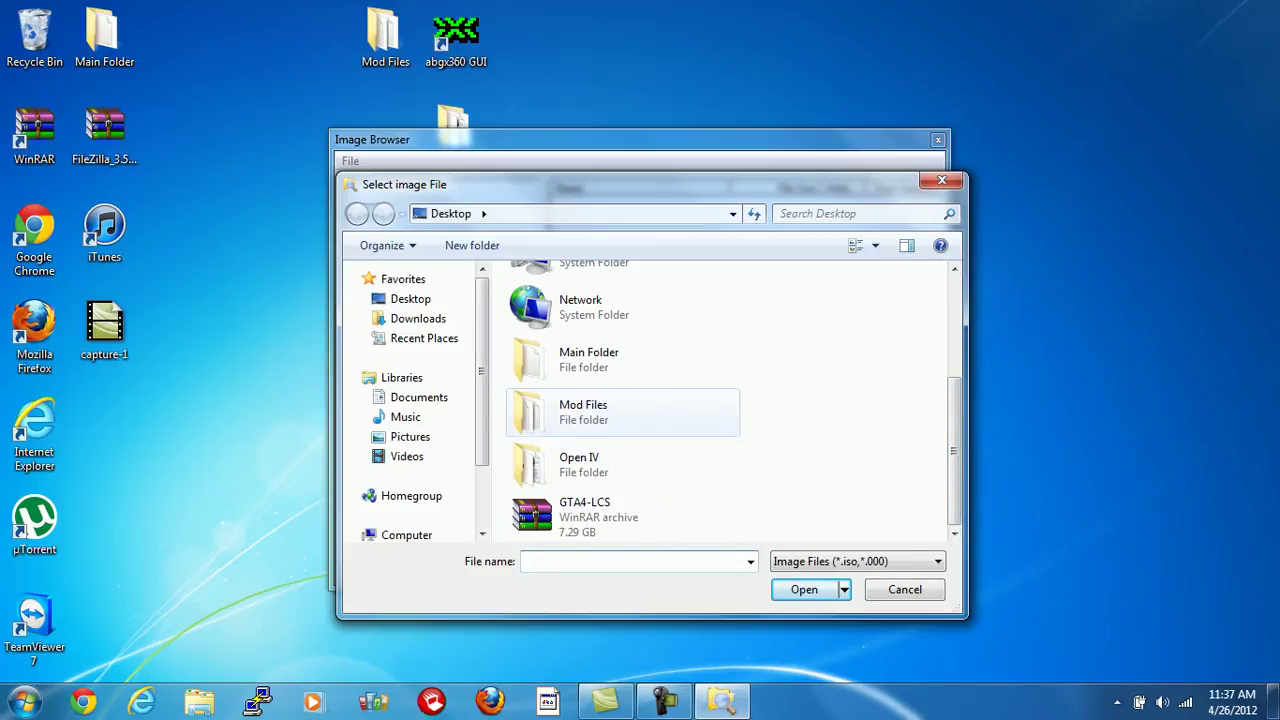
pyautogui.doubleClick(583, 412)
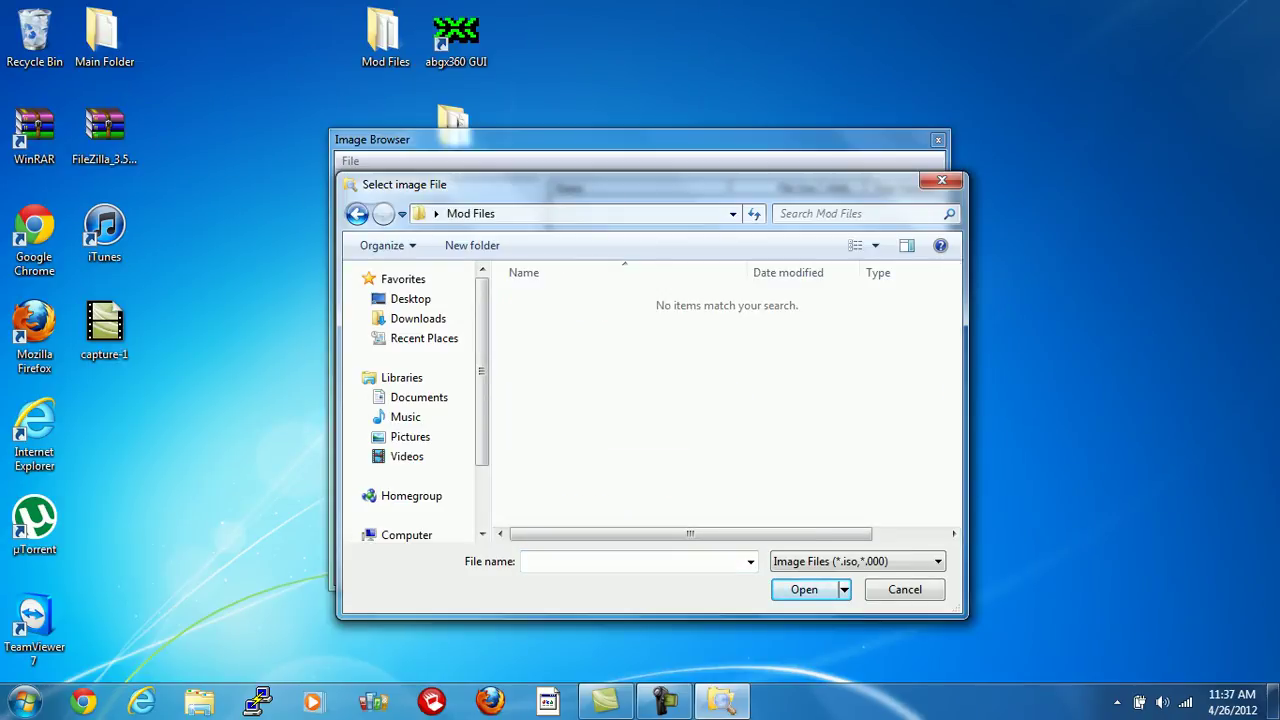
pyautogui.hotkey('alt', 'Left')
pyautogui.scroll(-2, 620, 400)
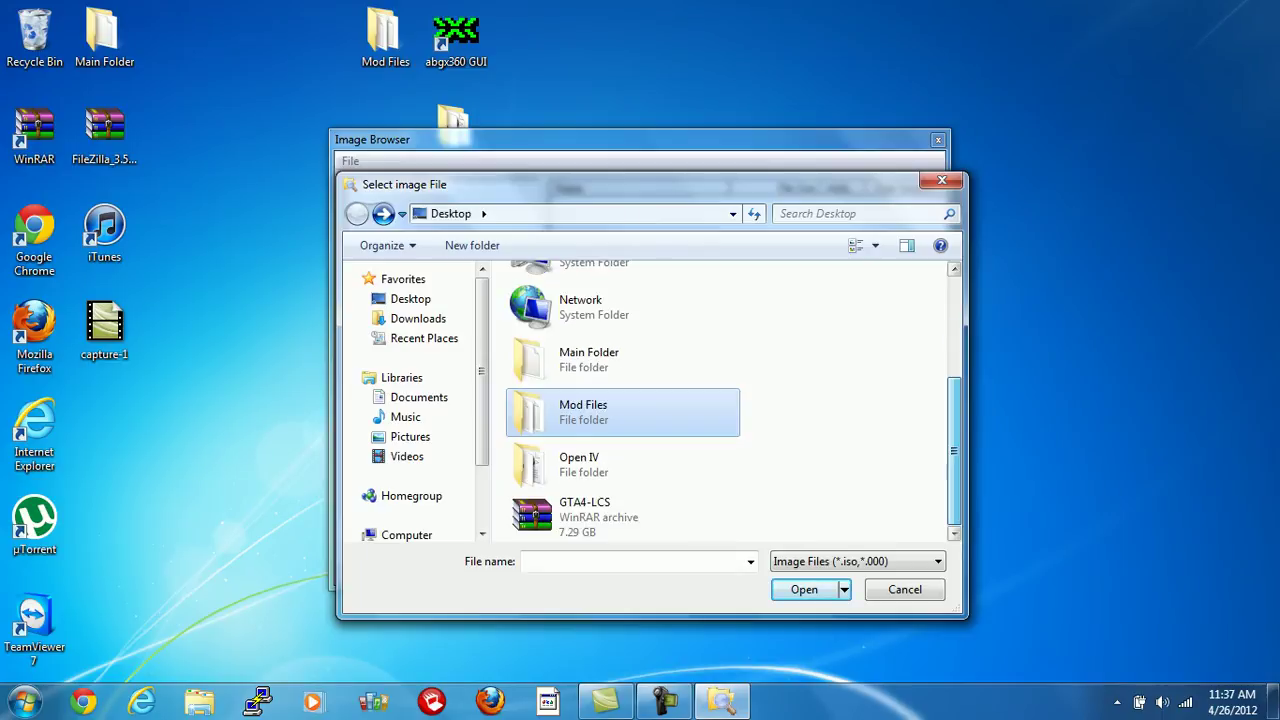
pyautogui.click(585, 515)
pyautogui.press('Tab')
pyautogui.press('Return')
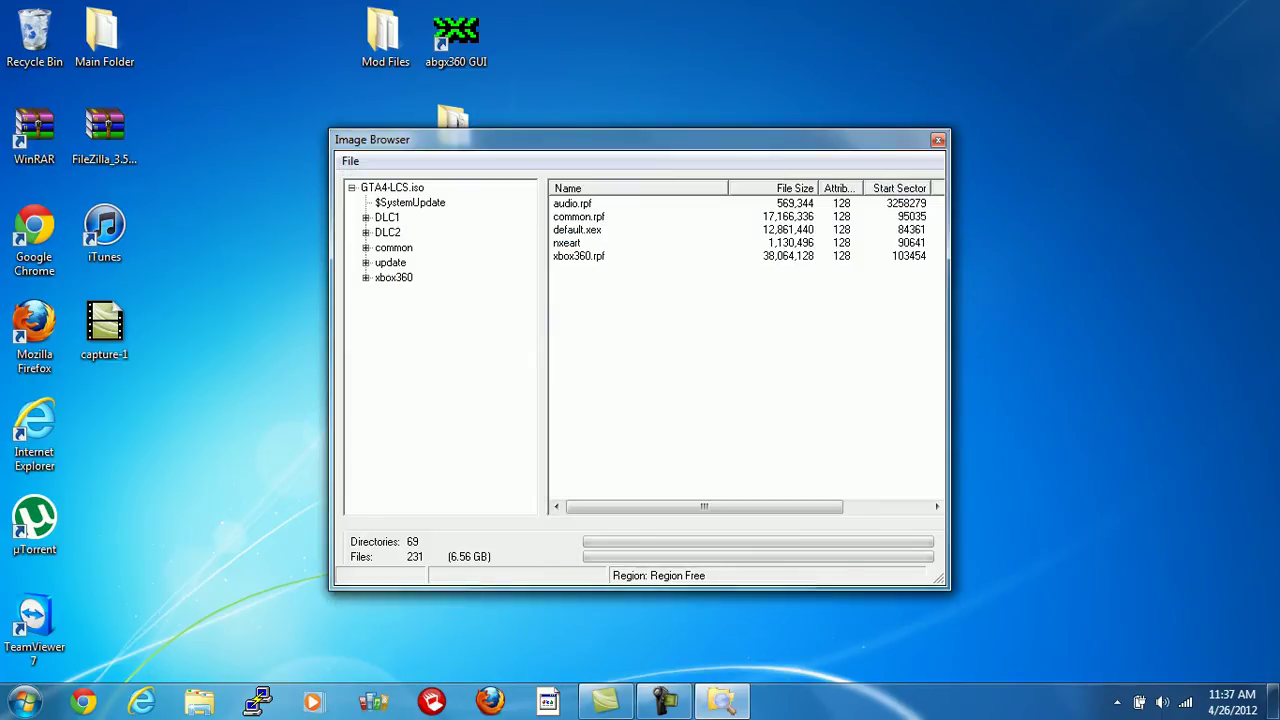
# - Extract default.xex from the root of the image to the desktop, keeping the name default
pyautogui.click(577, 229)
pyautogui.rightClick(584, 232)
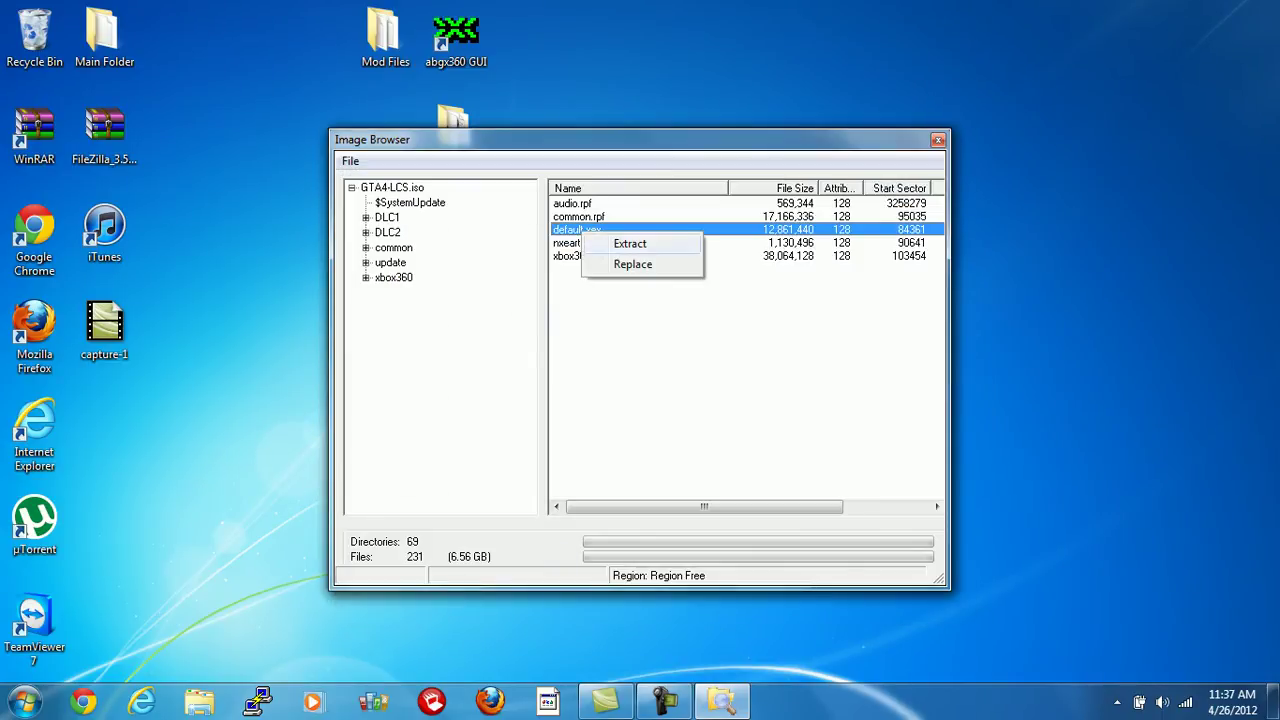
pyautogui.click(630, 243)
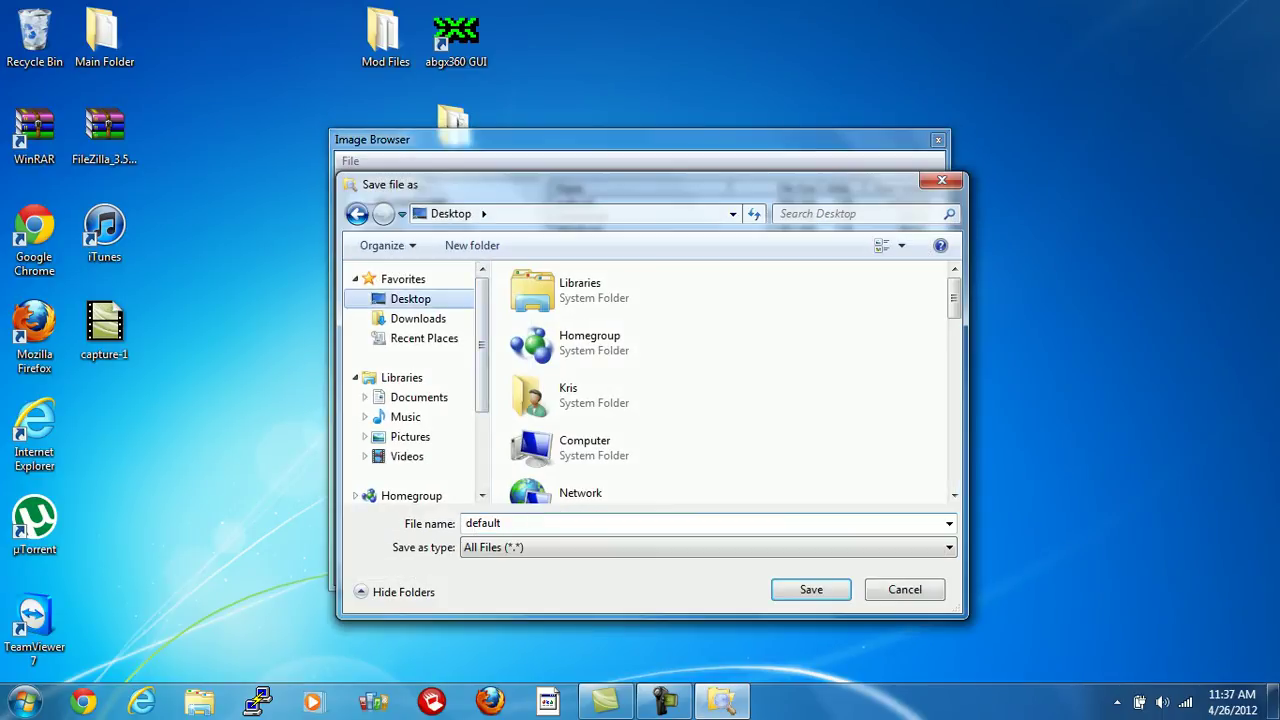
pyautogui.press('Return')
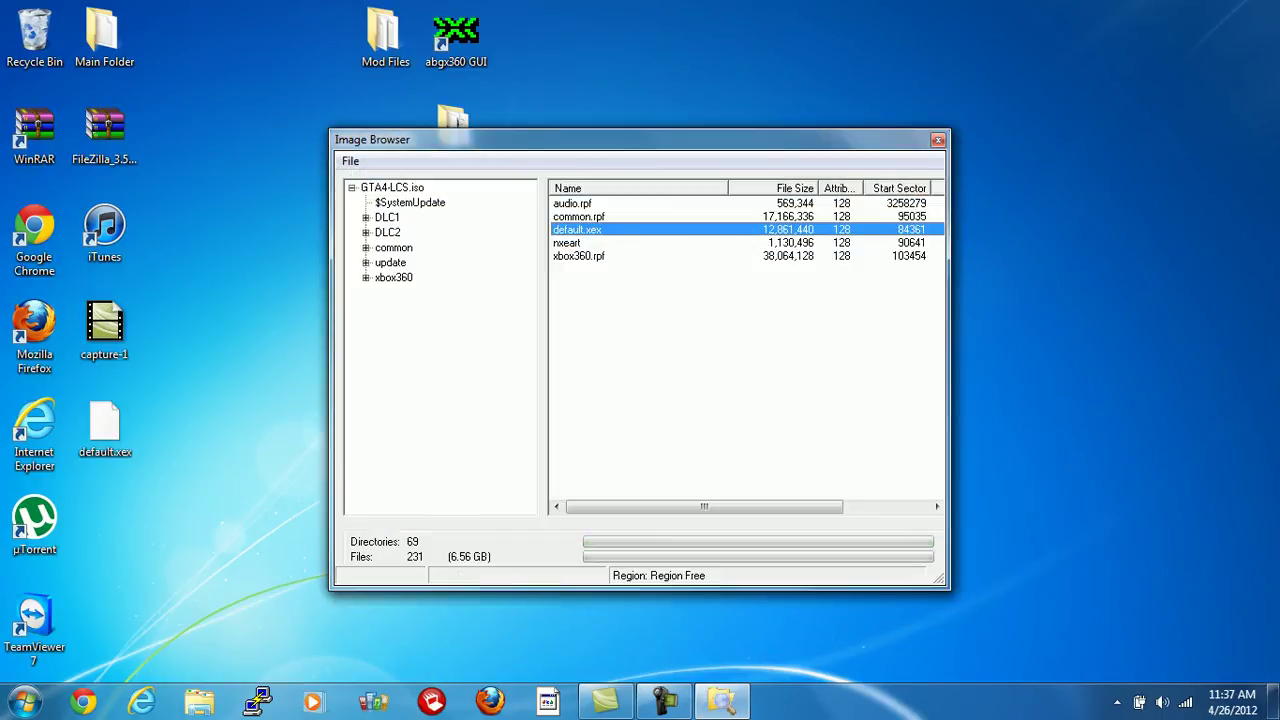
# - Replace common.rpf in the image root with common without water.rpf from the Mod Files folder, accepting the larger replacement file
pyautogui.click(578, 216)
pyautogui.rightClick(595, 217)
pyautogui.click(645, 249)
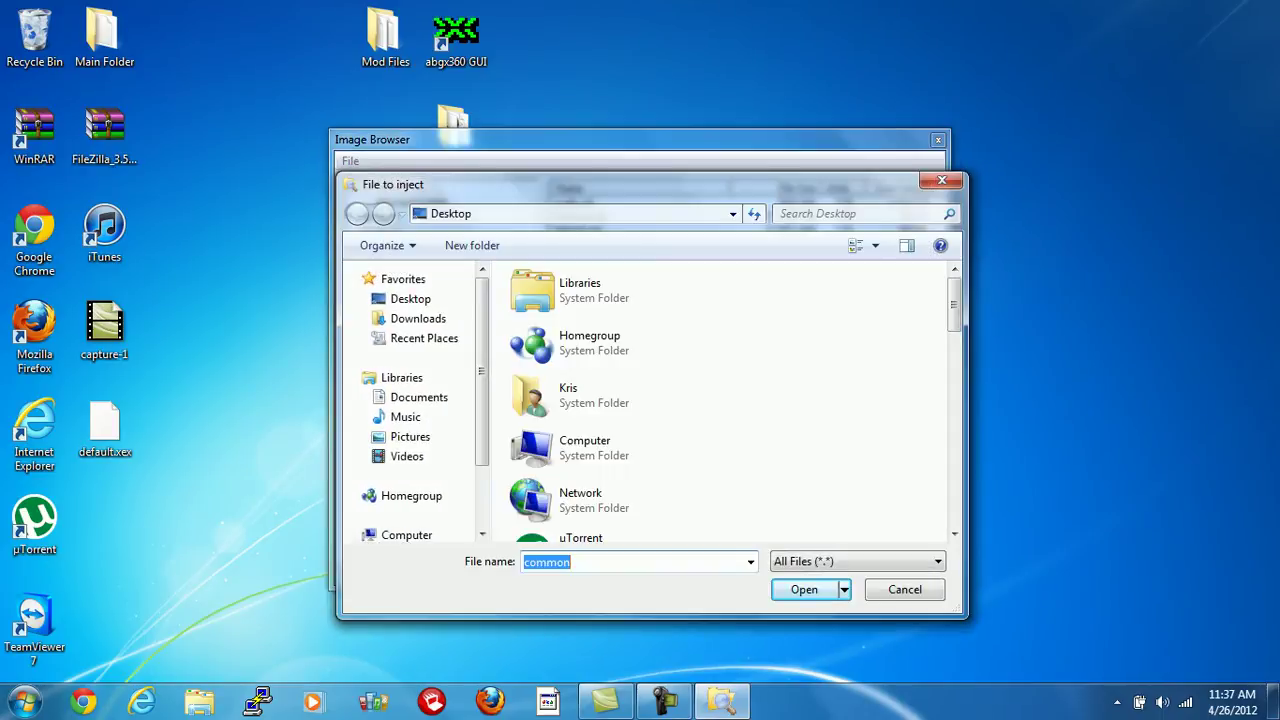
pyautogui.scroll(-5, 720, 400)
pyautogui.scroll(-2, 720, 400)
pyautogui.doubleClick(590, 410)
pyautogui.click(595, 299)
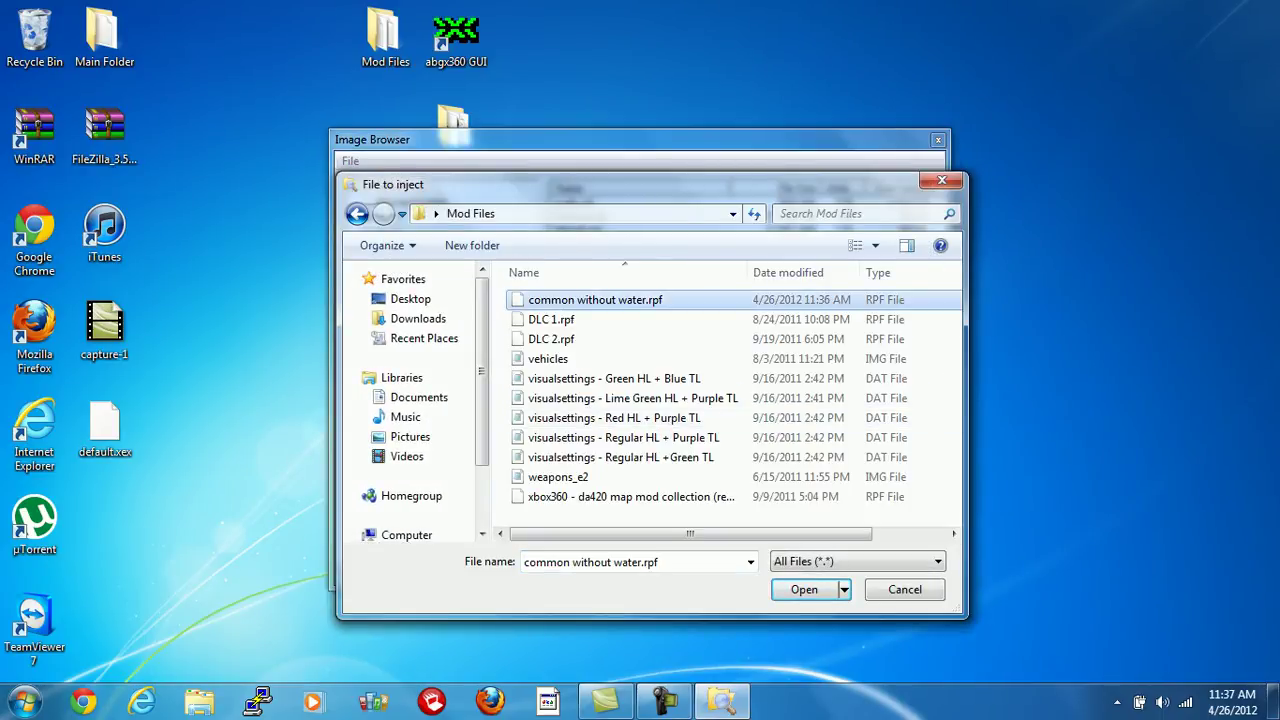
pyautogui.press('Return')
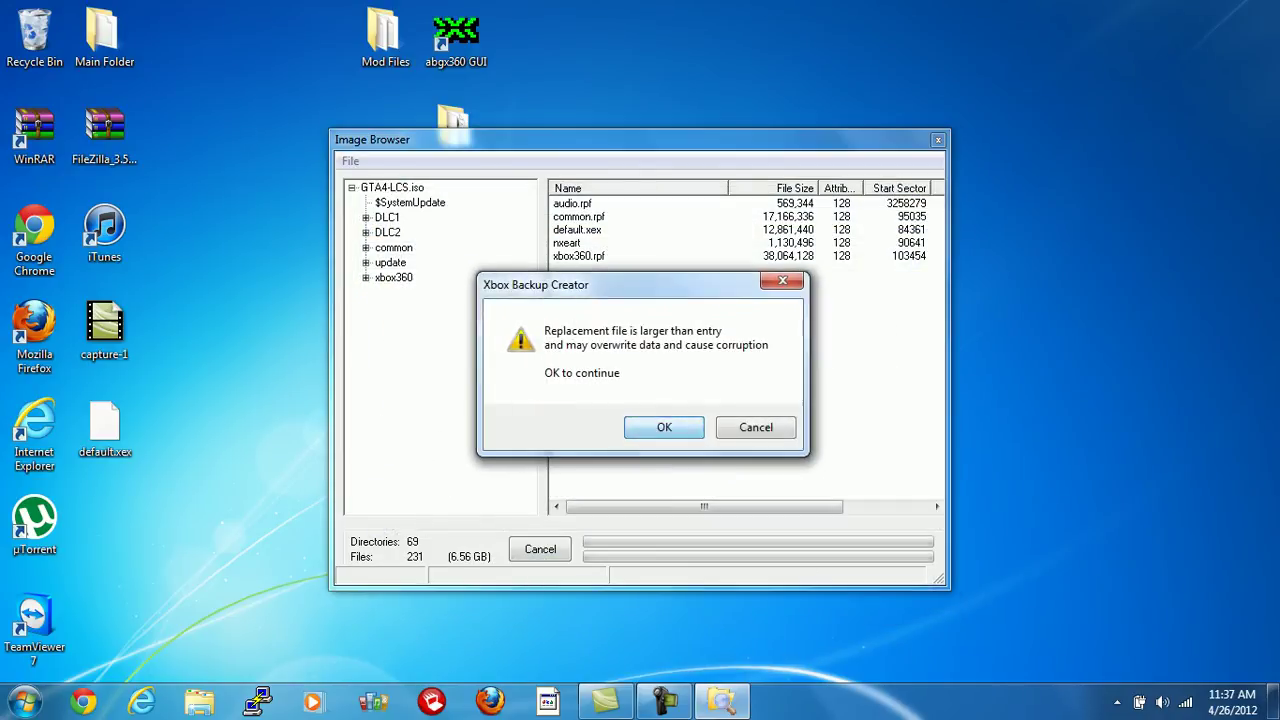
pyautogui.press('Return')
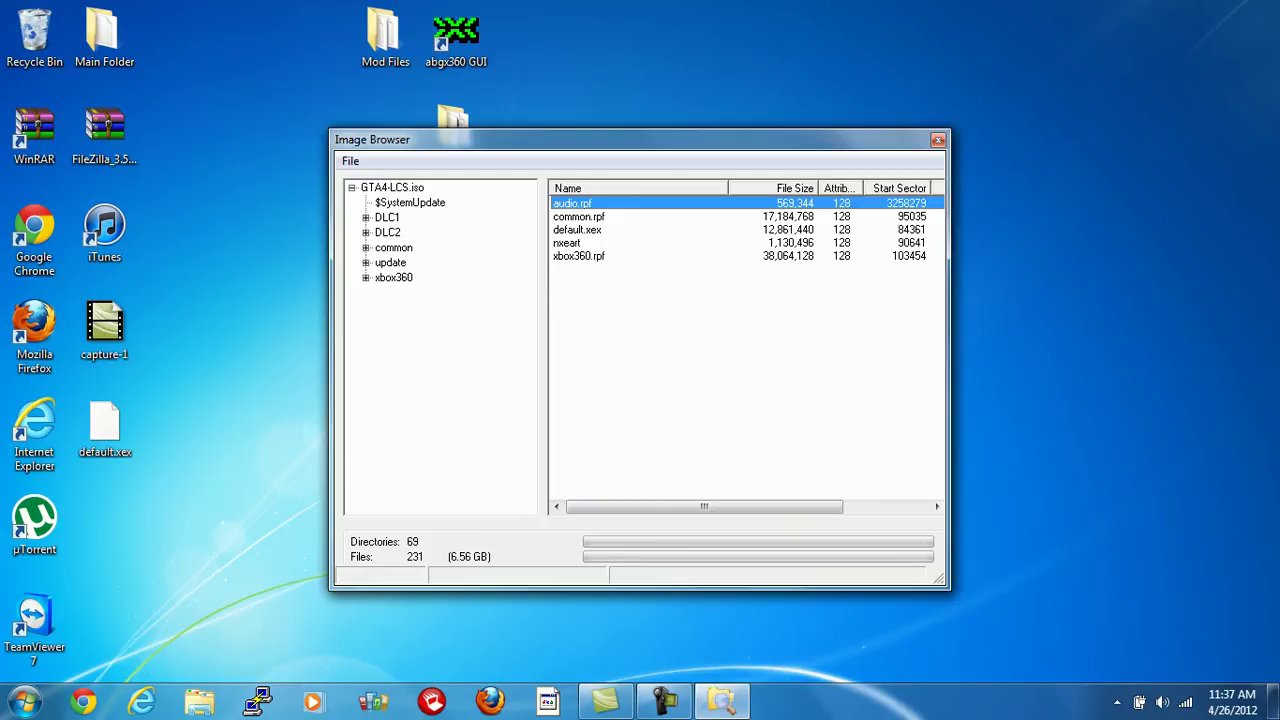
# - Replace xbox360.rpf in the image root with xbox360 - da420 map mod collection (removed barriers).rpf from Mod Files
pyautogui.click(579, 256)
pyautogui.rightClick(576, 254)
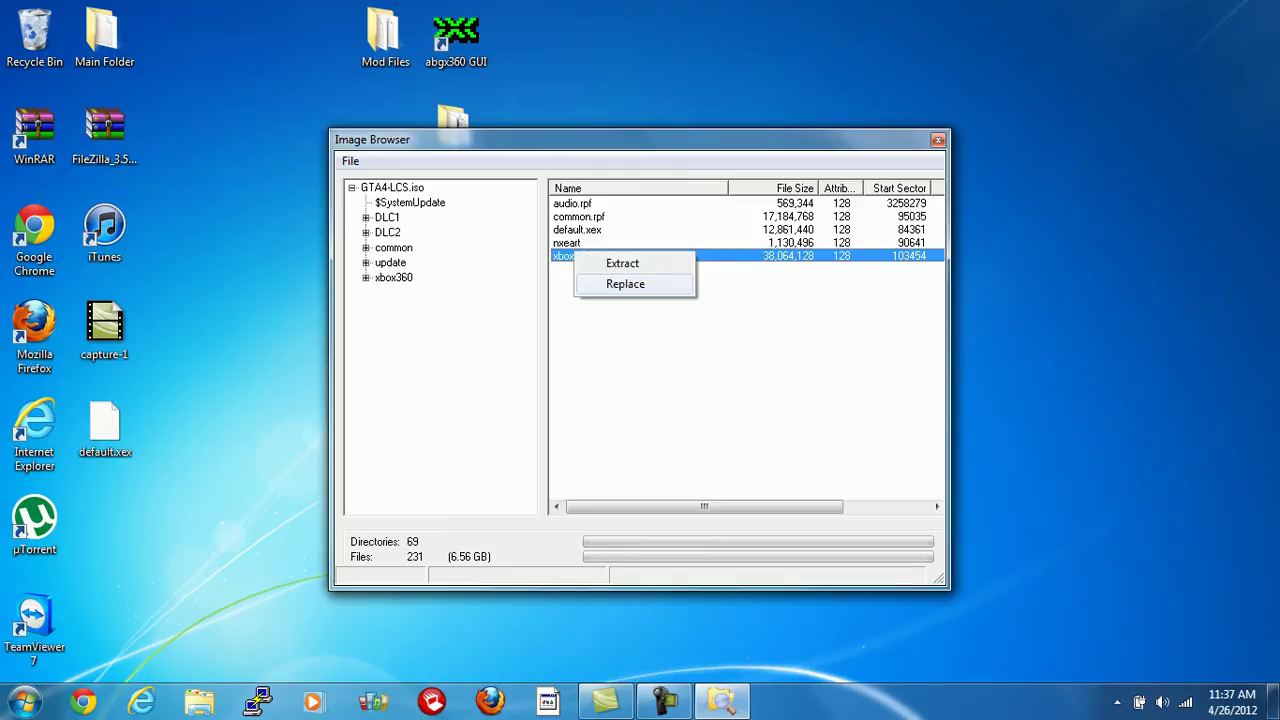
pyautogui.click(610, 281)
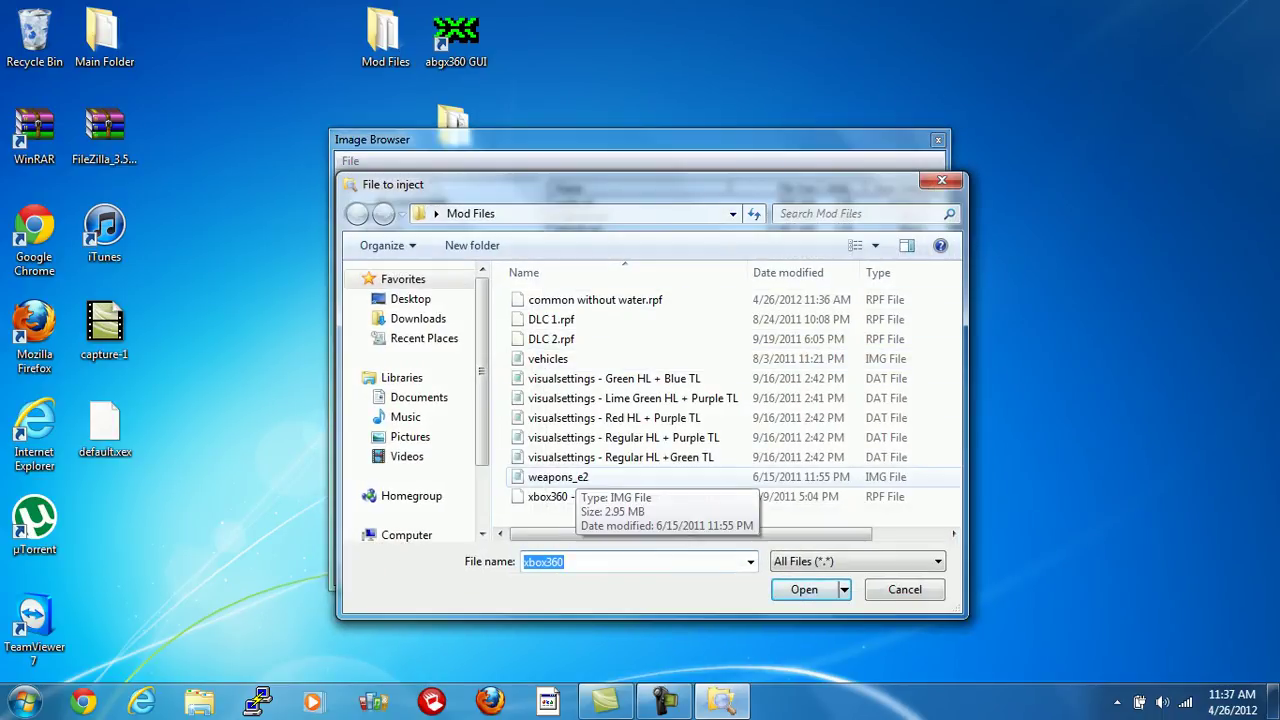
pyautogui.click(630, 496)
pyautogui.click(804, 589)
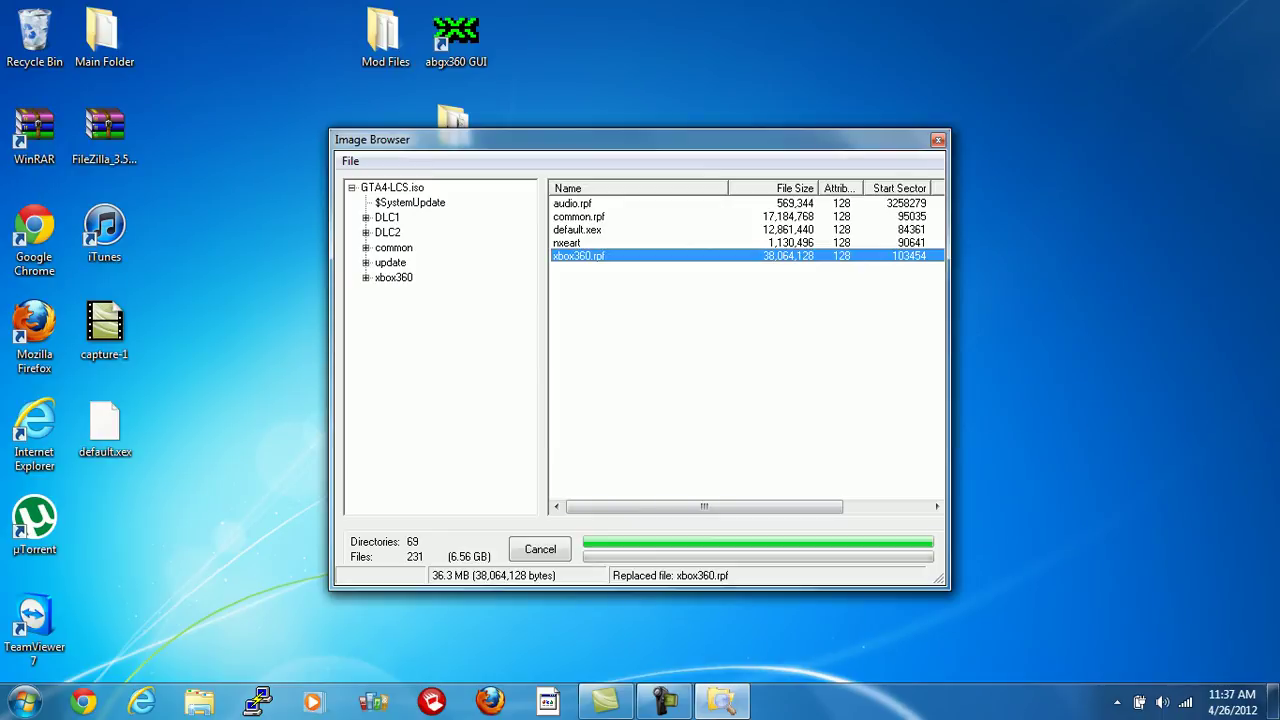
# - Replace DLC.rpf in the image's DLC1 folder with DLC 1.rpf from Mod Files
pyautogui.click(386, 217)
pyautogui.click(569, 203)
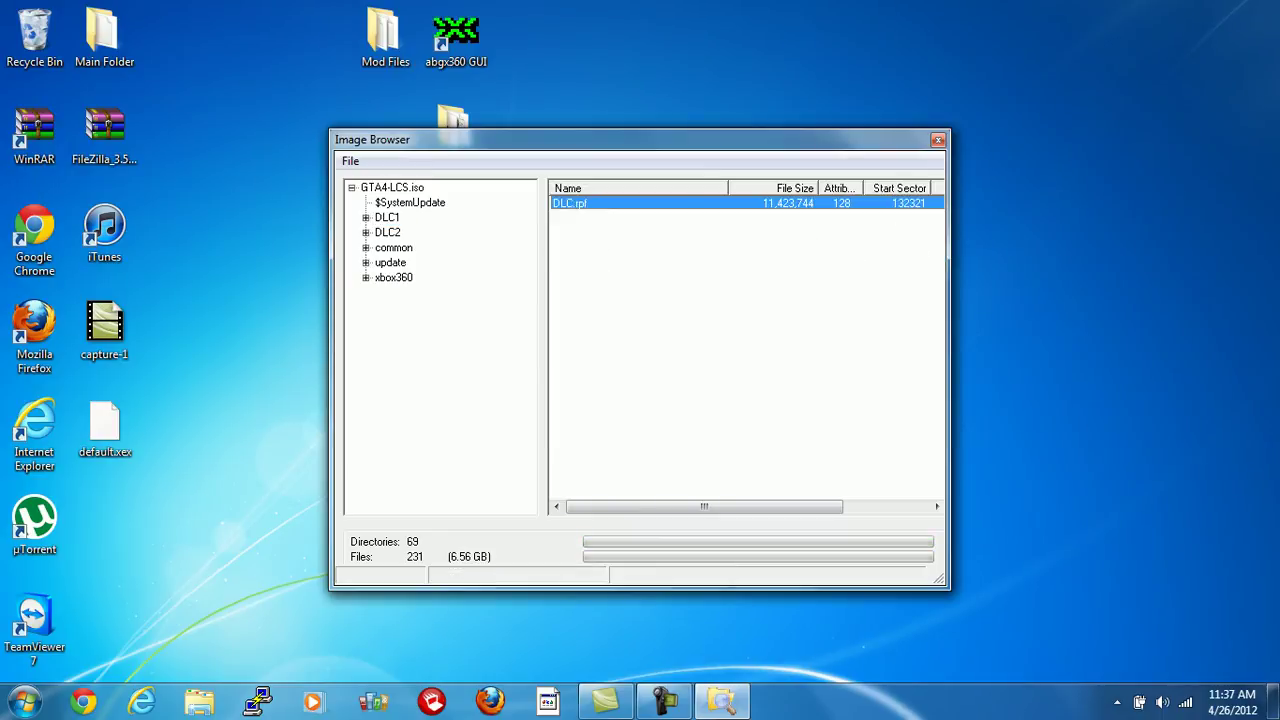
pyautogui.rightClick(569, 200)
pyautogui.click(620, 232)
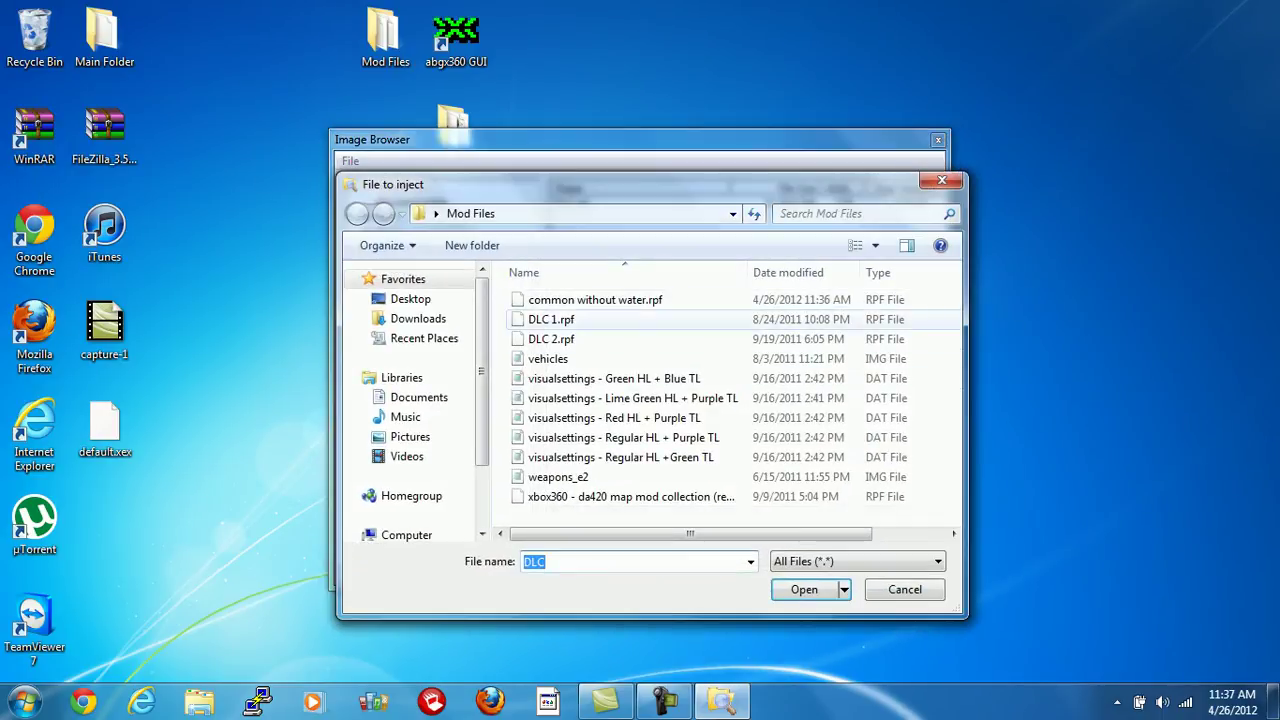
pyautogui.click(551, 319)
pyautogui.click(804, 589)
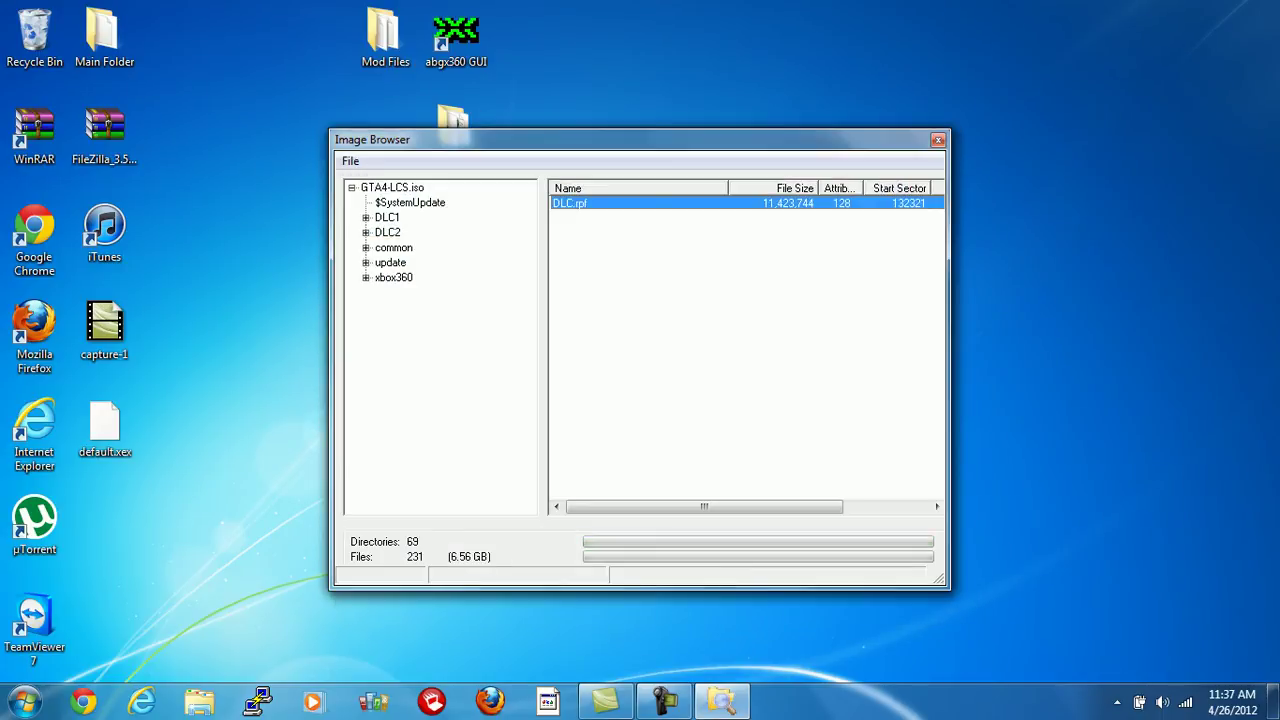
# - Replace DLC.rpf in the image's DLC2 folder with DLC 2.rpf from Mod Files
pyautogui.click(386, 217)
pyautogui.click(387, 232)
pyautogui.click(569, 203)
pyautogui.rightClick(569, 203)
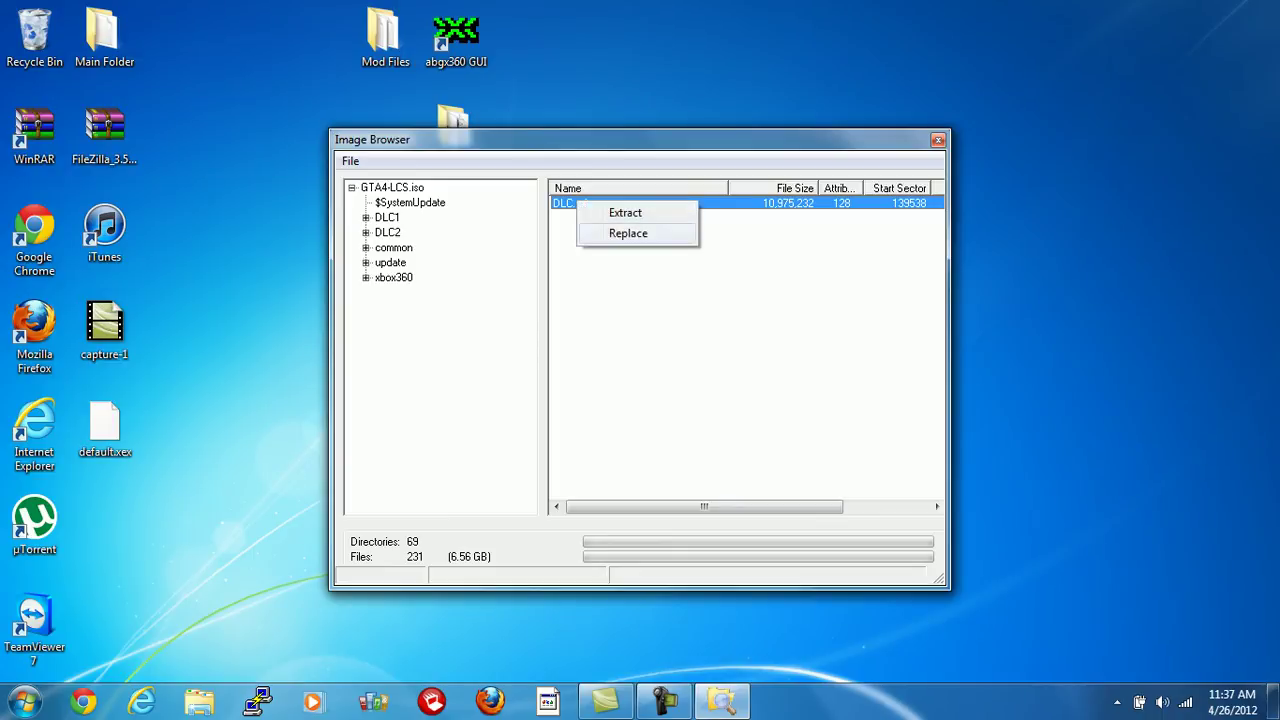
pyautogui.click(626, 231)
pyautogui.click(551, 339)
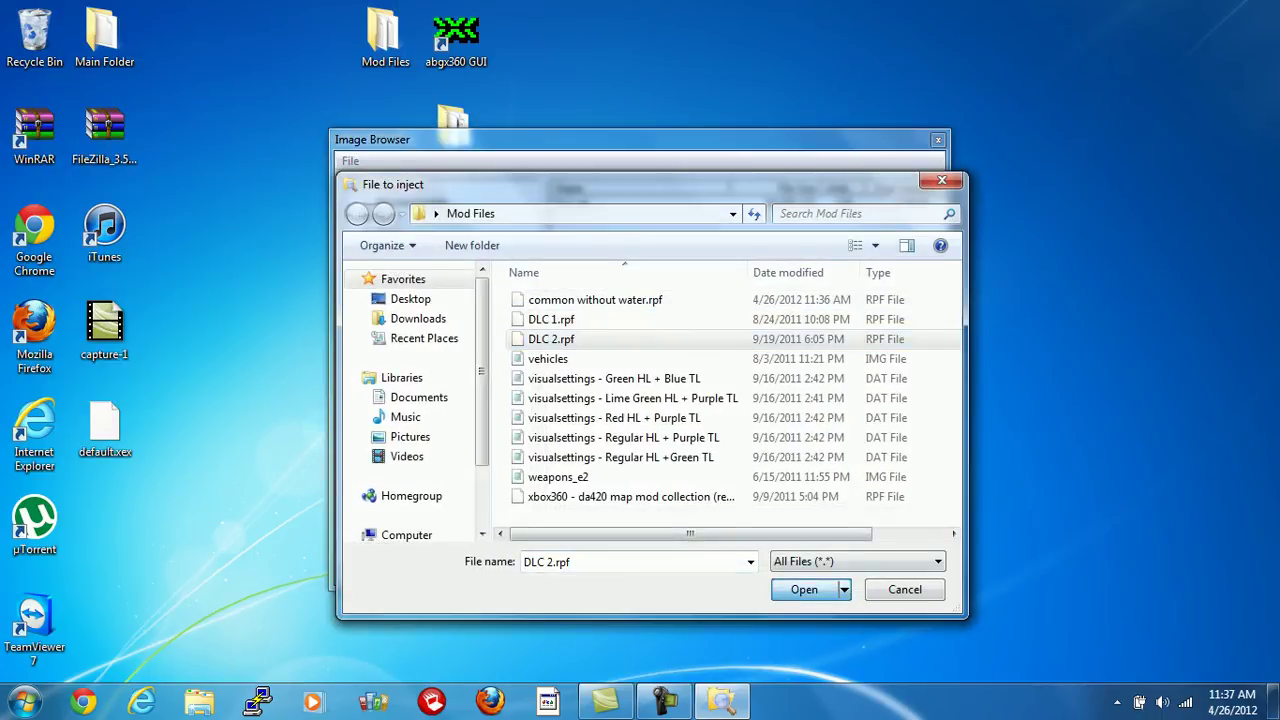
pyautogui.press('Return')
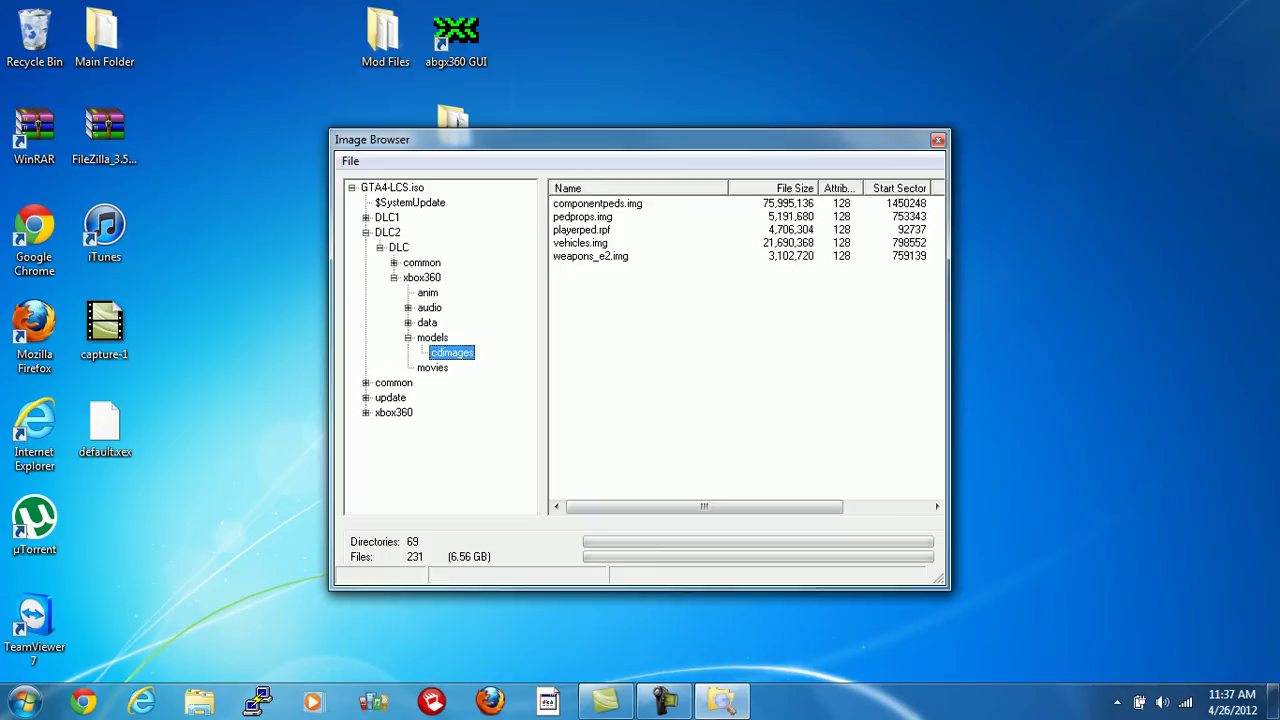
# - Replace vehicles.img in DLC2's xbox360 models cdimages folder with the vehicles file from Mod Files
pyautogui.rightClick(604, 243)
pyautogui.click(650, 277)
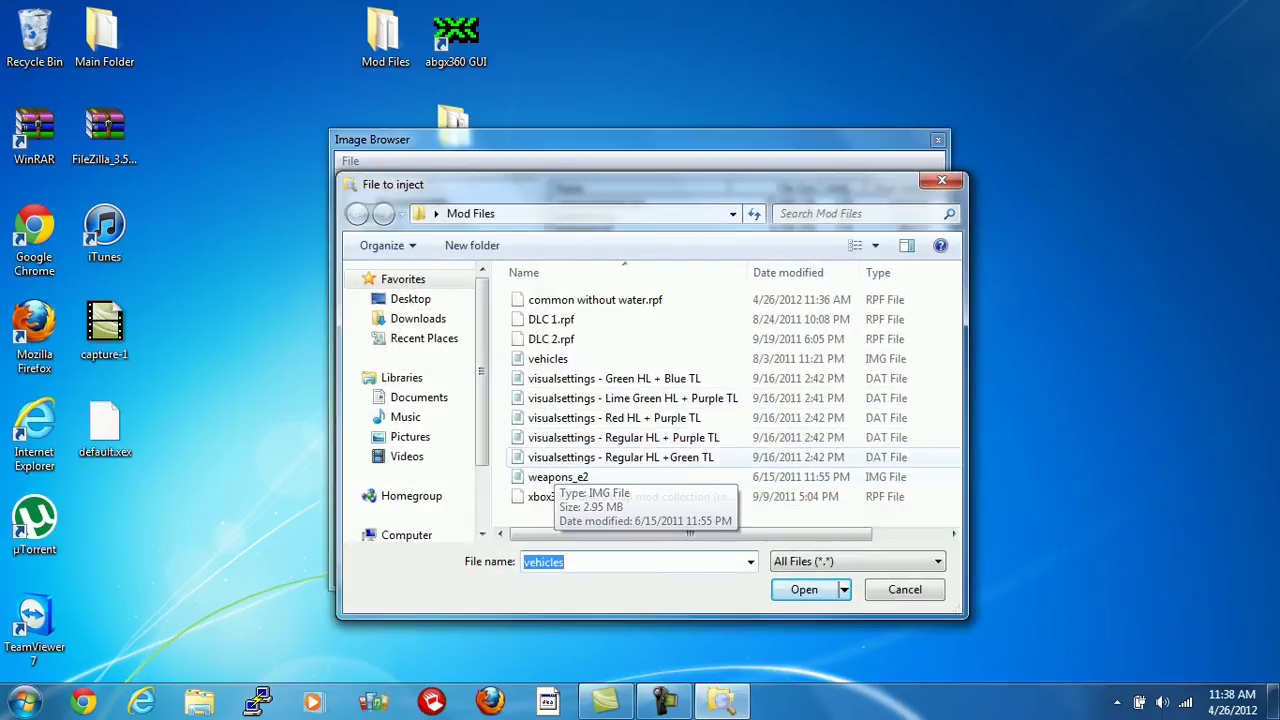
pyautogui.click(548, 359)
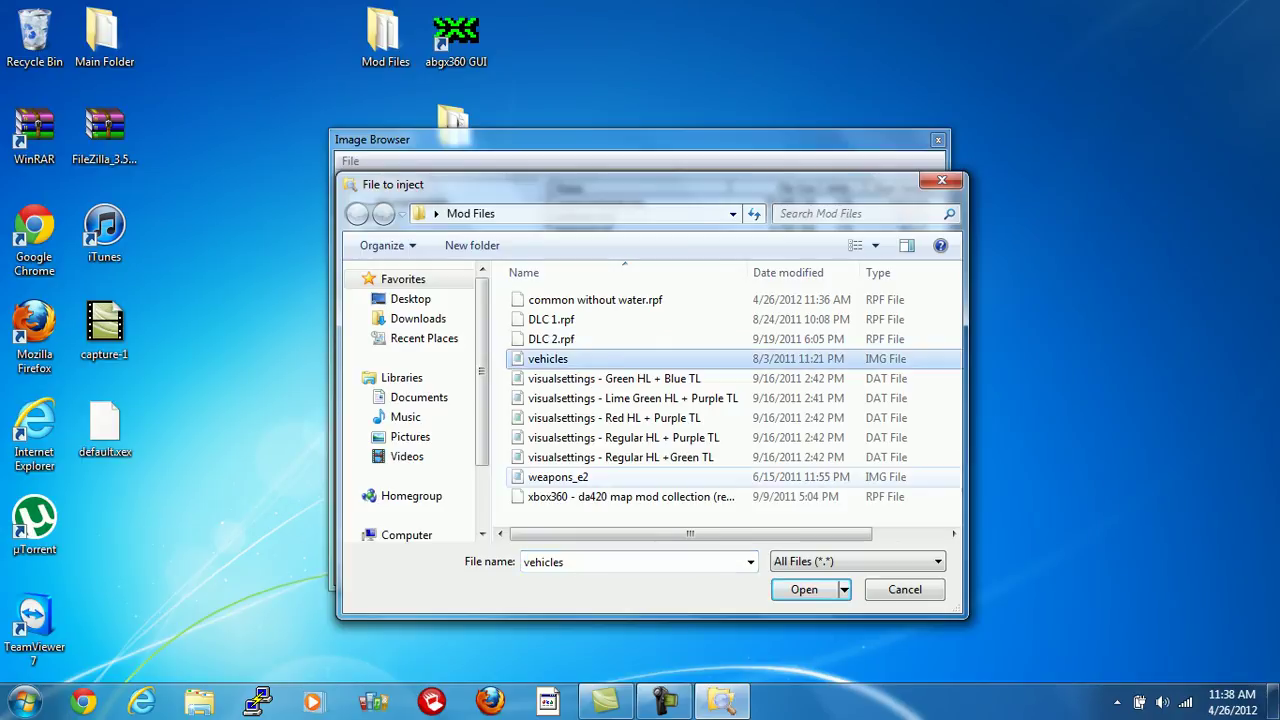
pyautogui.click(804, 589)
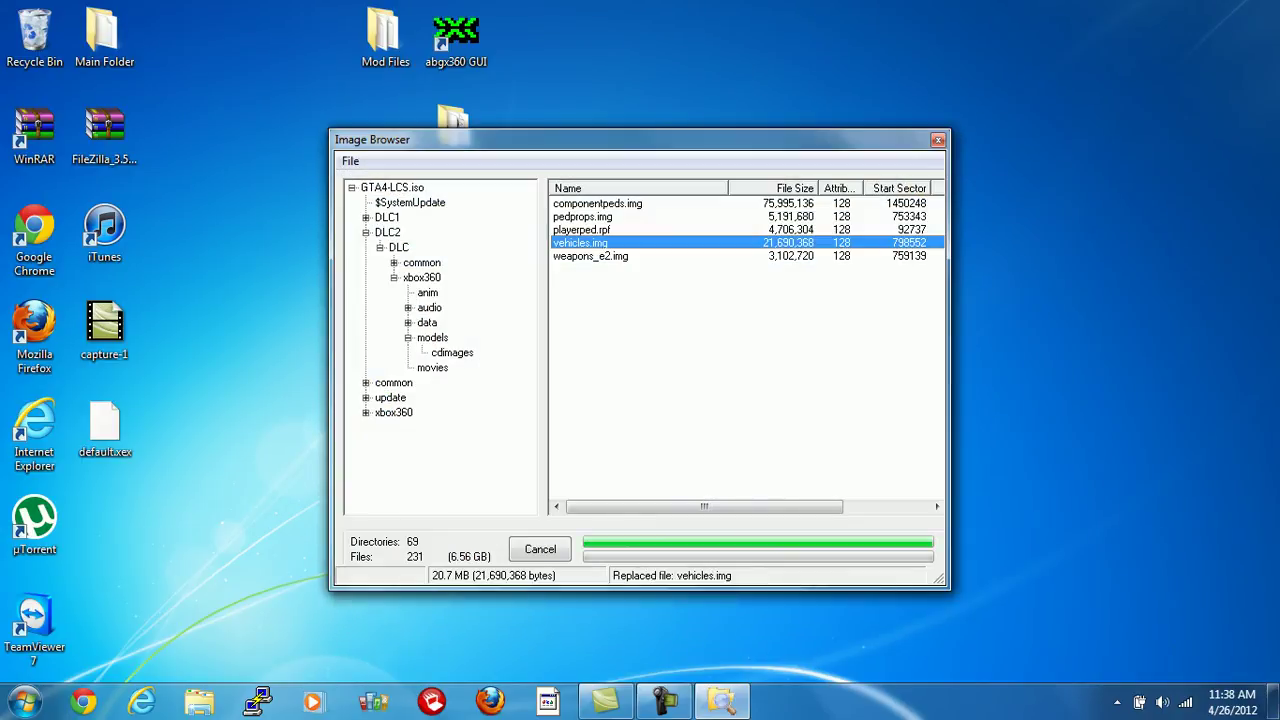
# - Replace weapons_e2.img in the same cdimages folder with the weapons_e2 file from Mod Files
pyautogui.rightClick(617, 256)
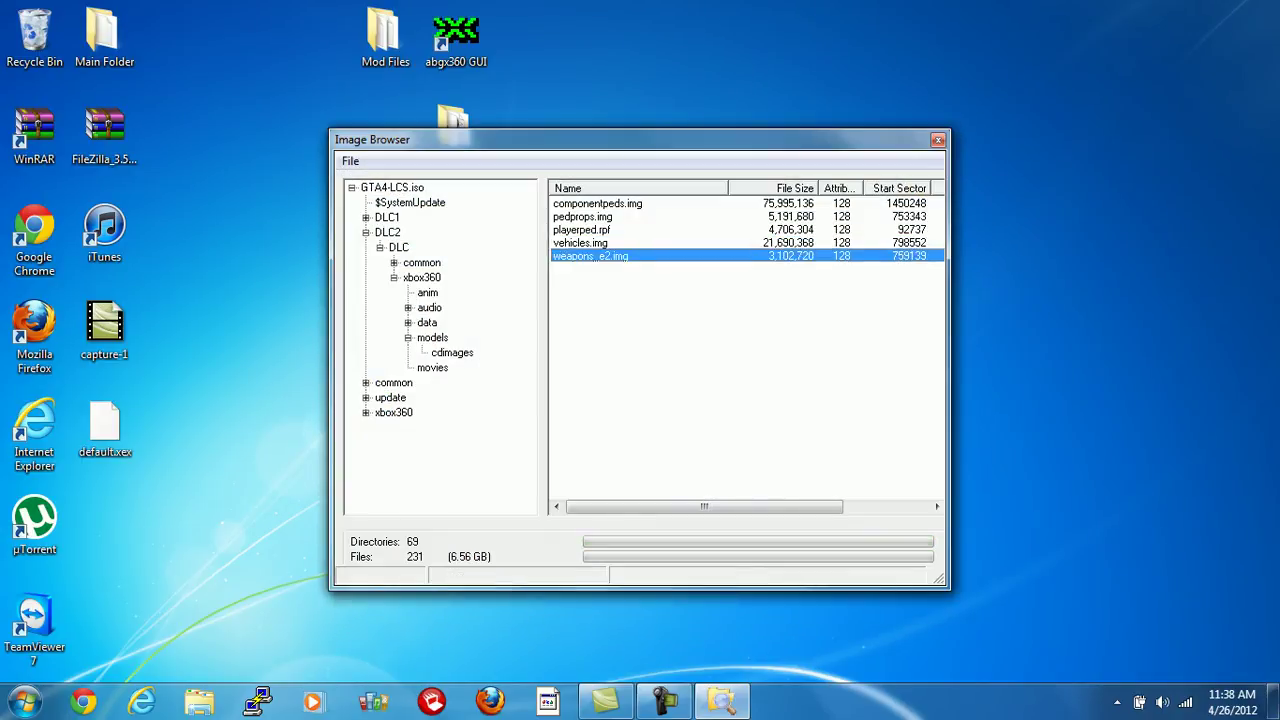
pyautogui.click(660, 289)
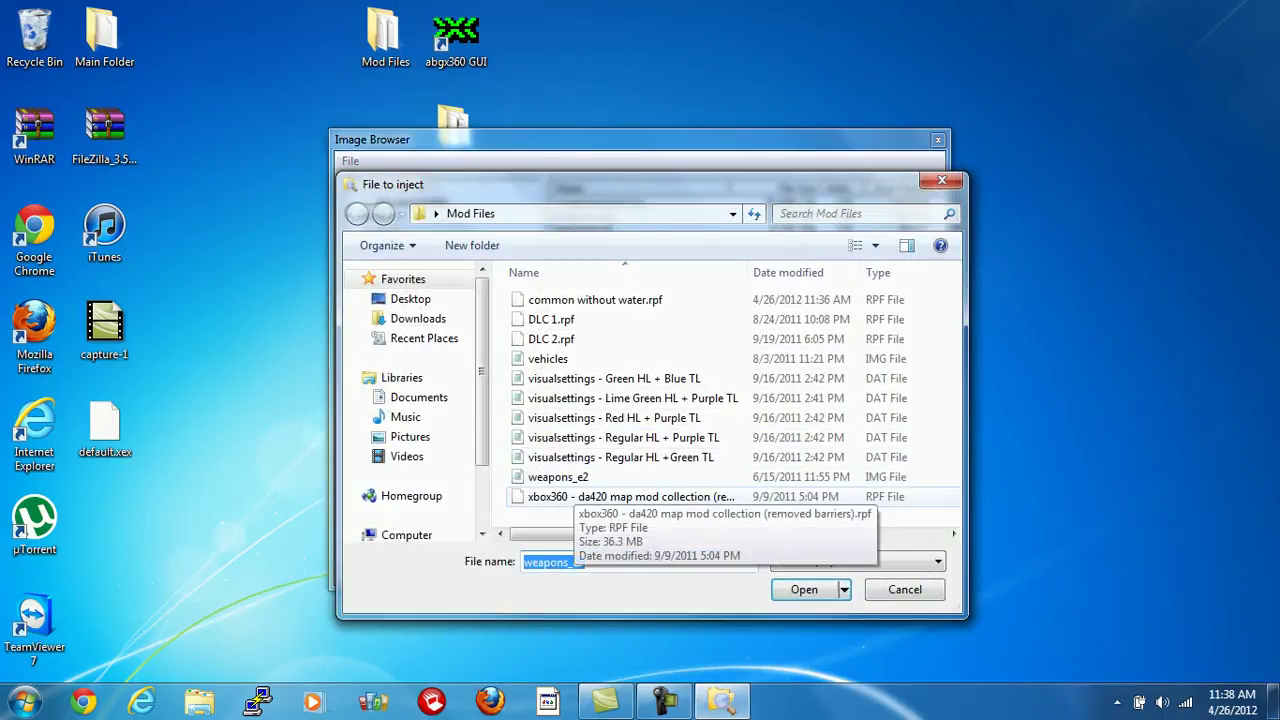
pyautogui.click(790, 589)
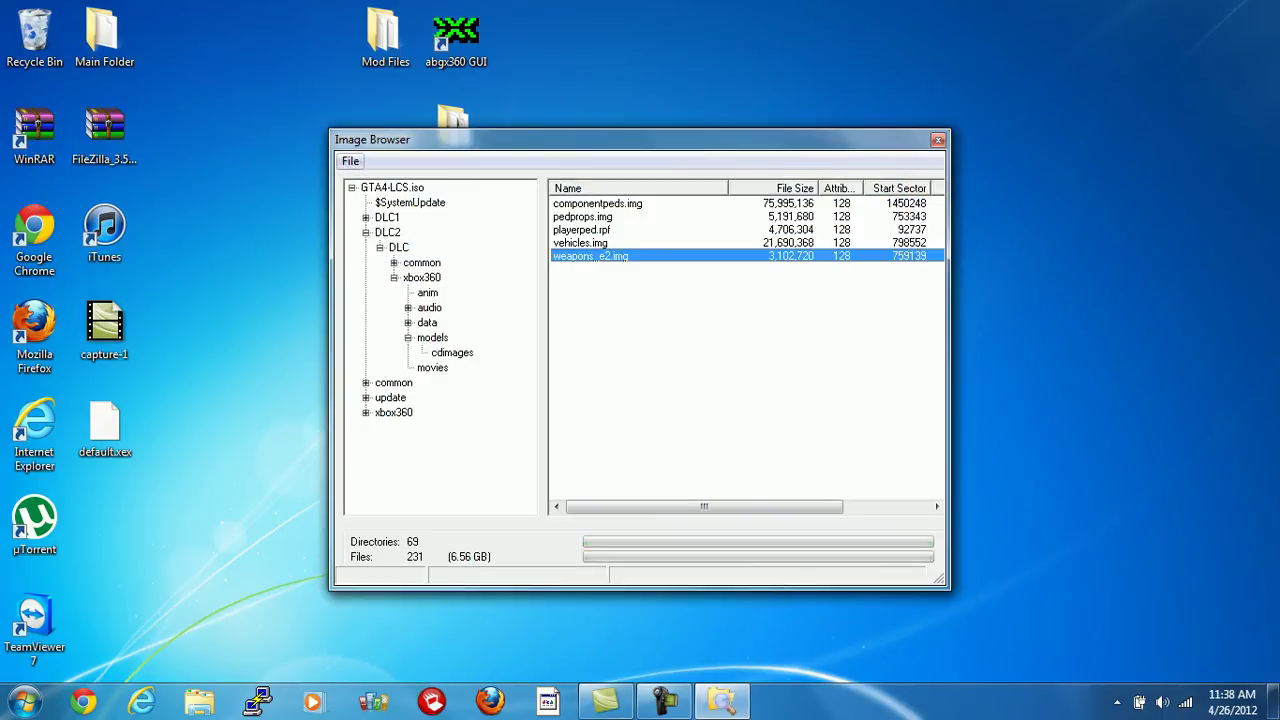
# - Close the loaded image, reopen GTA4-LCS from the desktop, and collapse its folder tree
pyautogui.click(350, 161)
pyautogui.click(399, 224)
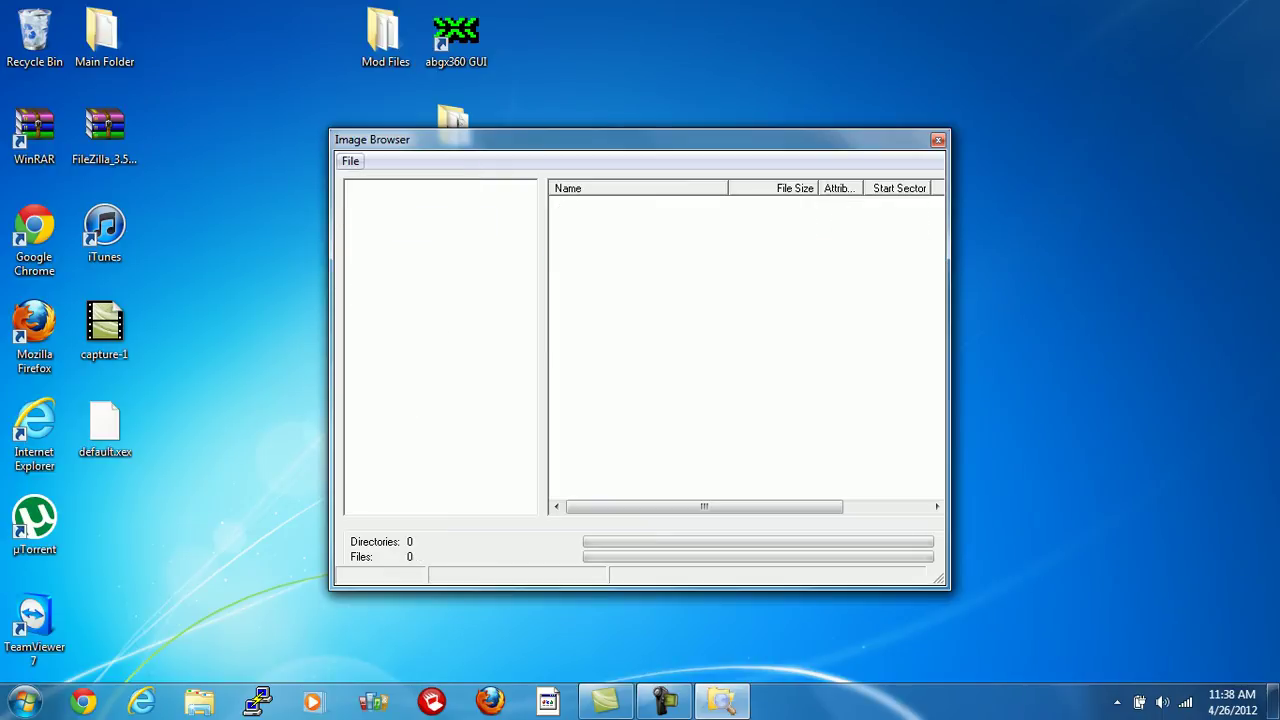
pyautogui.click(350, 161)
pyautogui.click(420, 202)
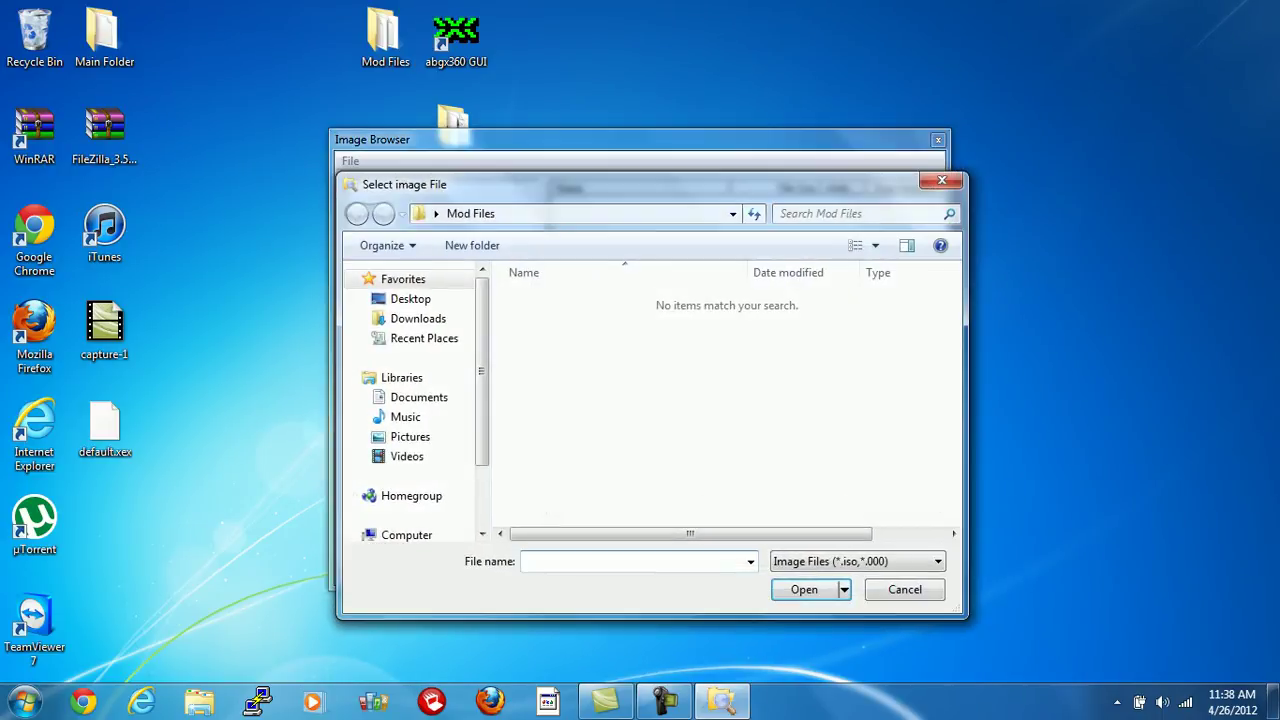
pyautogui.scroll(3, 410, 400)
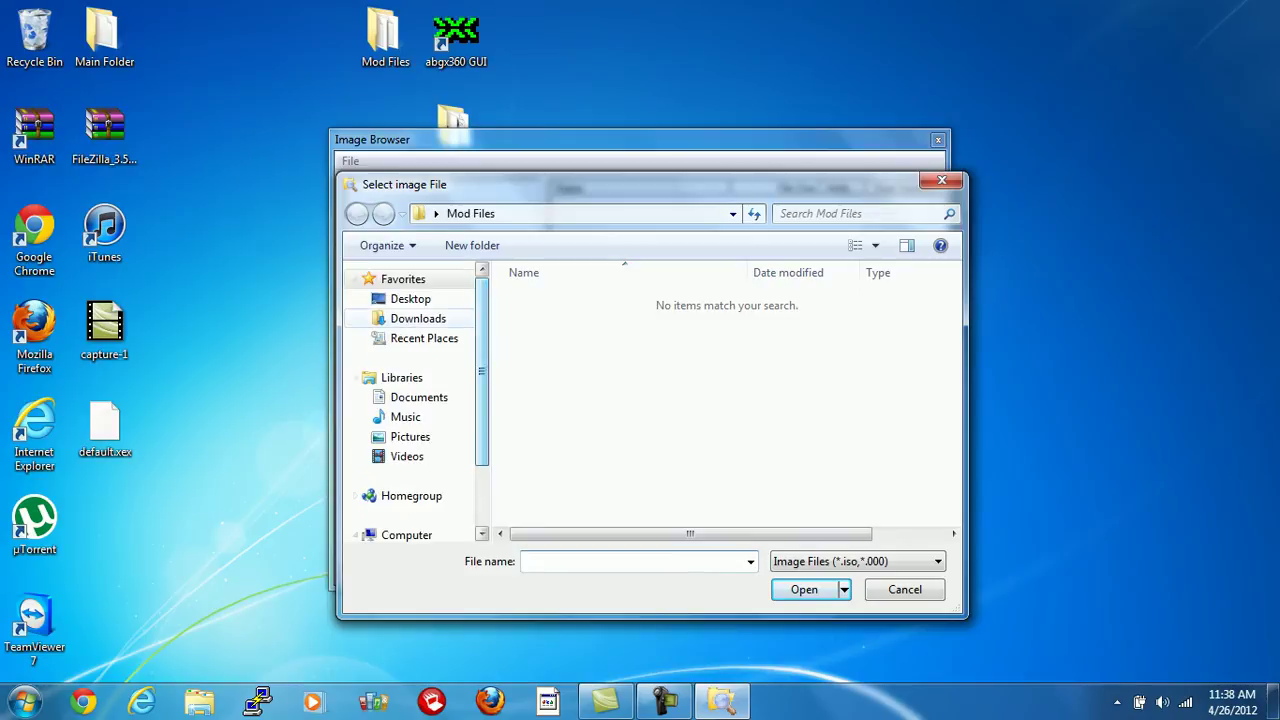
pyautogui.click(410, 298)
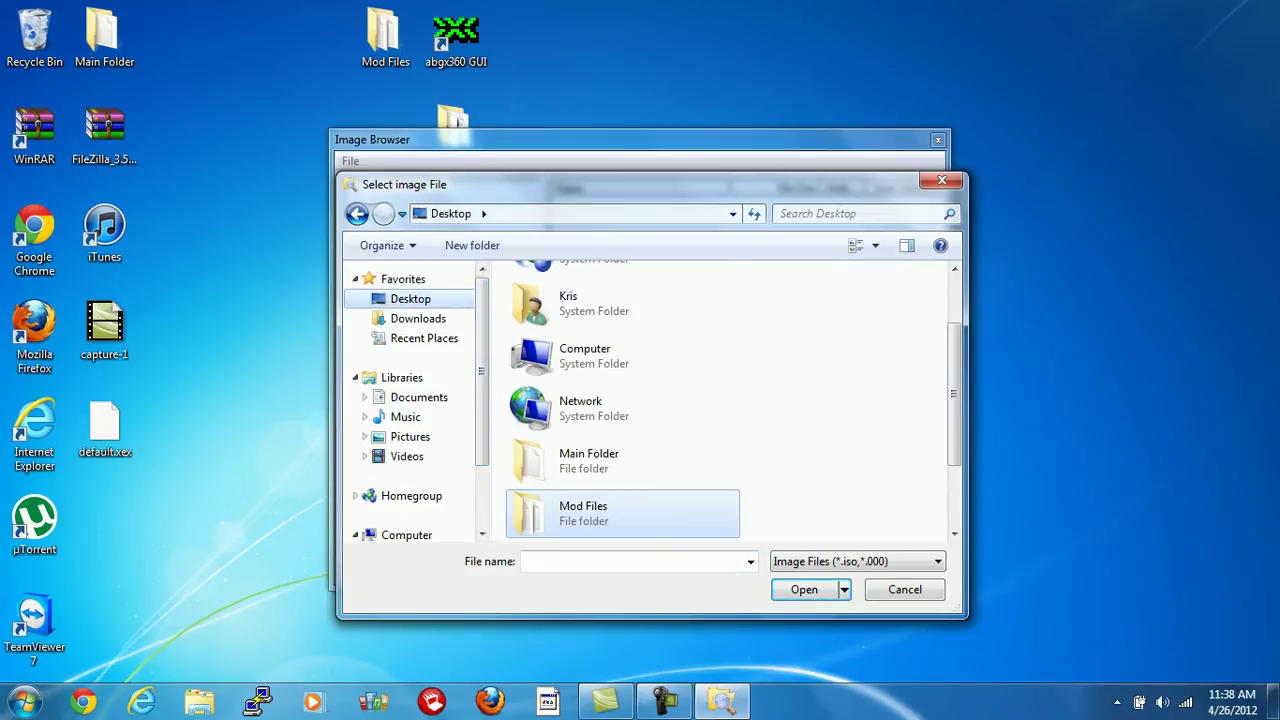
pyautogui.scroll(-2, 623, 400)
pyautogui.click(590, 515)
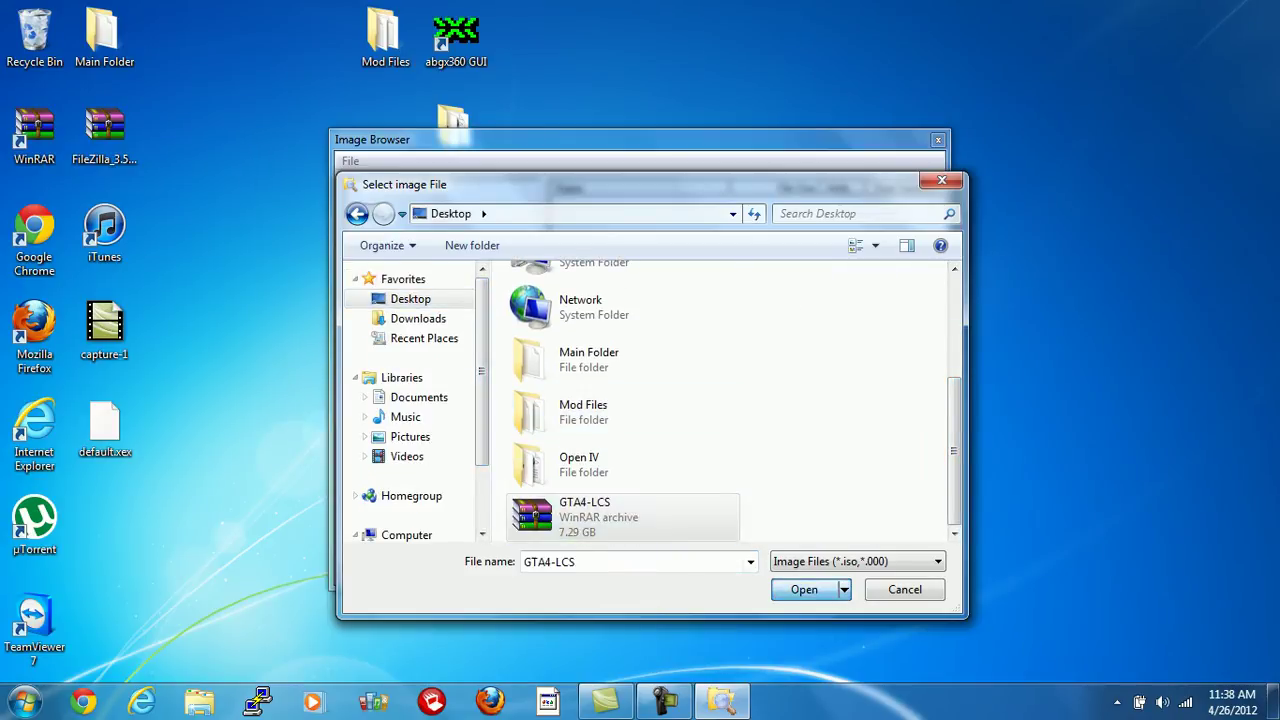
pyautogui.press('Return')
pyautogui.click(392, 187)
pyautogui.click(351, 187)
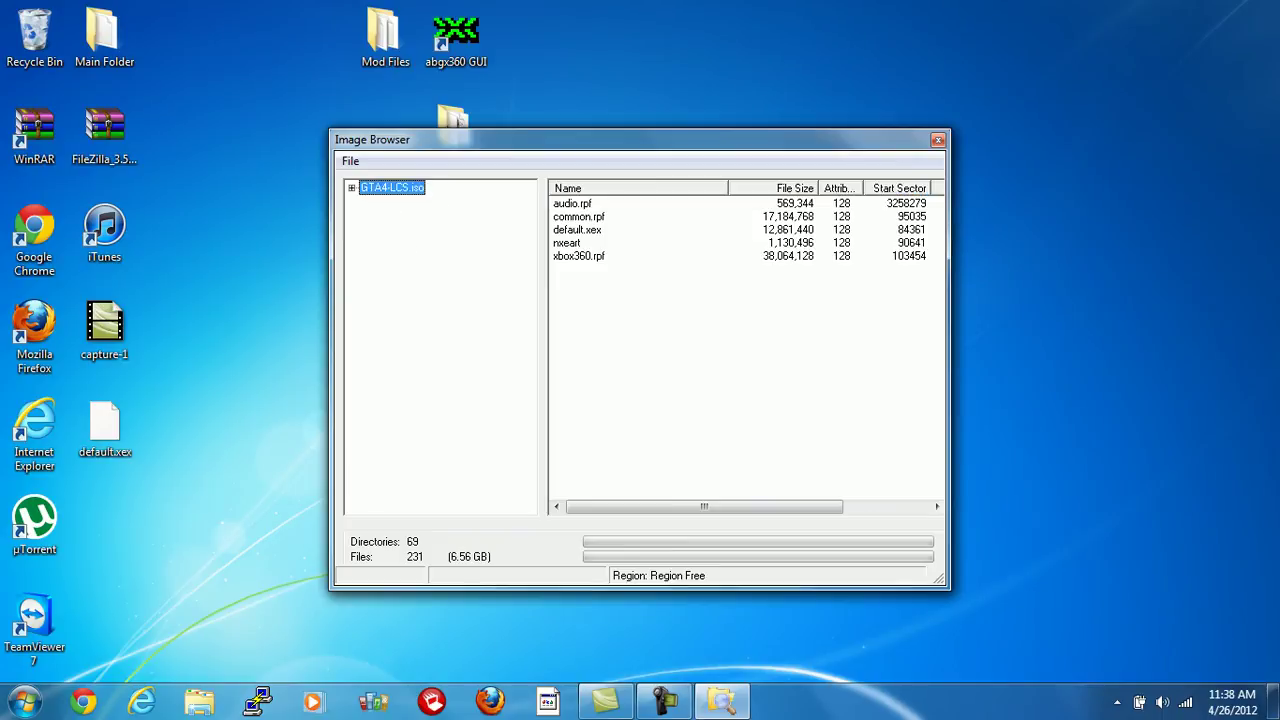
# - Replace default.xex in the root of the GTA4-LCS image with the default.xex file from the desktop
pyautogui.rightClick(588, 230)
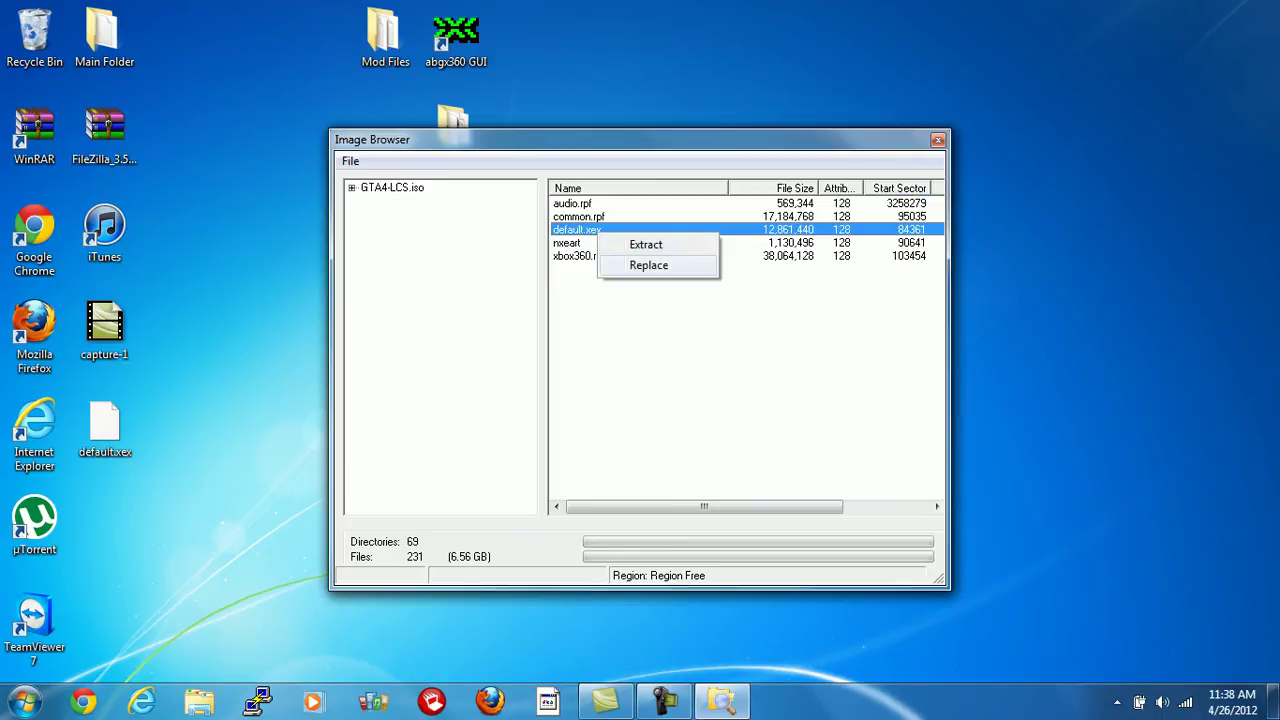
pyautogui.click(640, 264)
pyautogui.scroll(-5, 720, 400)
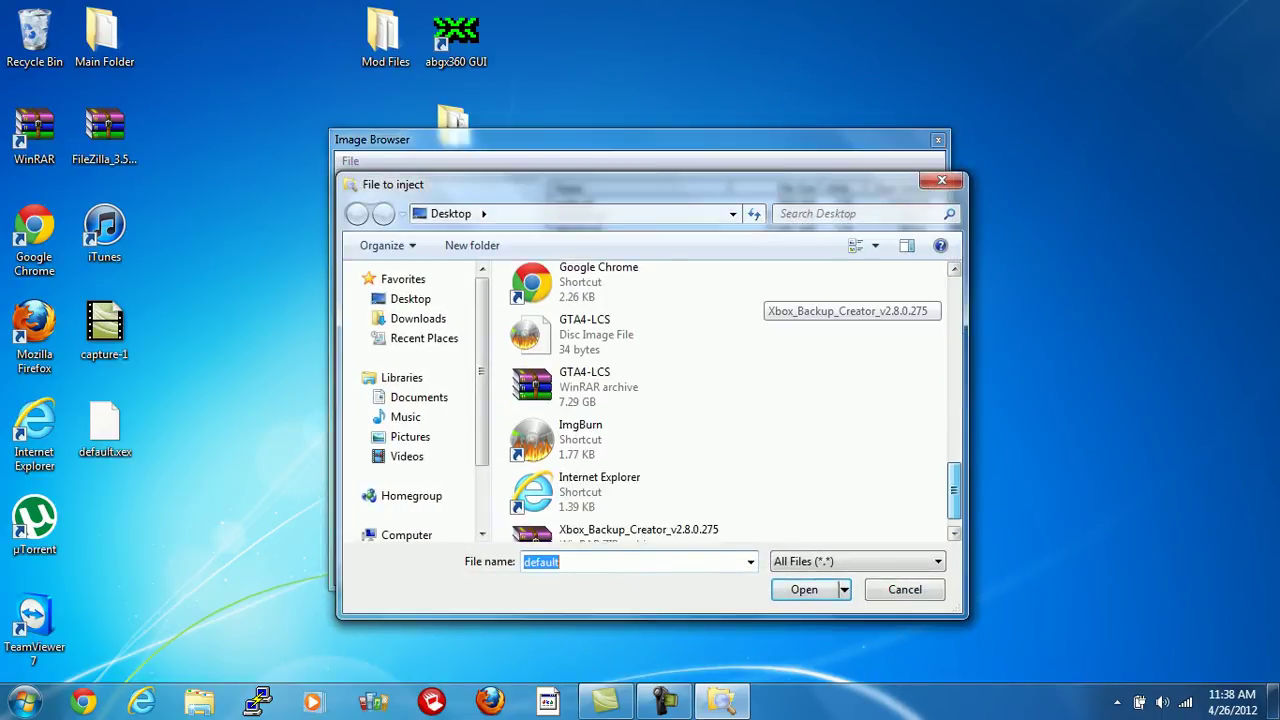
pyautogui.scroll(1, 720, 400)
pyautogui.click(585, 423)
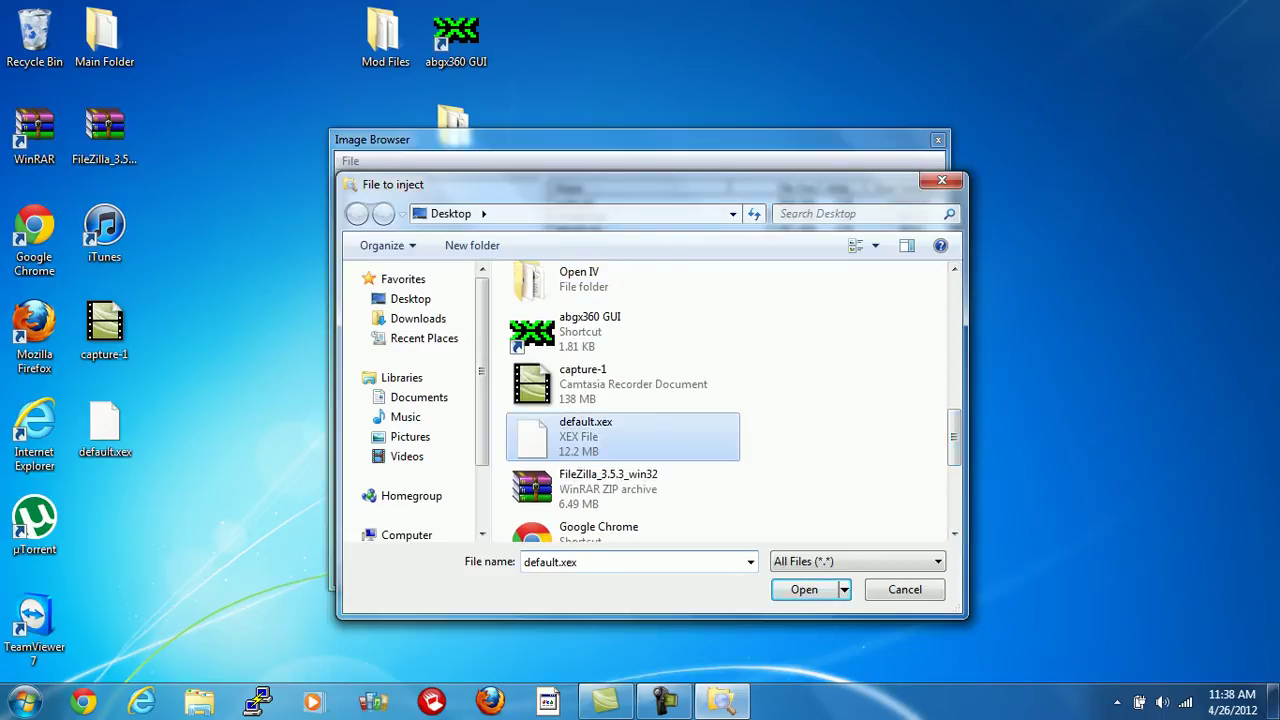
pyautogui.click(804, 589)
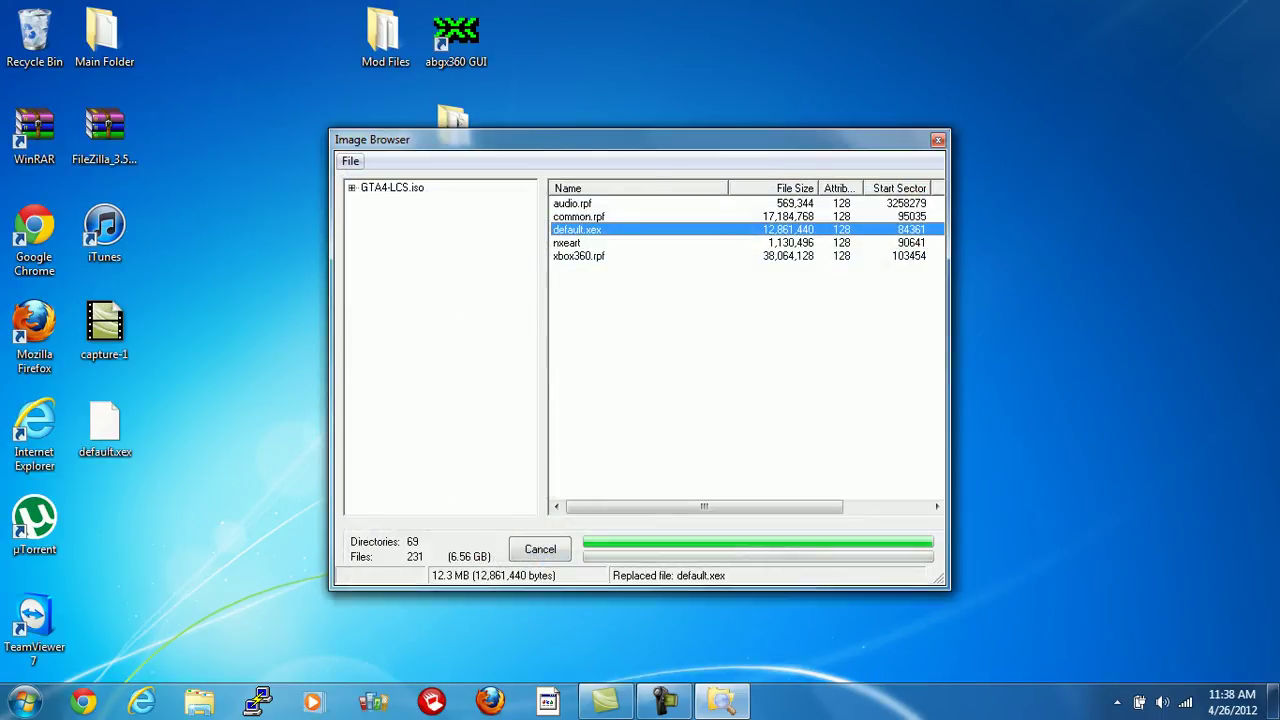
# - Close the loaded image and exit both the Image Browser and Xbox Backup Creator
pyautogui.click(350, 161)
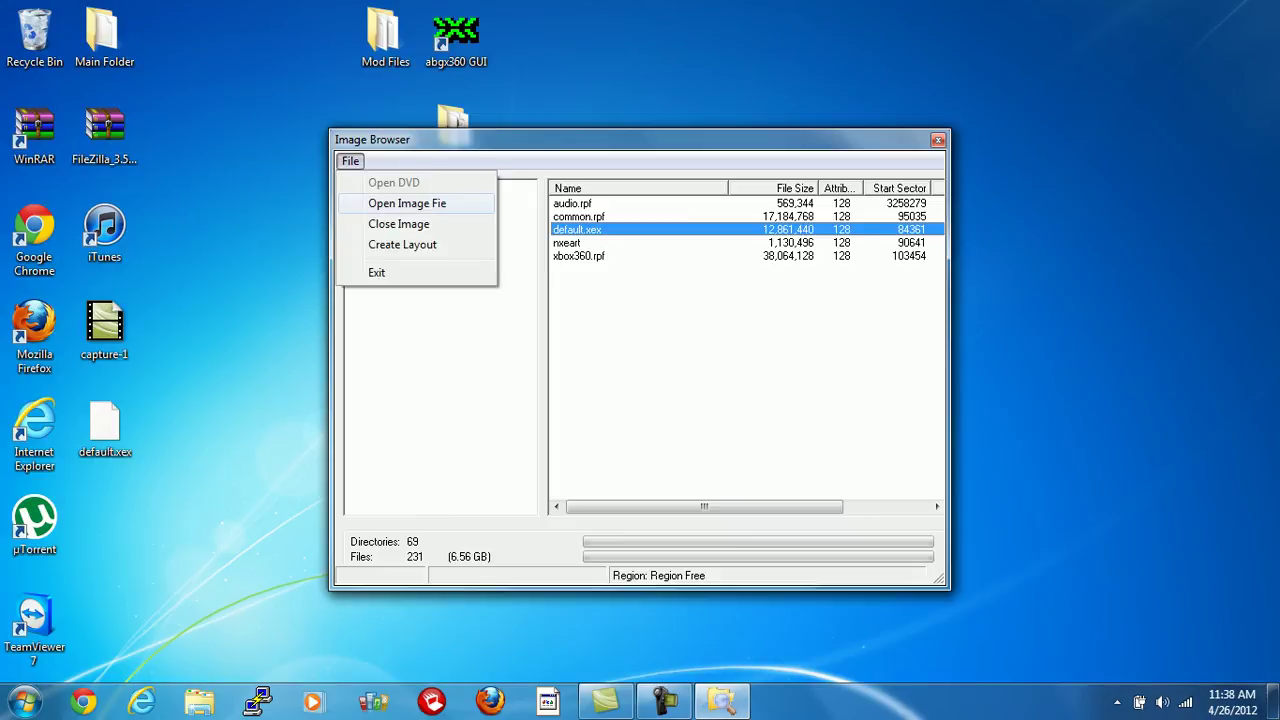
pyautogui.click(415, 222)
pyautogui.click(938, 139)
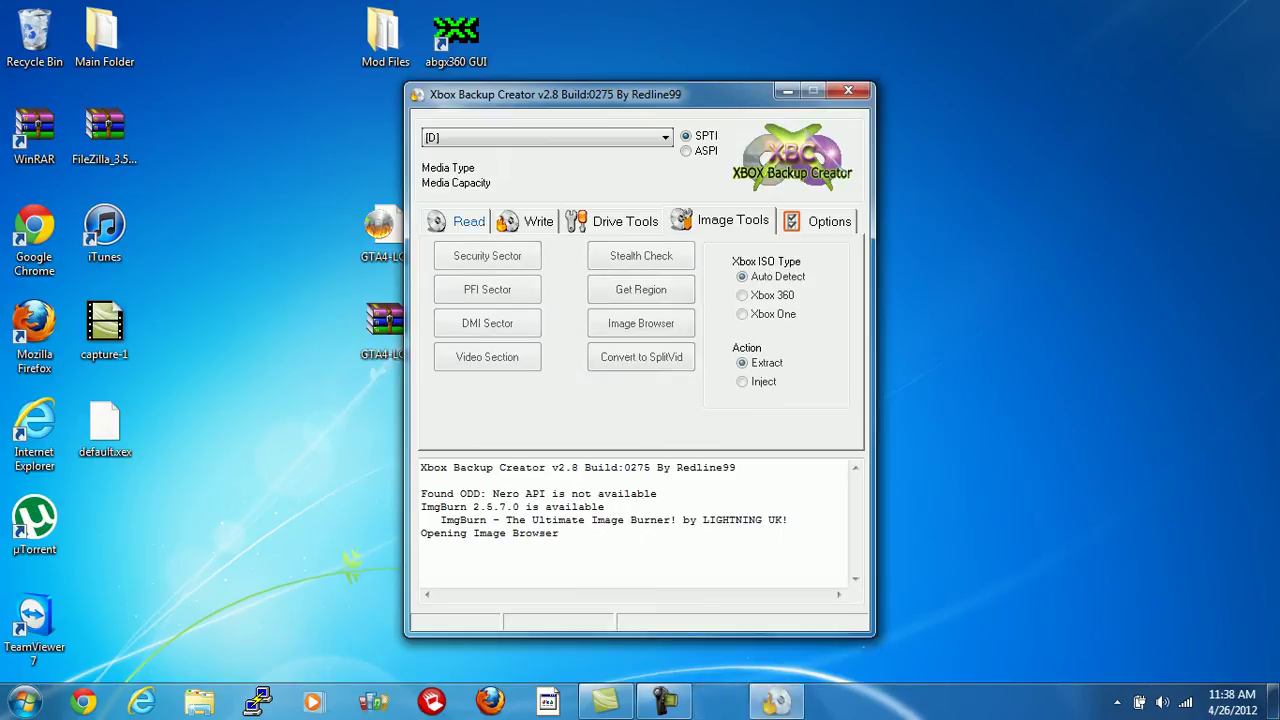
pyautogui.click(848, 91)
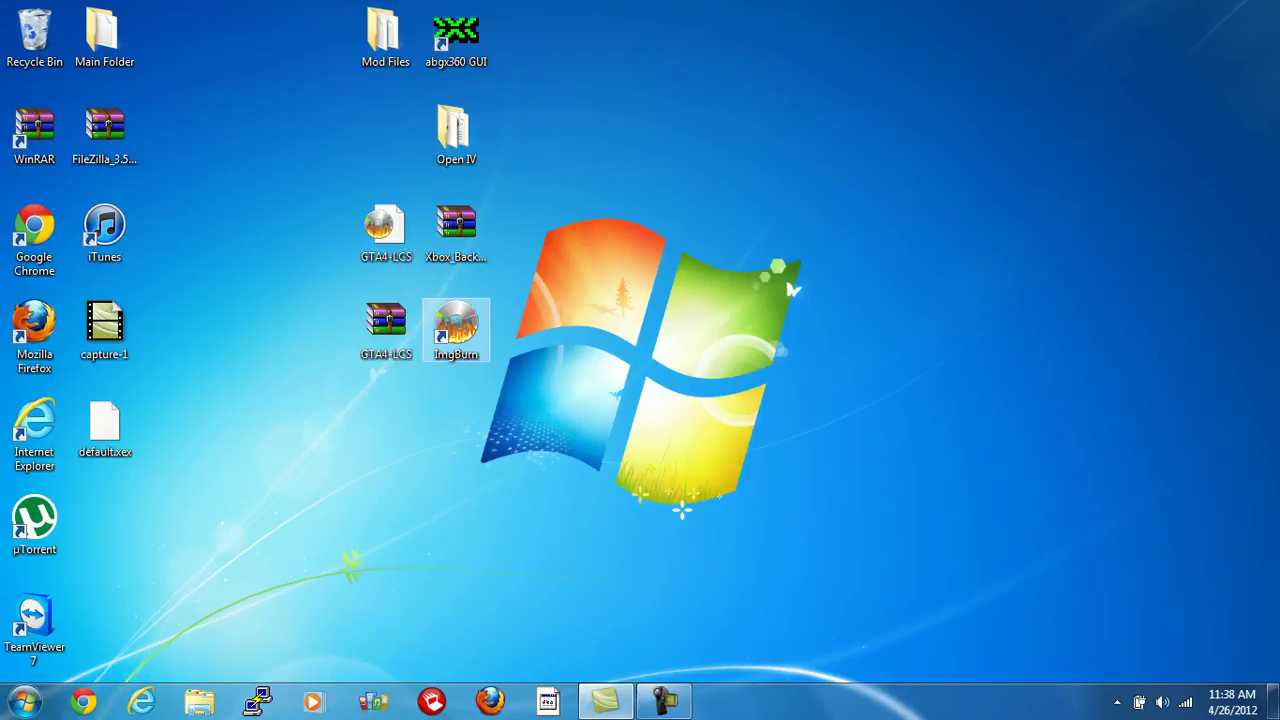
# - Launch ImgBurn and confirm its write settings with a user-specified layer break of 1913760 sectors in L0
pyautogui.doubleClick(456, 328)
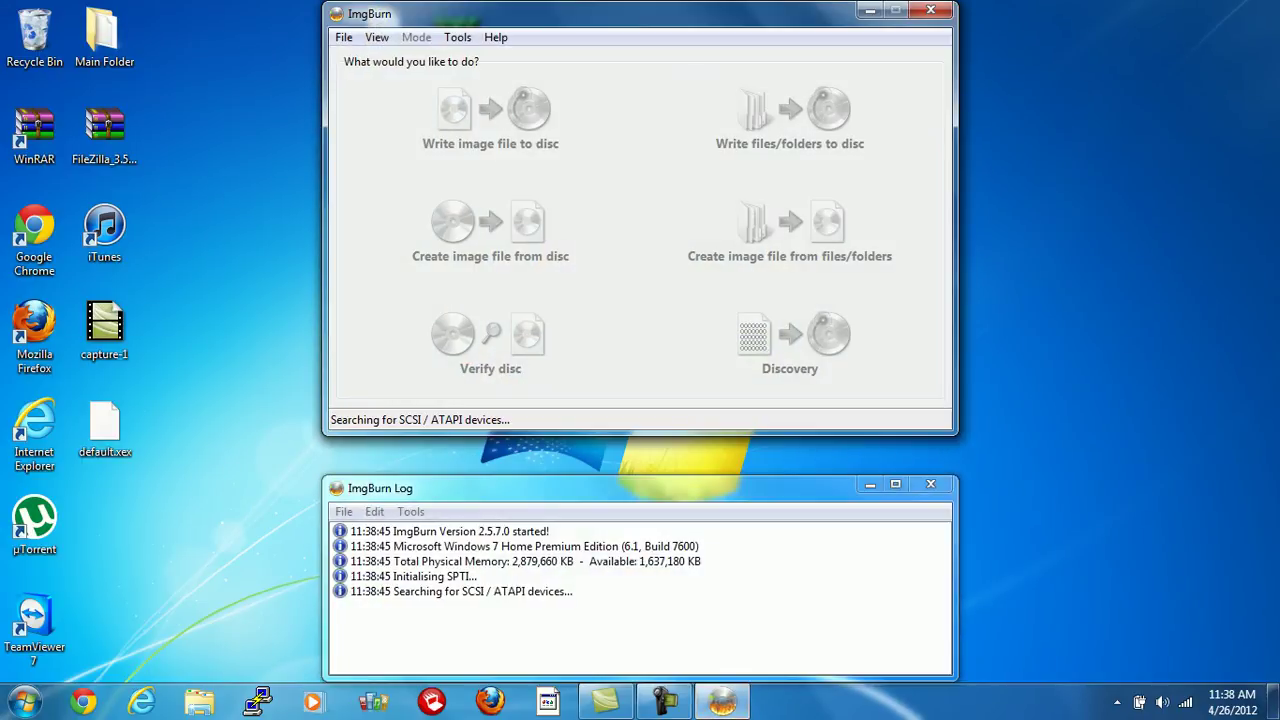
pyautogui.click(457, 37)
pyautogui.click(494, 295)
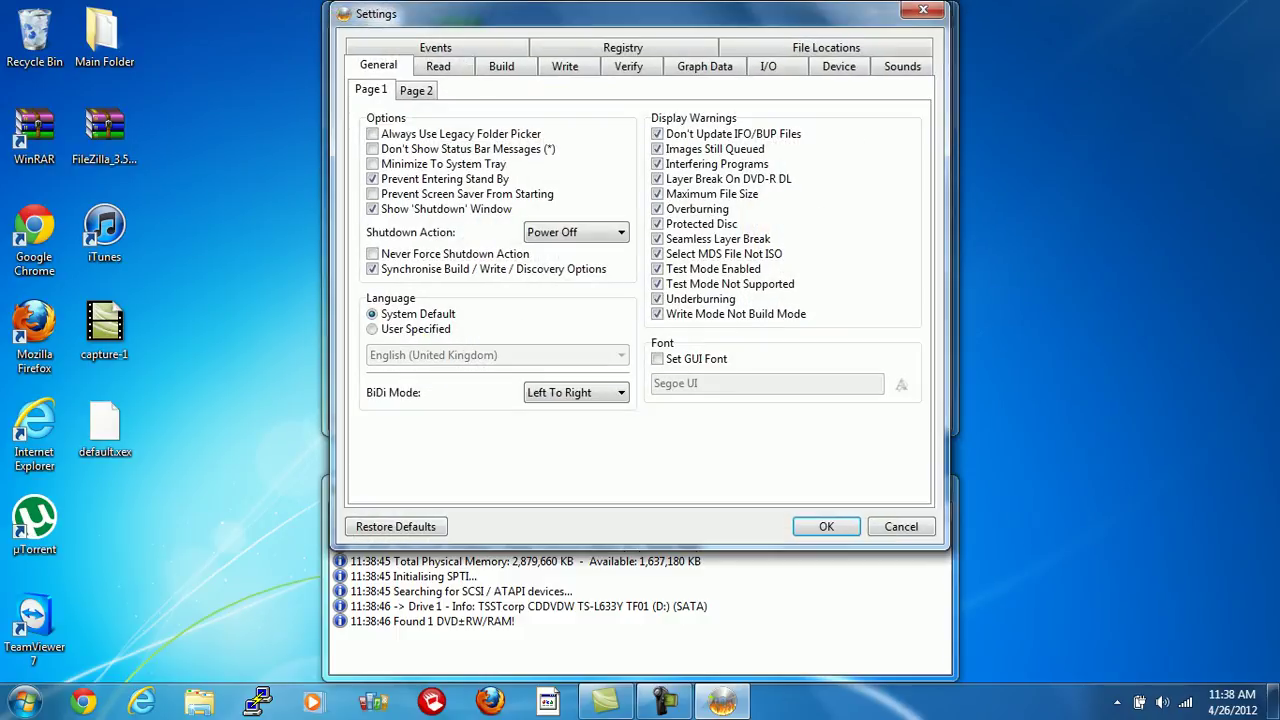
pyautogui.click(565, 66)
pyautogui.click(874, 188)
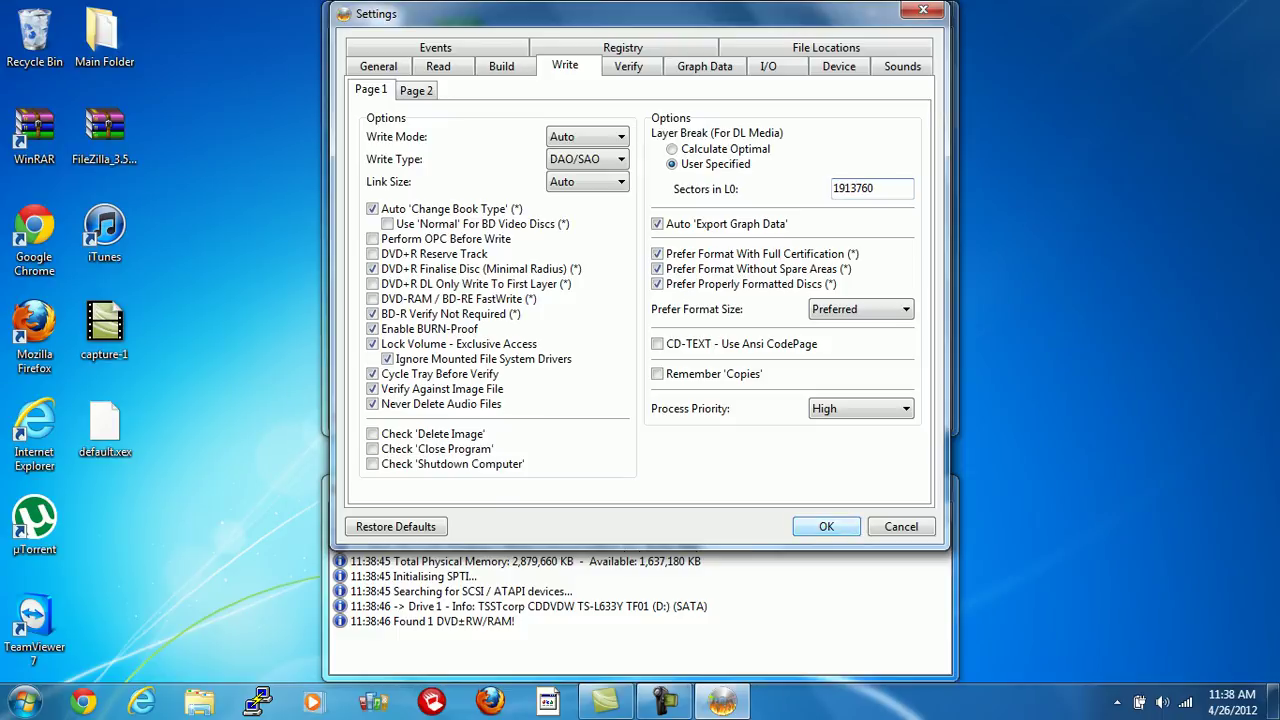
pyautogui.press('Return')
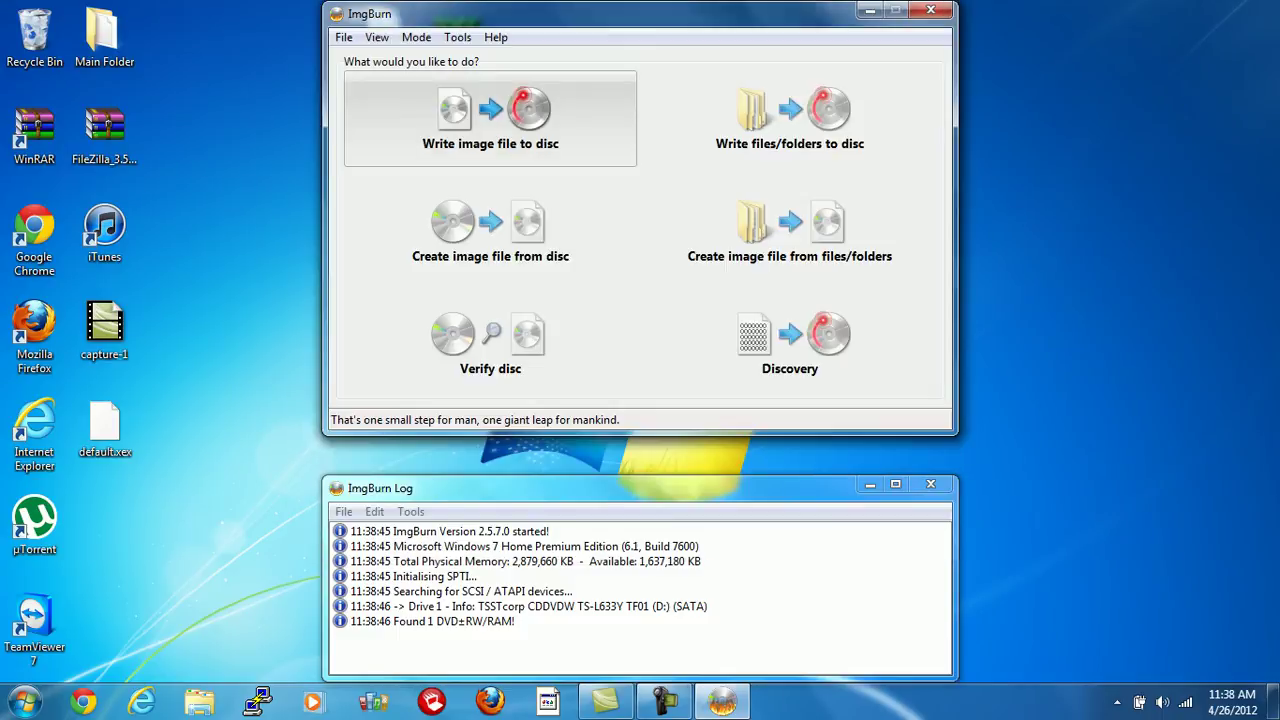
# - Start writing an image file to disc and load the GTA4-LCS disc image file from the desktop as the source
pyautogui.click(490, 118)
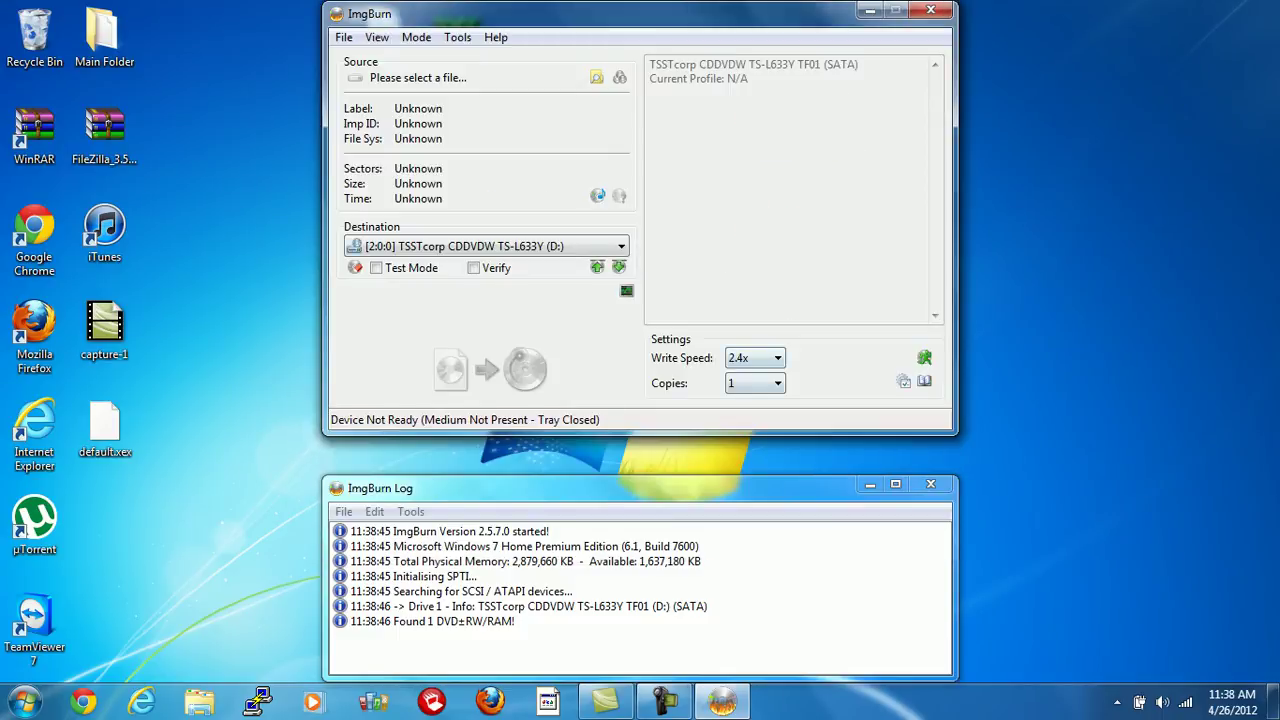
pyautogui.click(596, 77)
pyautogui.scroll(-3, 640, 280)
pyautogui.click(600, 340)
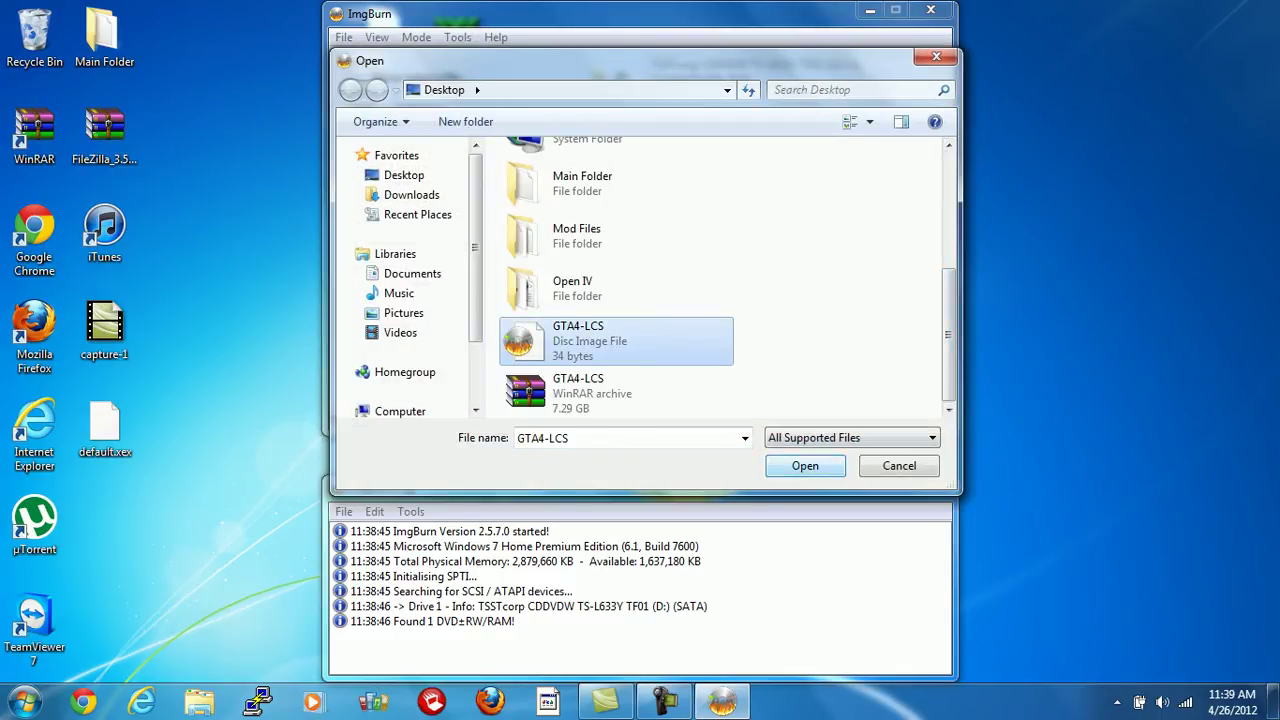
pyautogui.press('Return')
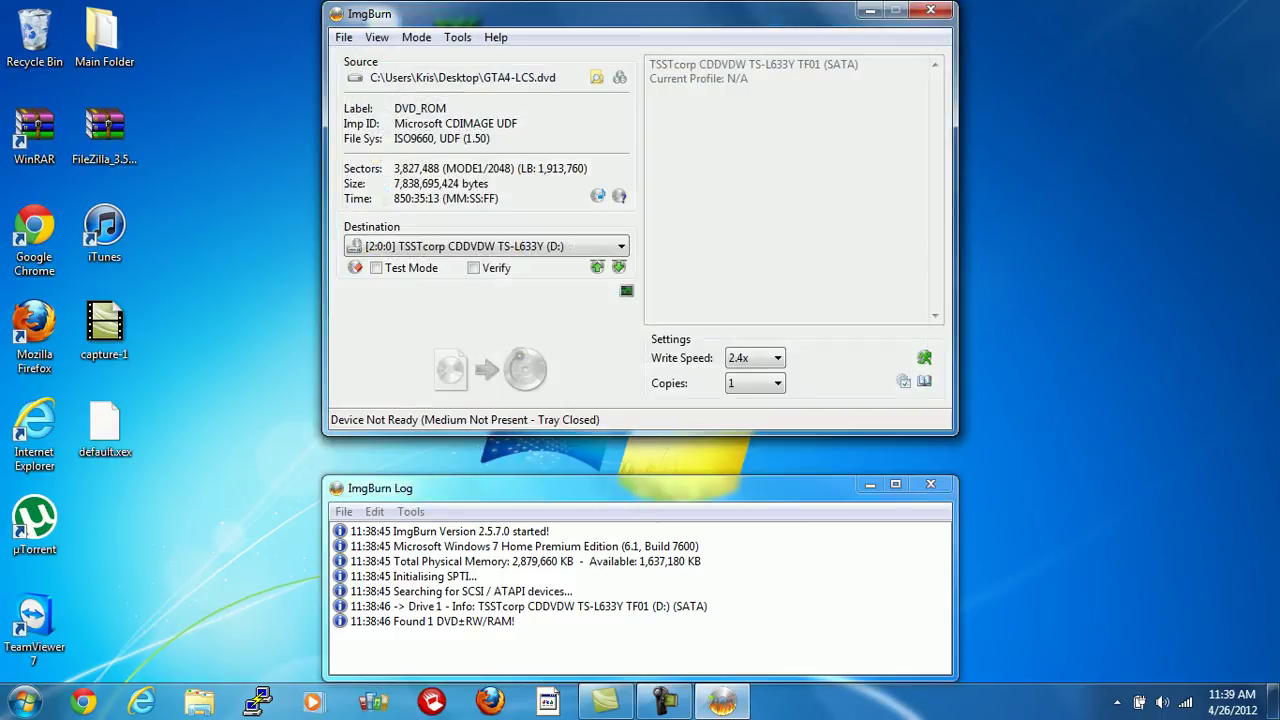